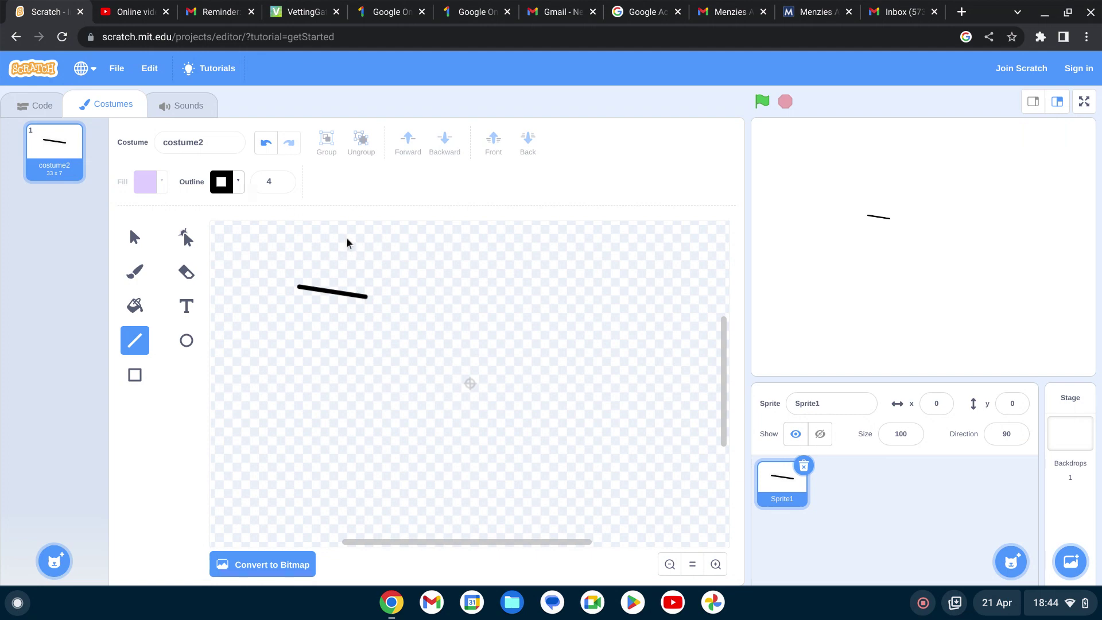
Undo the short line, then draw a long vertical centre line, a slanted left brow and short vertical strokes on both sides
left_click(268, 144)
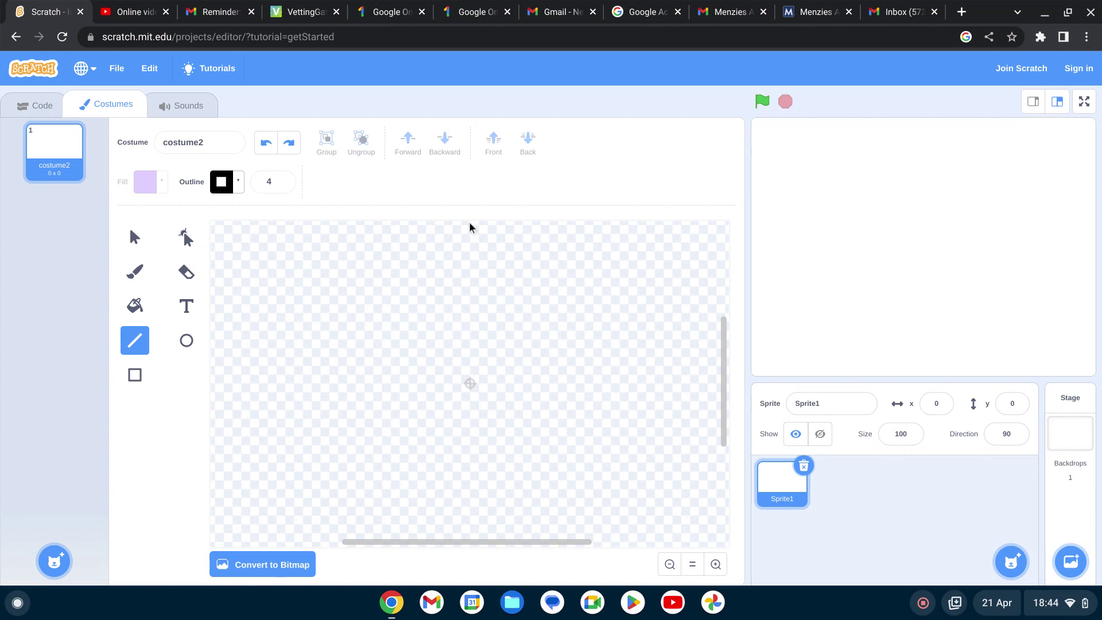
left_click_drag(470, 223, 474, 546)
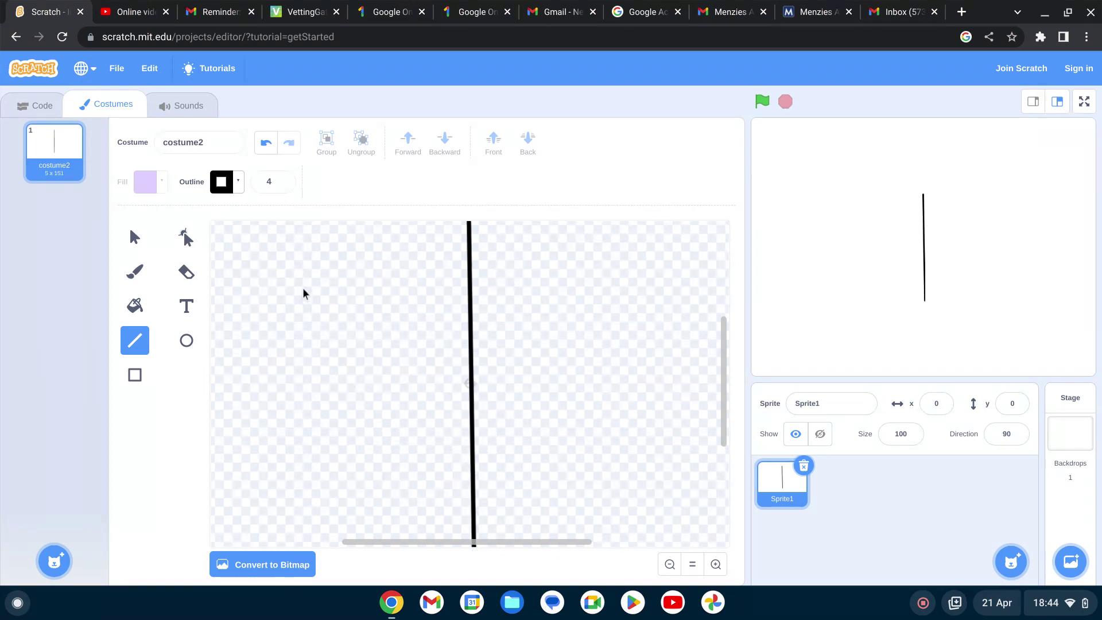
left_click_drag(319, 259, 385, 317)
mouse_move(537, 334)
left_mouse_down()
mouse_move(545, 407)
mouse_move(534, 433)
left_mouse_up()
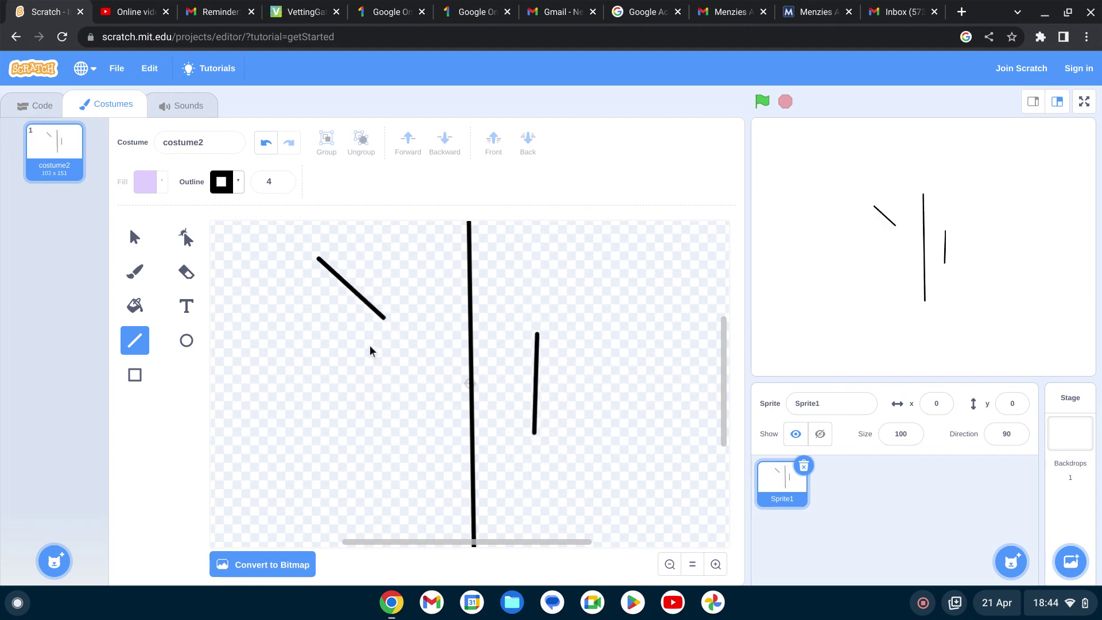
mouse_move(369, 345)
left_mouse_down()
mouse_move(367, 421)
mouse_move(381, 470)
mouse_move(426, 491)
mouse_move(420, 456)
mouse_move(313, 480)
mouse_move(404, 467)
left_mouse_up()
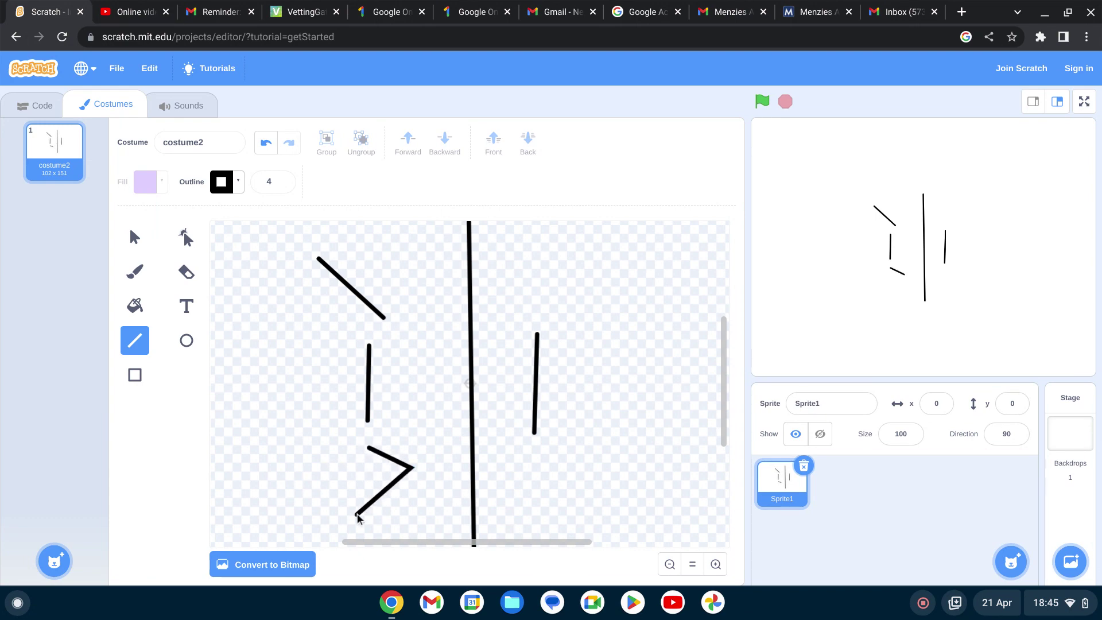
Remove the angled strokes beneath the left vertical stroke, and draw a mouth of connected line segments and a slanted right brow
left_click_drag(357, 513, 360, 511)
left_click(264, 150)
left_click(264, 151)
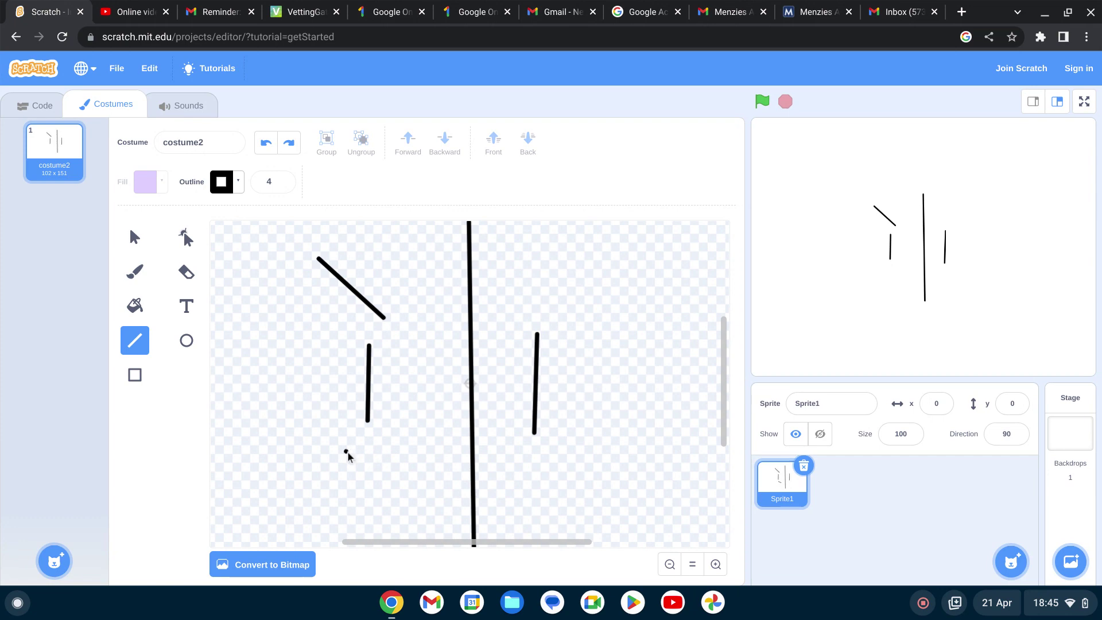
mouse_move(382, 477)
left_mouse_down()
mouse_move(472, 486)
mouse_move(573, 475)
mouse_move(609, 443)
left_mouse_up()
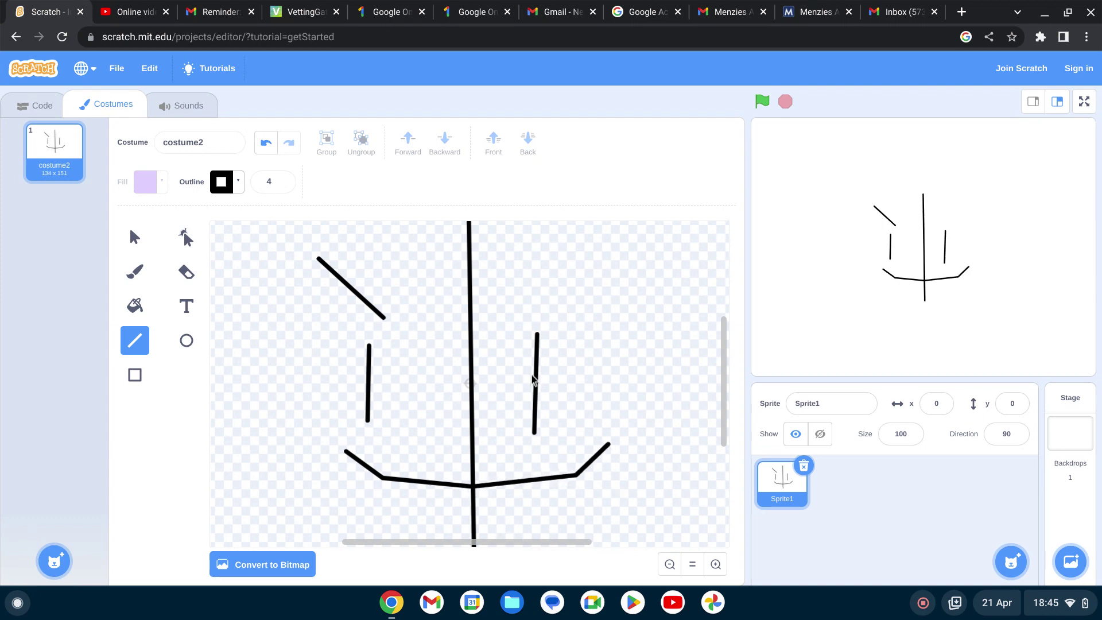
left_click_drag(561, 264, 504, 326)
Draw two long inward-slanting lines along the face's sides and connect them with a horizontal line near their upper ends
left_click_drag(243, 222, 321, 548)
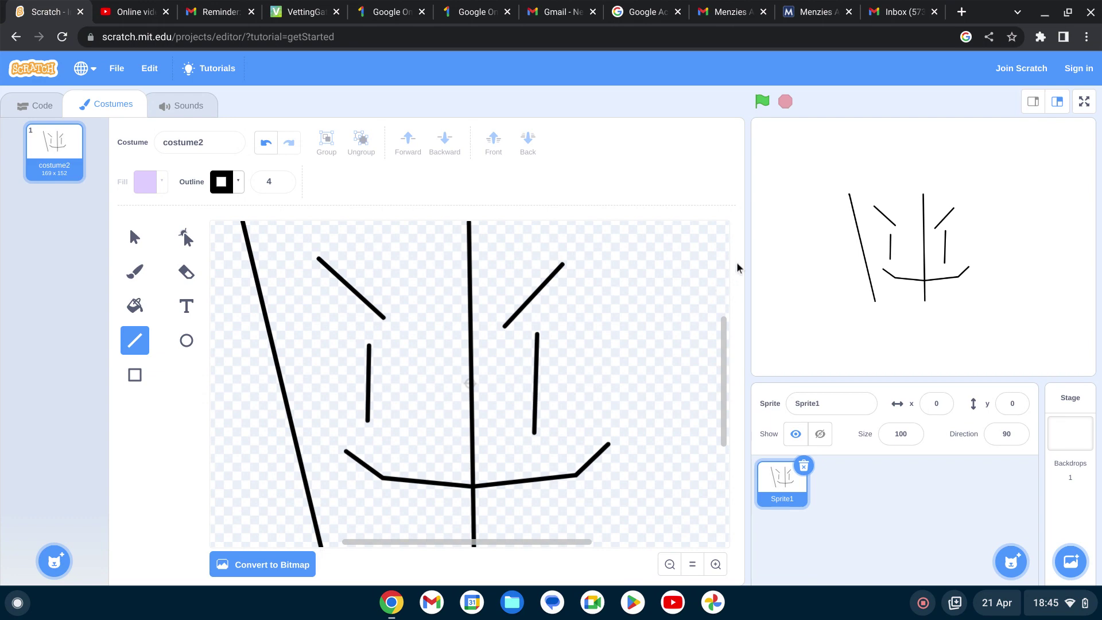
left_click_drag(669, 224, 601, 552)
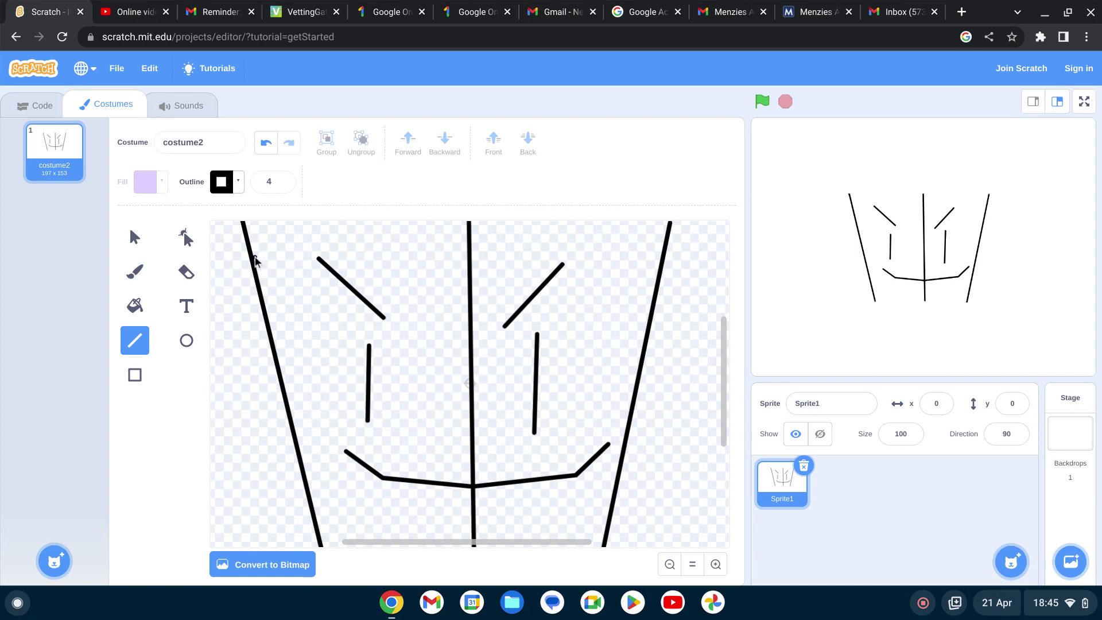
left_click_drag(255, 259, 661, 263)
Undo all the line drawing and earlier edits until the original orange cat costume is restored
left_click(266, 144)
double_click(267, 145)
triple_click(267, 145)
double_click(266, 144)
triple_click(267, 145)
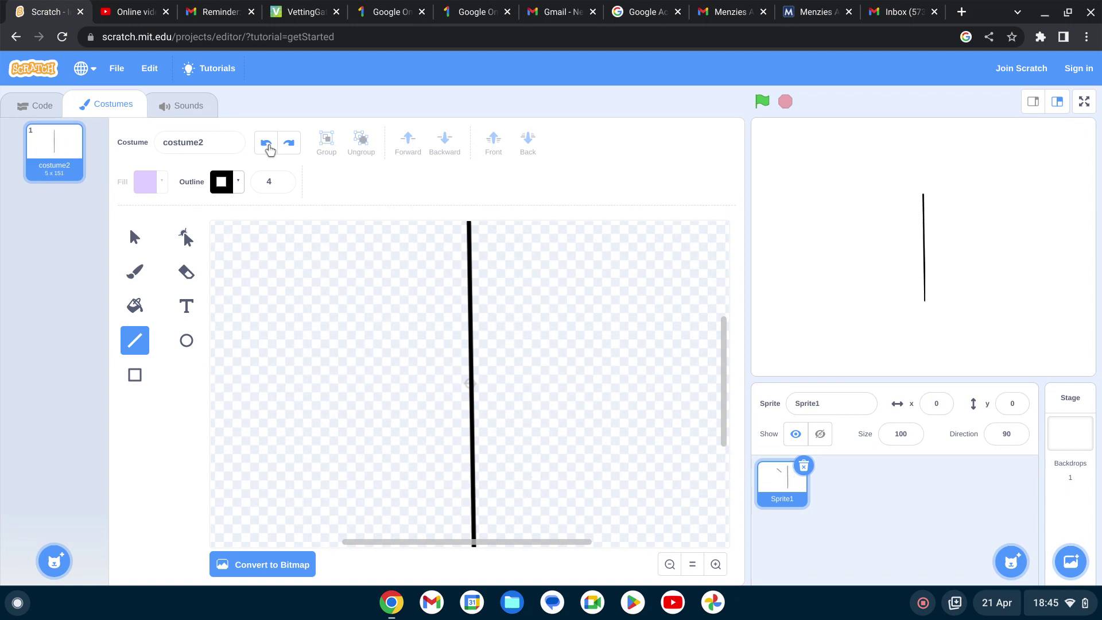
double_click(267, 144)
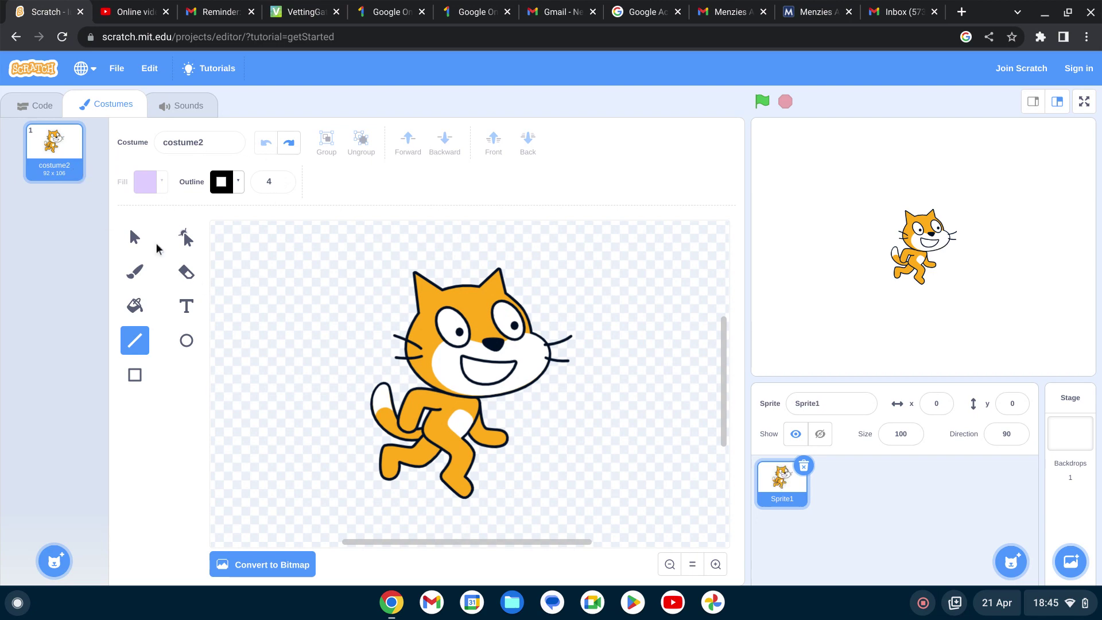
Set the Fill tool's colour to black with brightness 0 and fill the cat's head, muzzle, rear arm and body
left_click(135, 301)
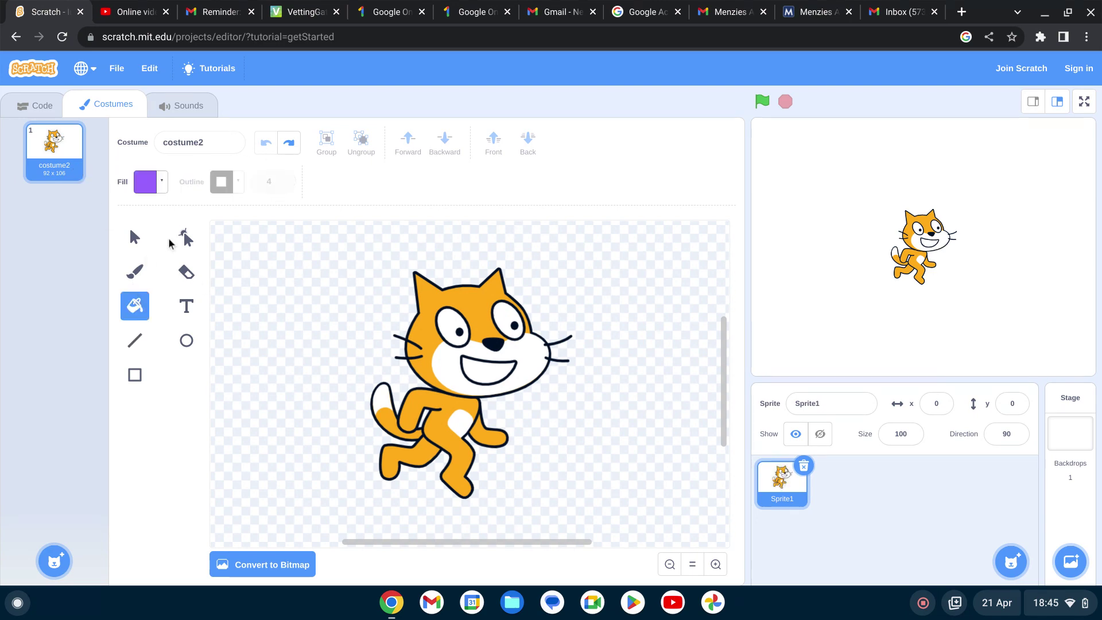
left_click(163, 187)
left_click_drag(187, 347, 32, 332)
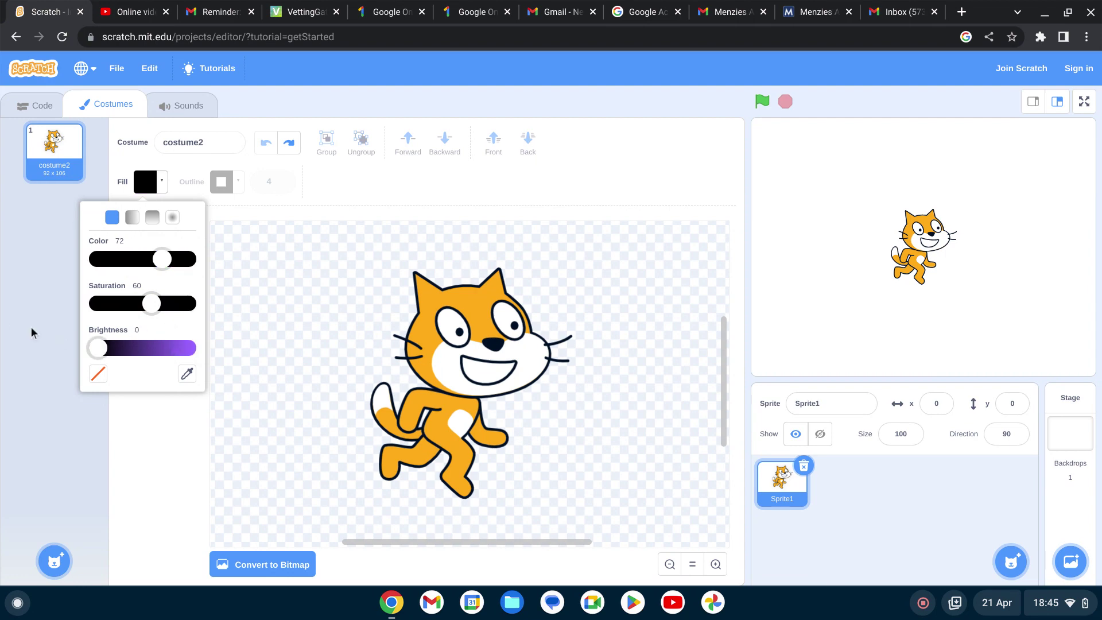
left_click(253, 304)
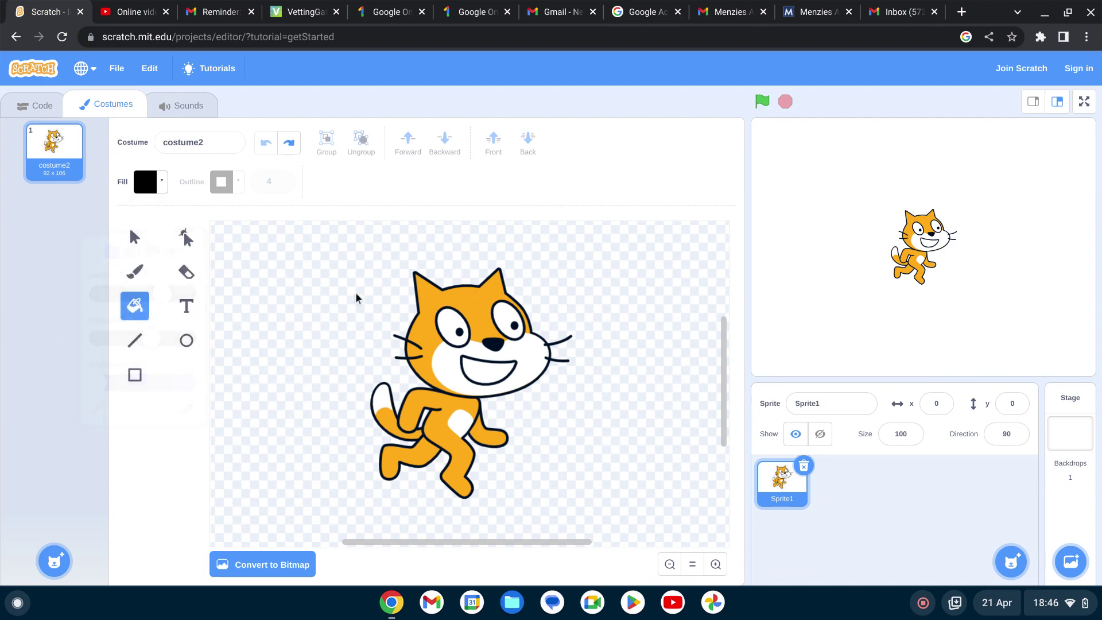
left_click(454, 310)
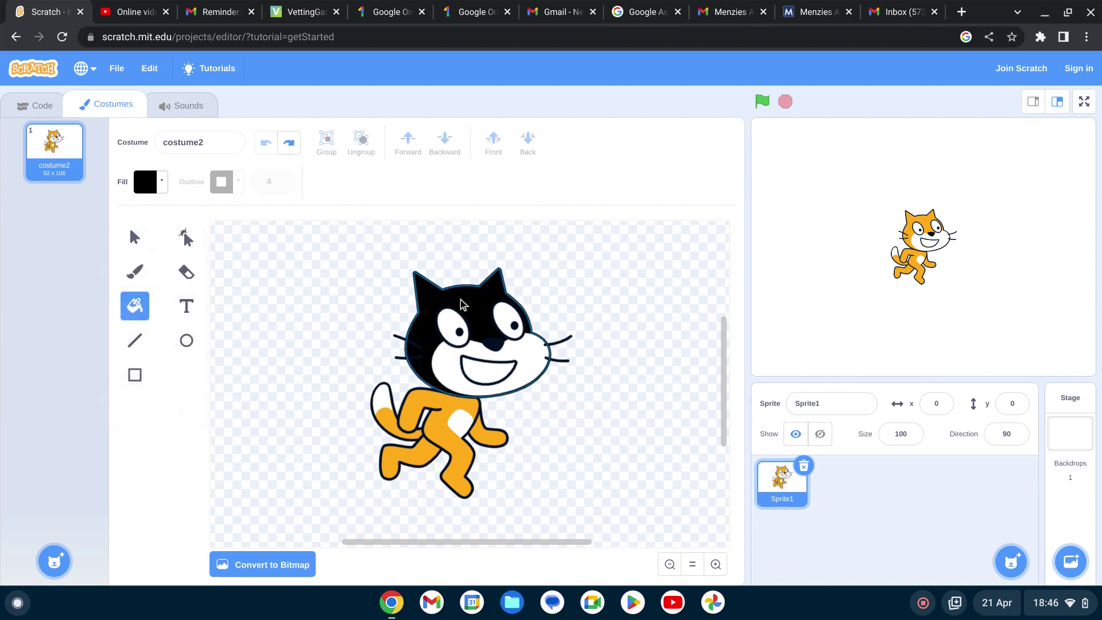
left_click(461, 386)
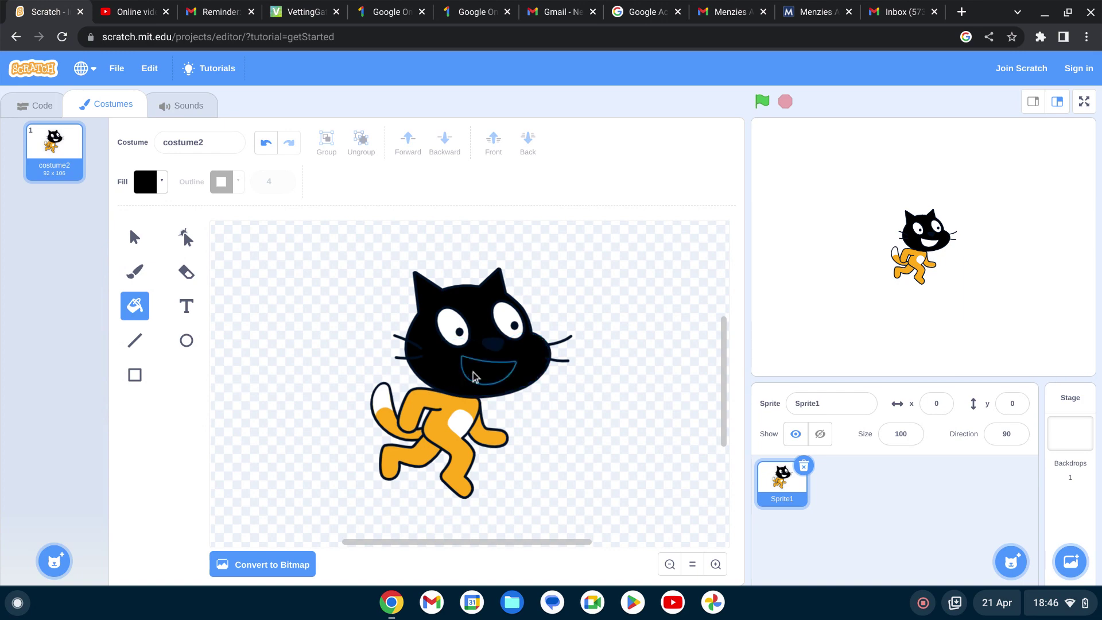
left_click(440, 403)
left_click(439, 419)
Fill the cat's back leg, the orange part of the tail, the front arm and the mouth black
left_click(403, 458)
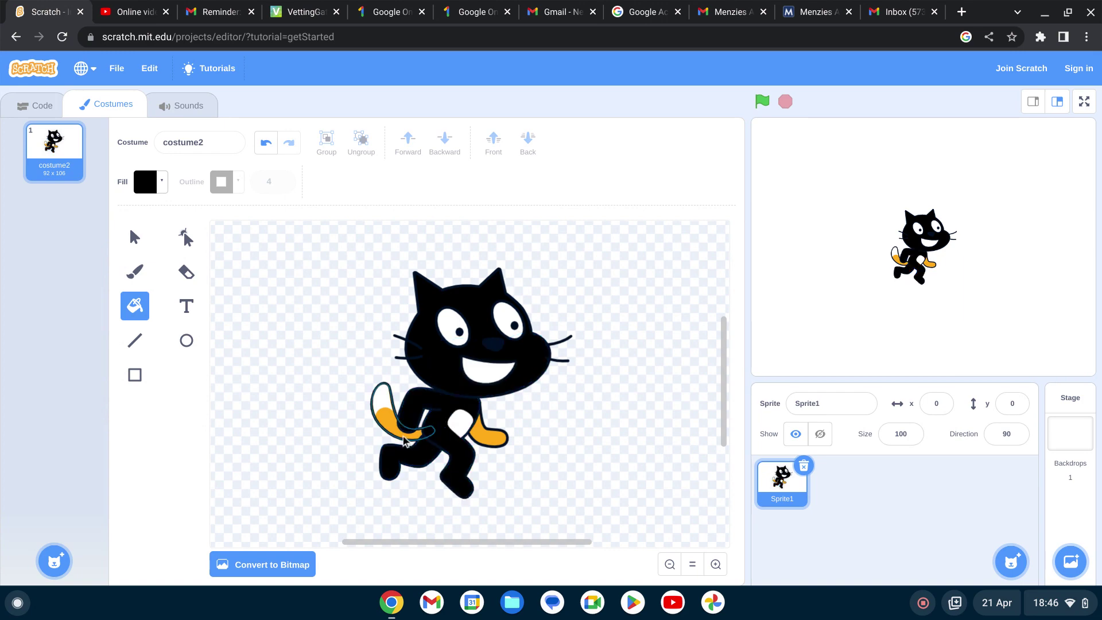
left_click(395, 418)
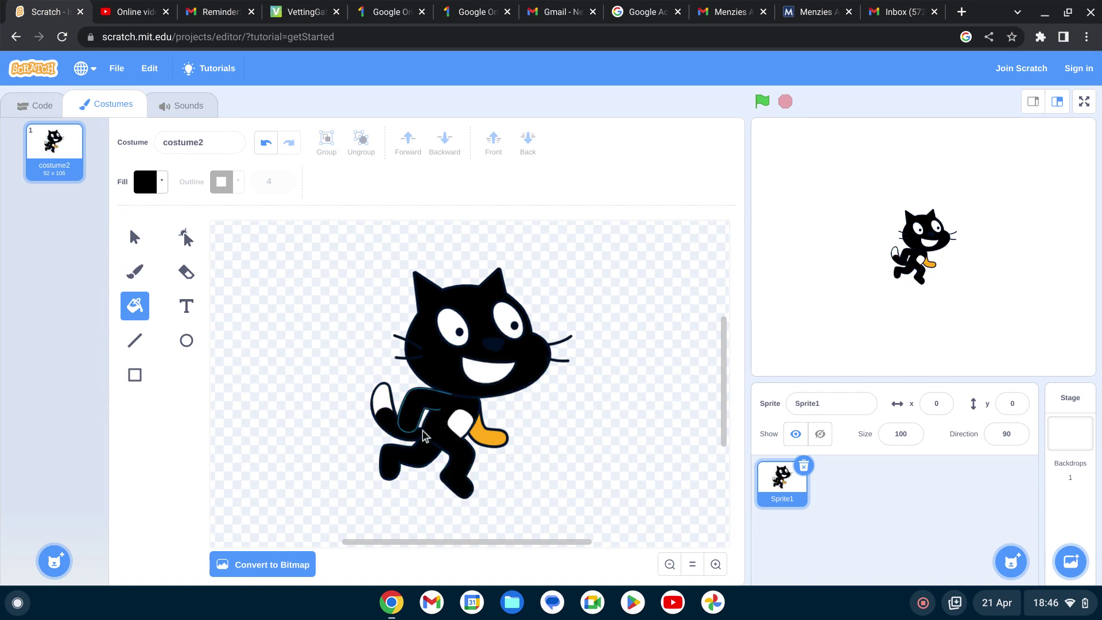
left_click(497, 440)
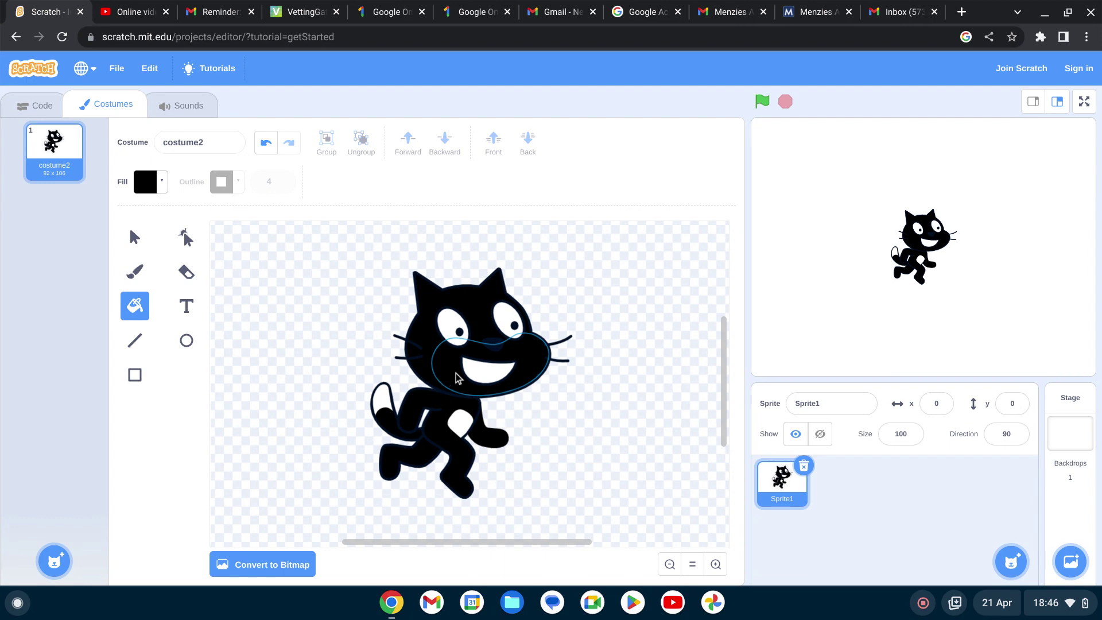
left_click(482, 373)
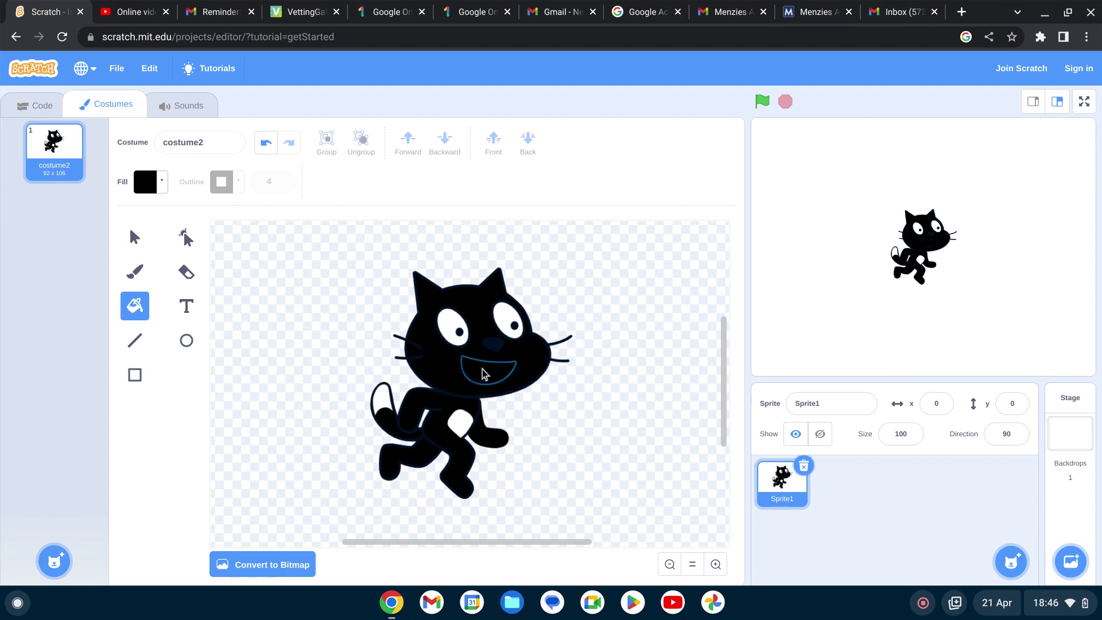
Change the fill to white with saturation 0 and brightness 100, and fill the cat's muzzle with it
left_click(158, 180)
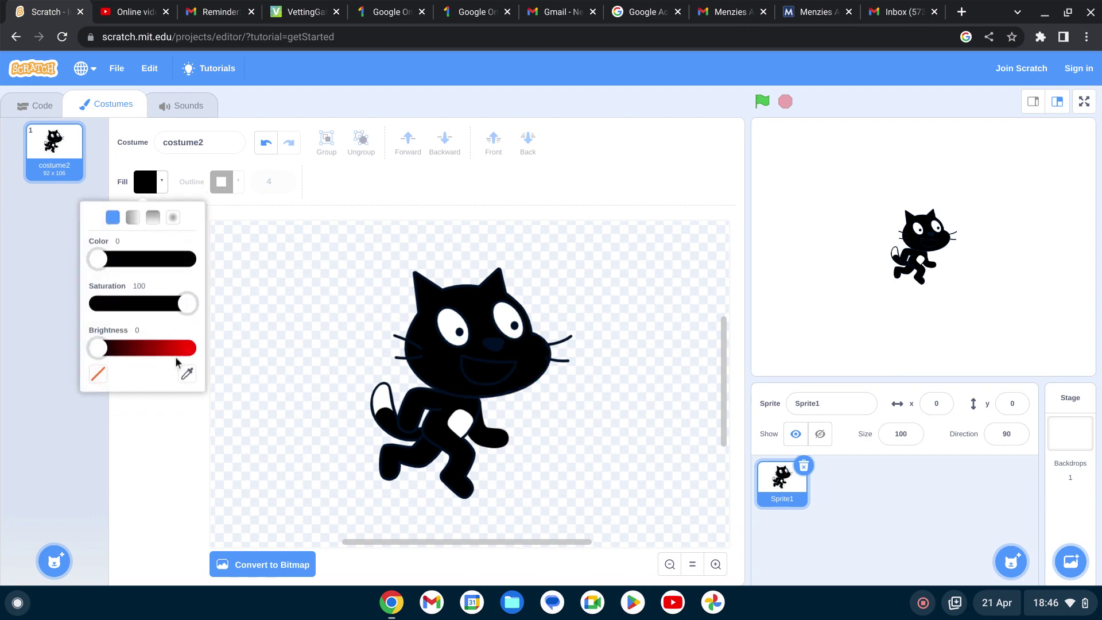
left_click_drag(186, 302, 315, 394)
left_click(462, 367)
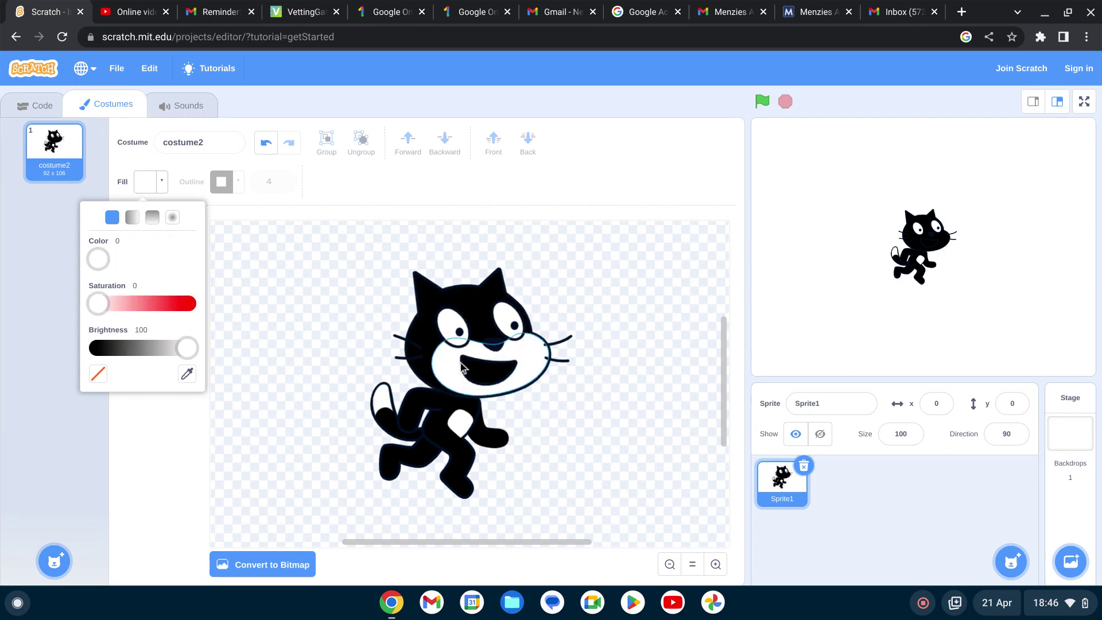
left_click(453, 367)
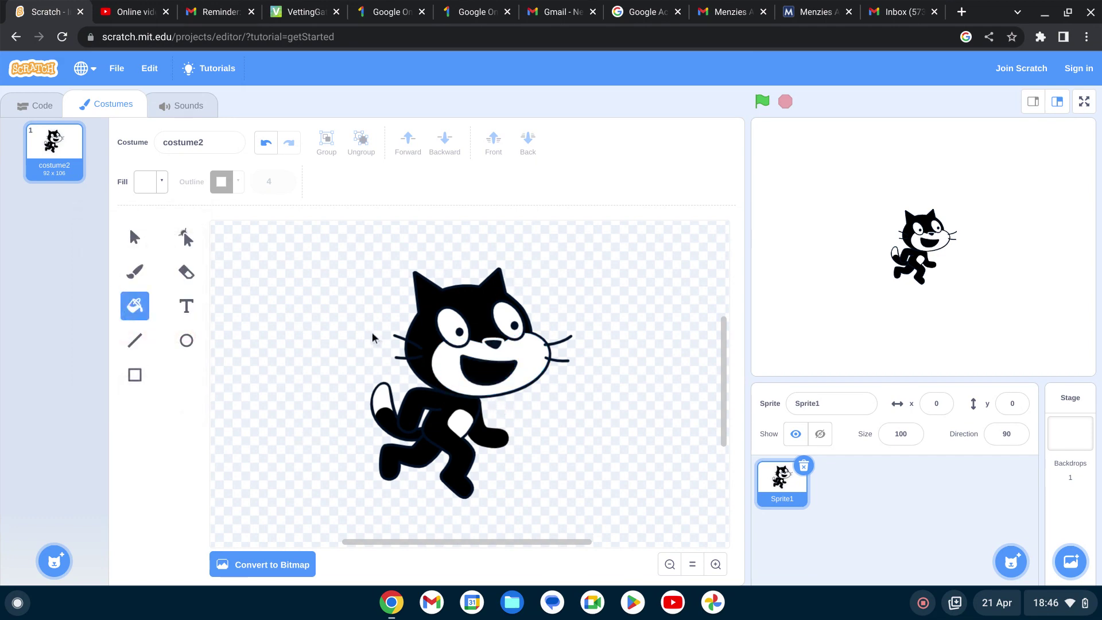
Set the fill brightness back to 0 and fill the cat's muzzle black again
left_click(163, 182)
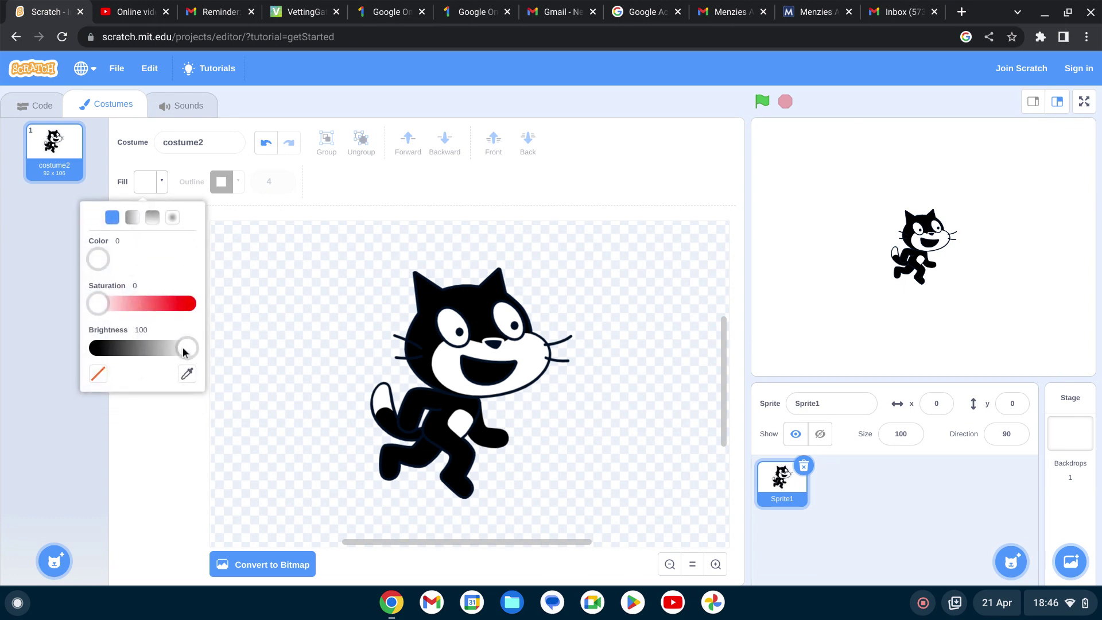
left_click_drag(185, 349, 69, 359)
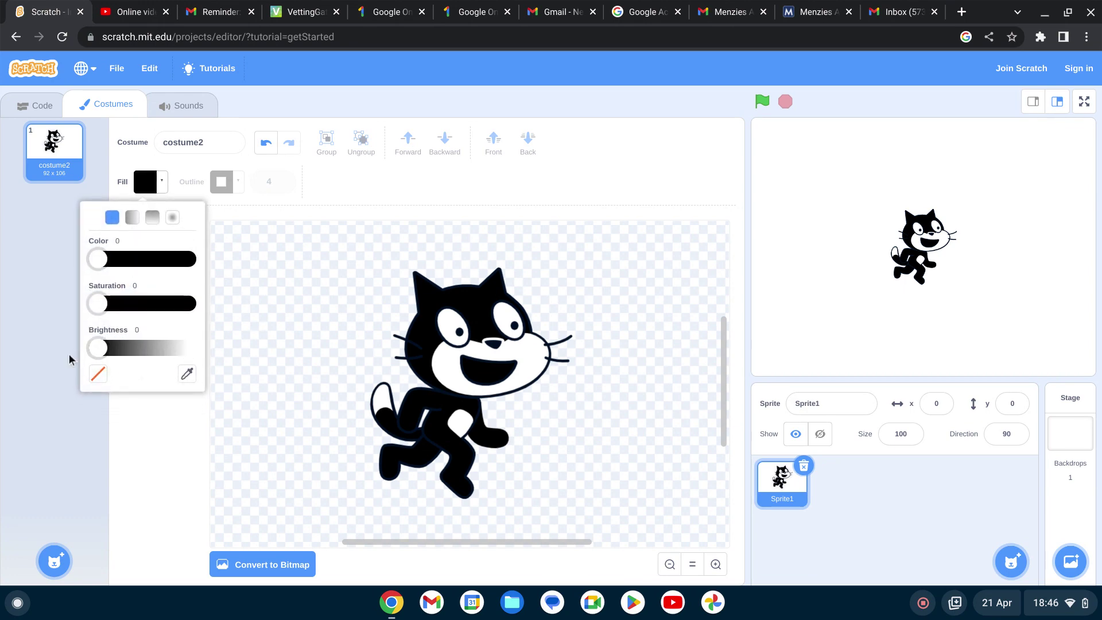
left_click(450, 364)
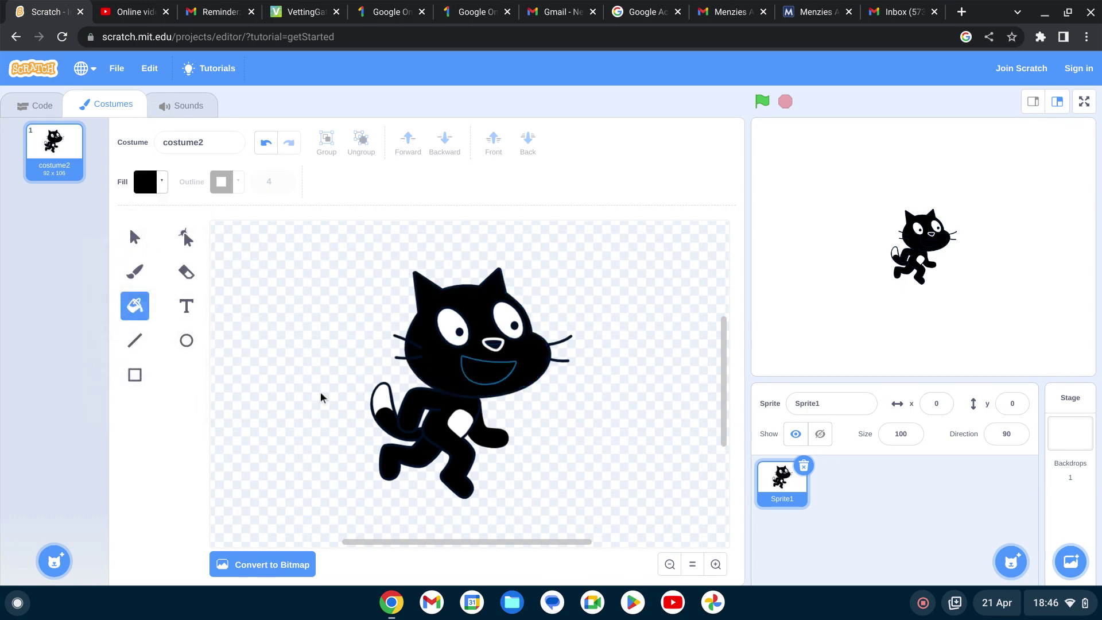
Set the fill to saturation 0 and brightness 100, and colour the outline of the cat's mouth white
left_click(162, 183)
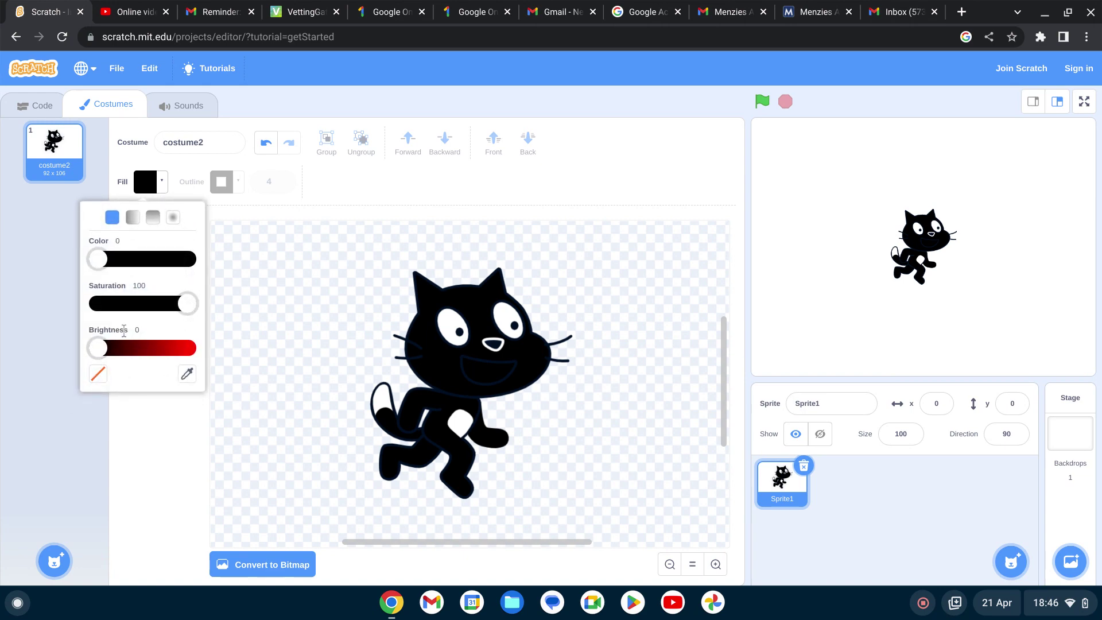
left_click_drag(181, 310, 92, 315)
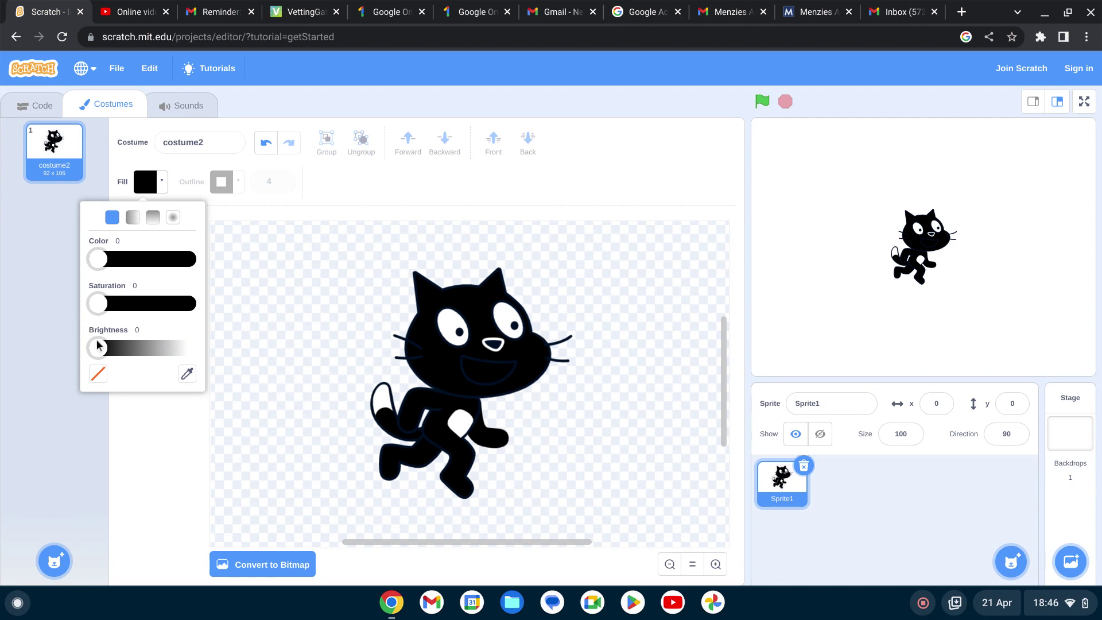
left_click_drag(102, 353, 245, 374)
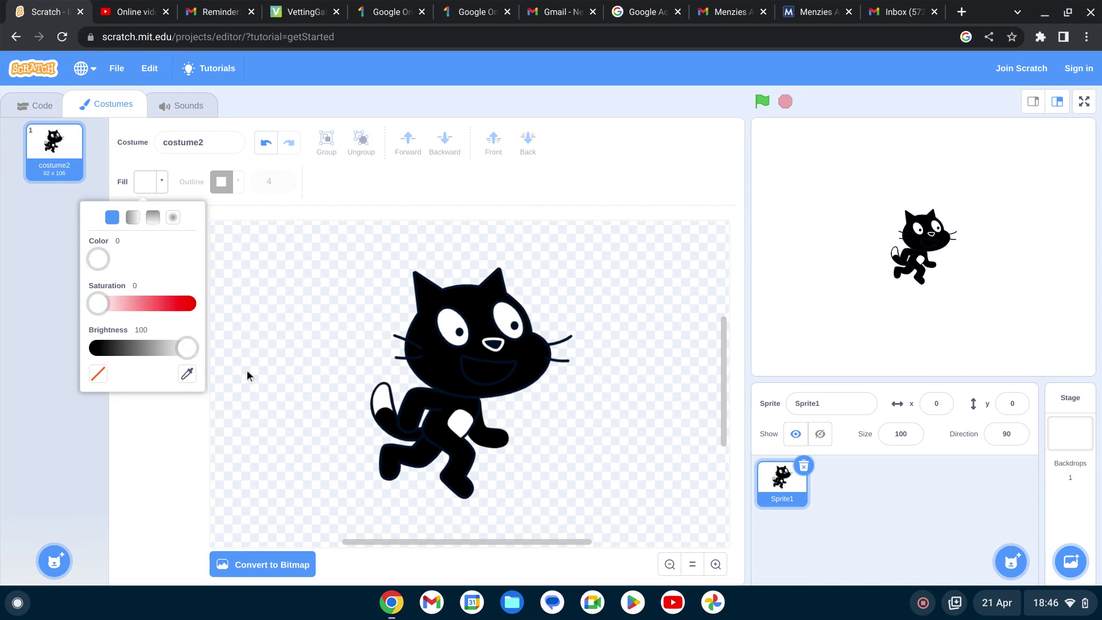
left_click(489, 385)
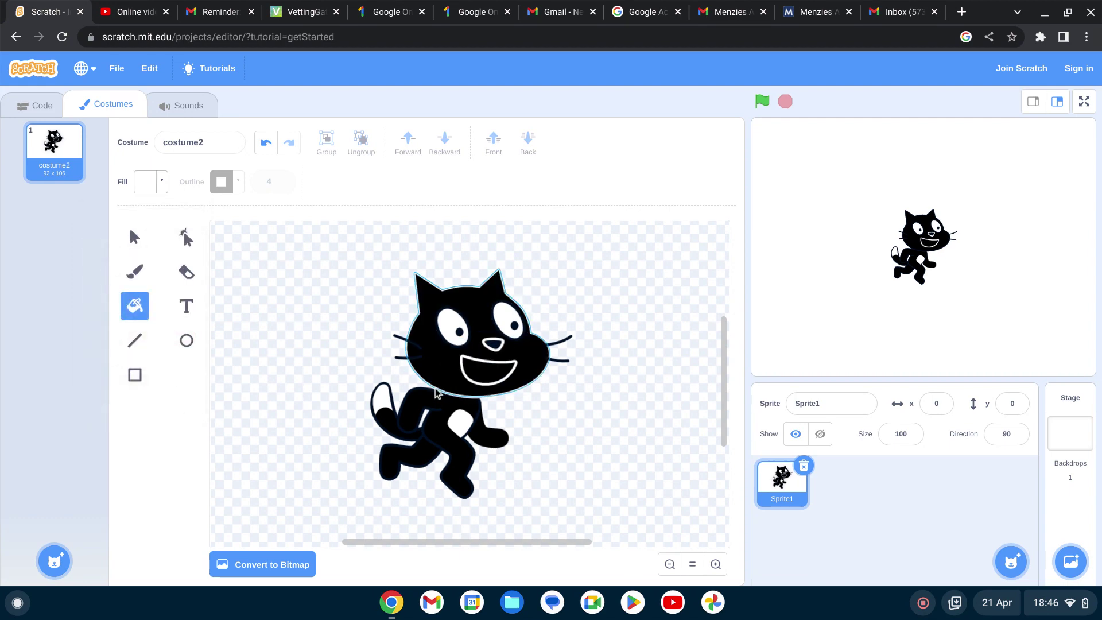
Undo the recent fills back to the point where the tail, back leg and front arm are still orange
left_click(264, 146)
left_click(265, 147)
left_click(264, 147)
left_click(264, 146)
left_click(265, 147)
left_click(265, 146)
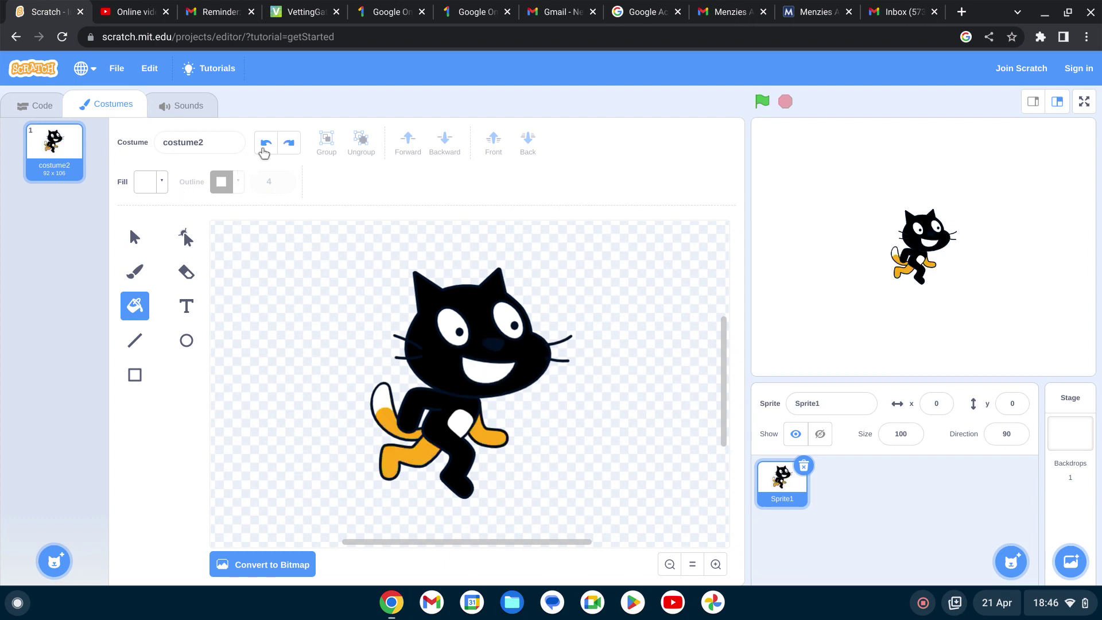
Set the fill brightness to 0 and fill the whole tail, back leg, front arm and belly patch black
left_click(162, 188)
left_click_drag(185, 348, 20, 364)
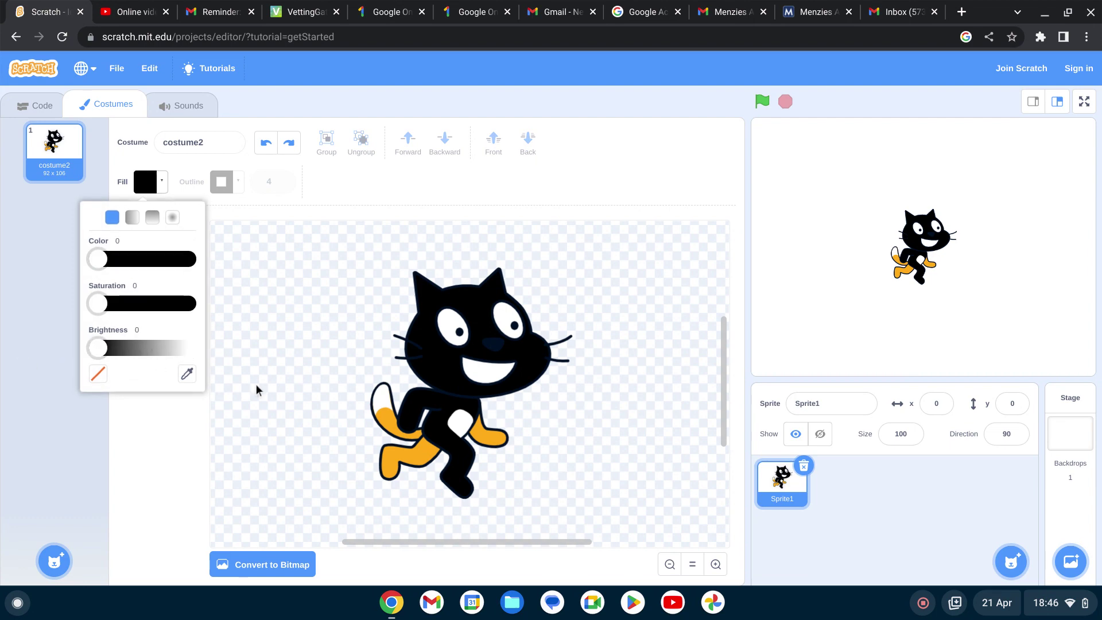
left_click(389, 432)
left_click(389, 431)
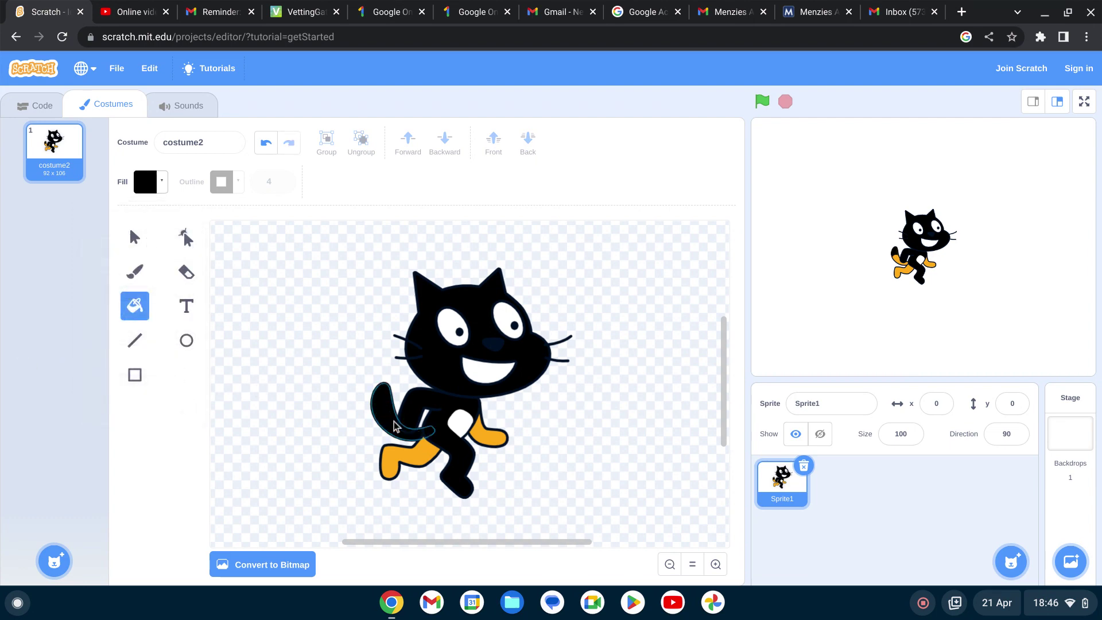
left_click(488, 436)
left_click(459, 423)
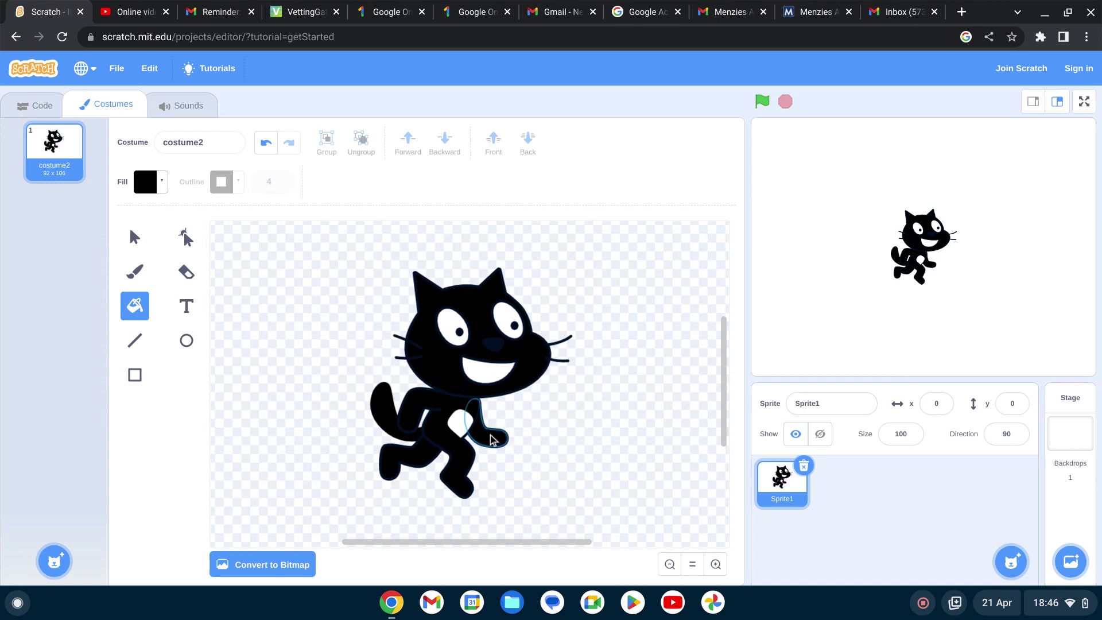
Fill the cat's mouth and the whites of both eyes black
left_click(484, 370)
left_click(459, 340)
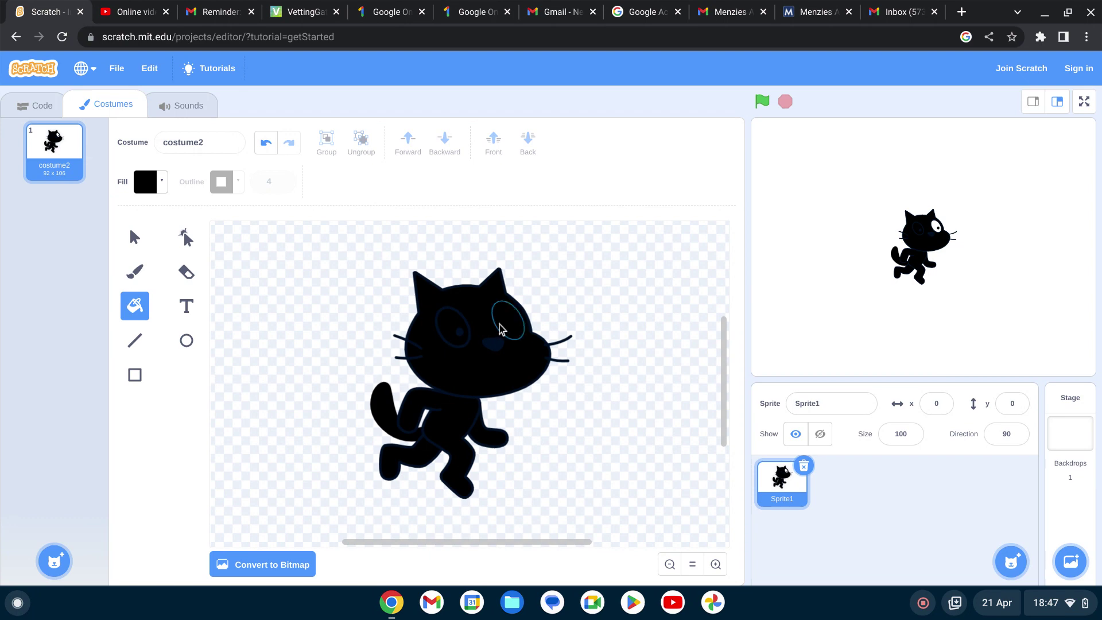
left_click(499, 328)
Set the fill to saturation 0 and brightness 100, and undo the trial white fill on the cat's face
left_click(156, 185)
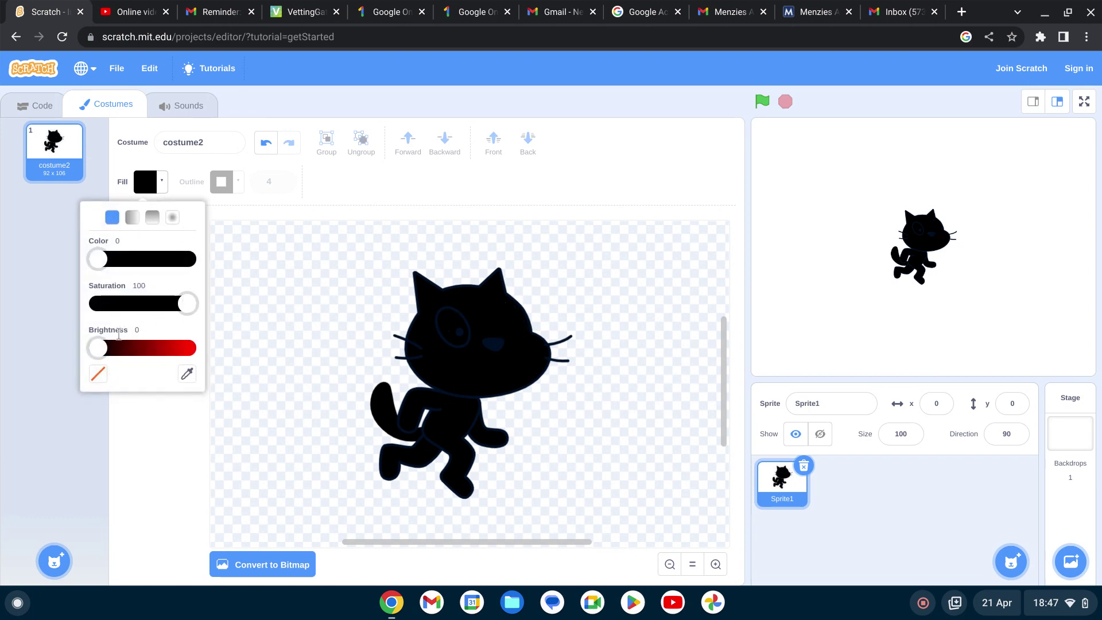
left_click_drag(187, 305, 95, 304)
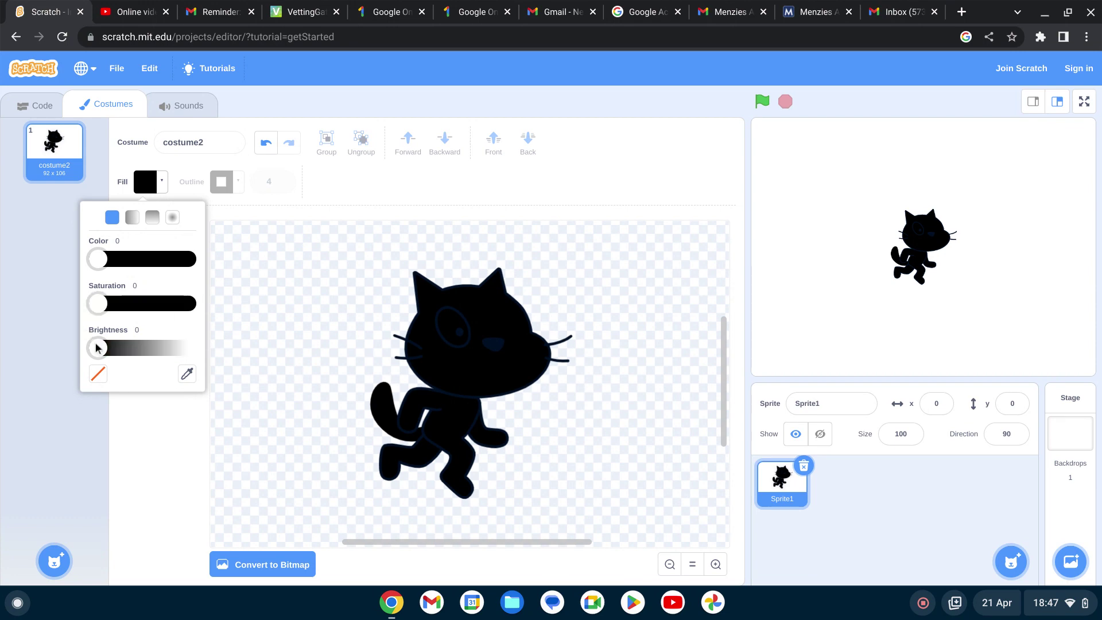
left_click_drag(98, 346, 209, 361)
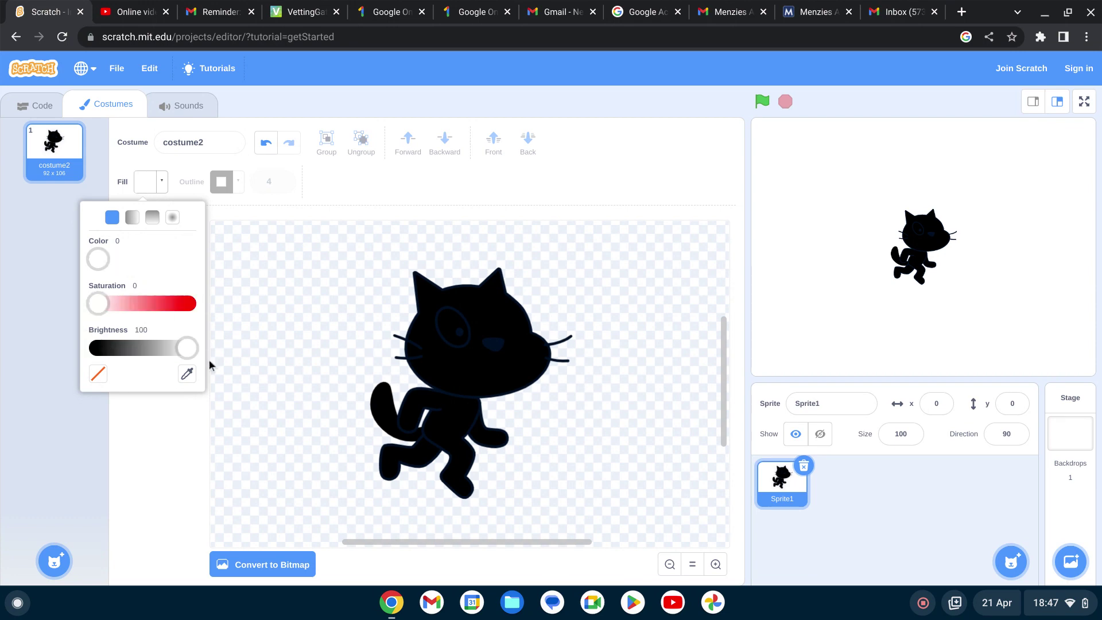
left_click(466, 337)
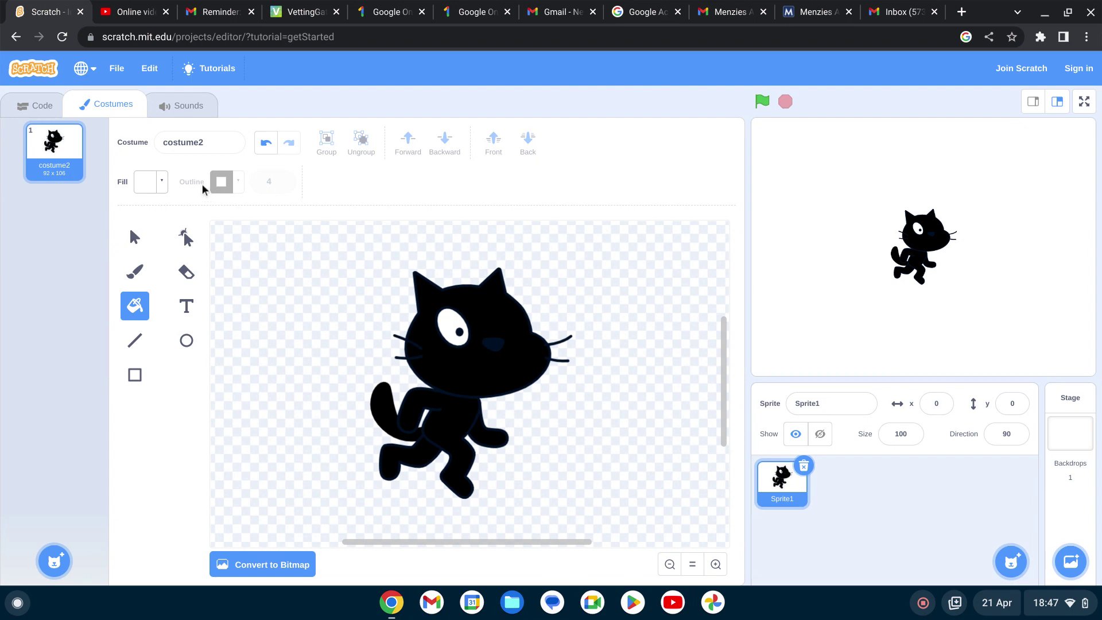
left_click(264, 154)
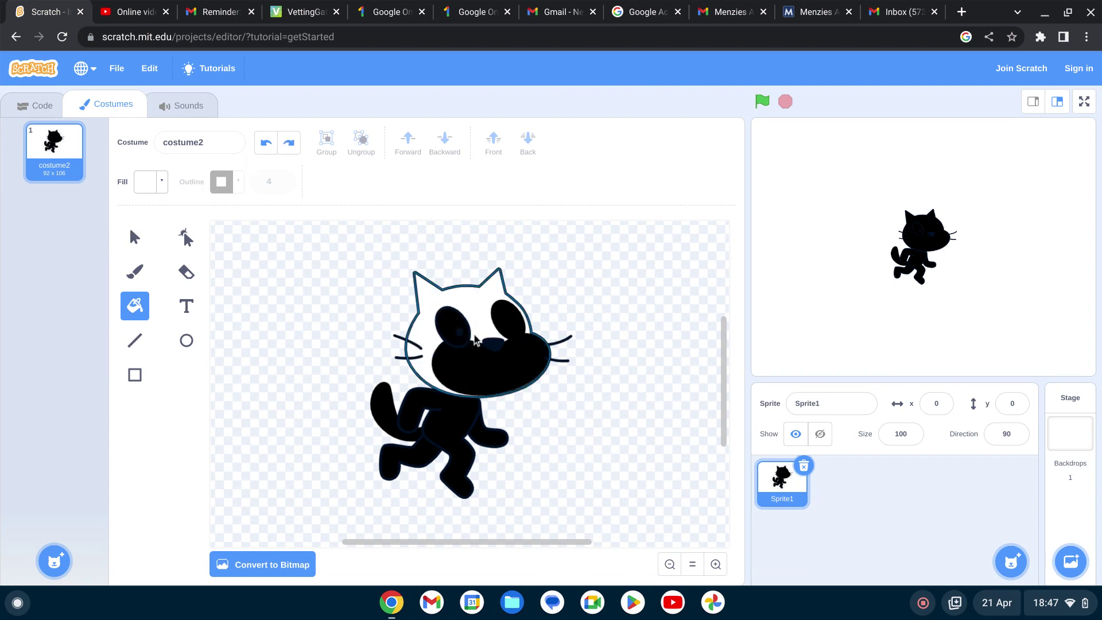
Colour the outlines of both eyes and both pupils white
left_click(469, 341)
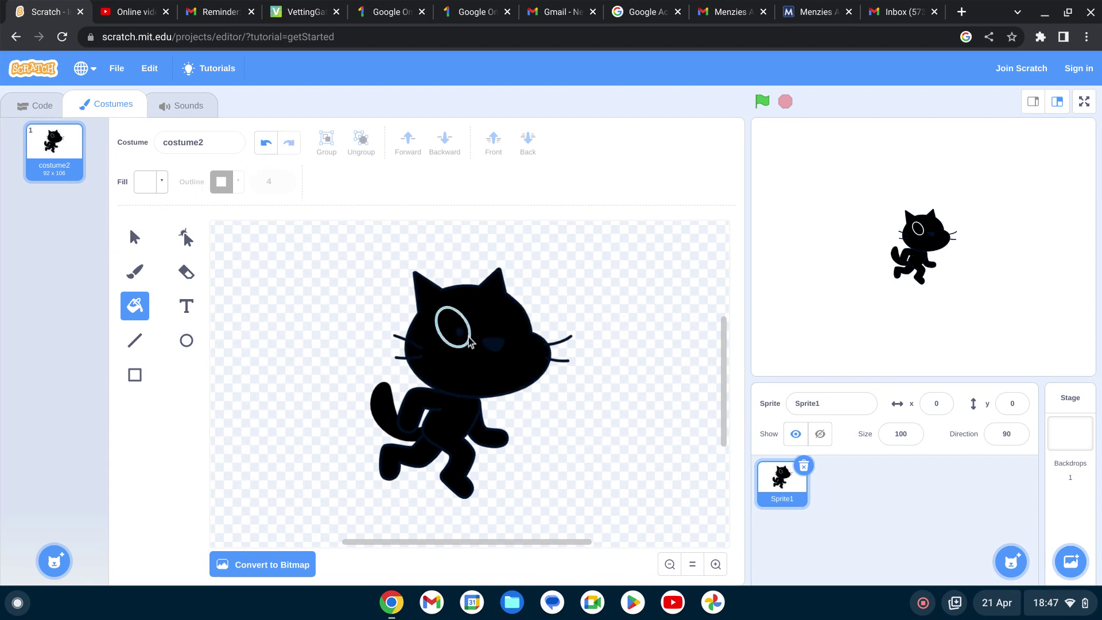
left_click(509, 336)
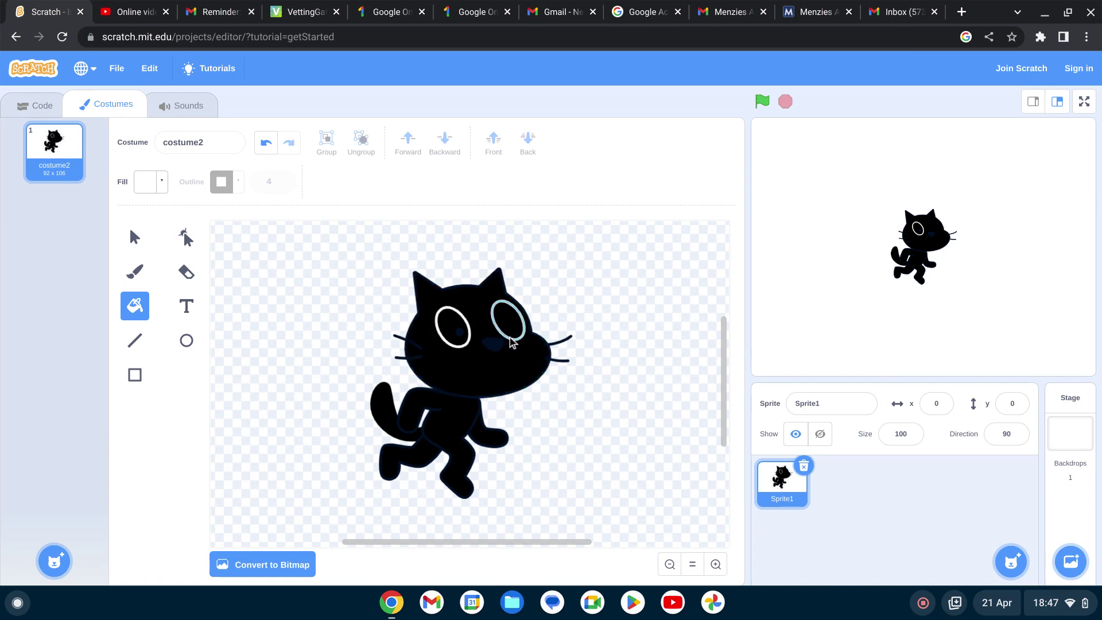
left_click(512, 334)
left_click(515, 325)
left_click(461, 335)
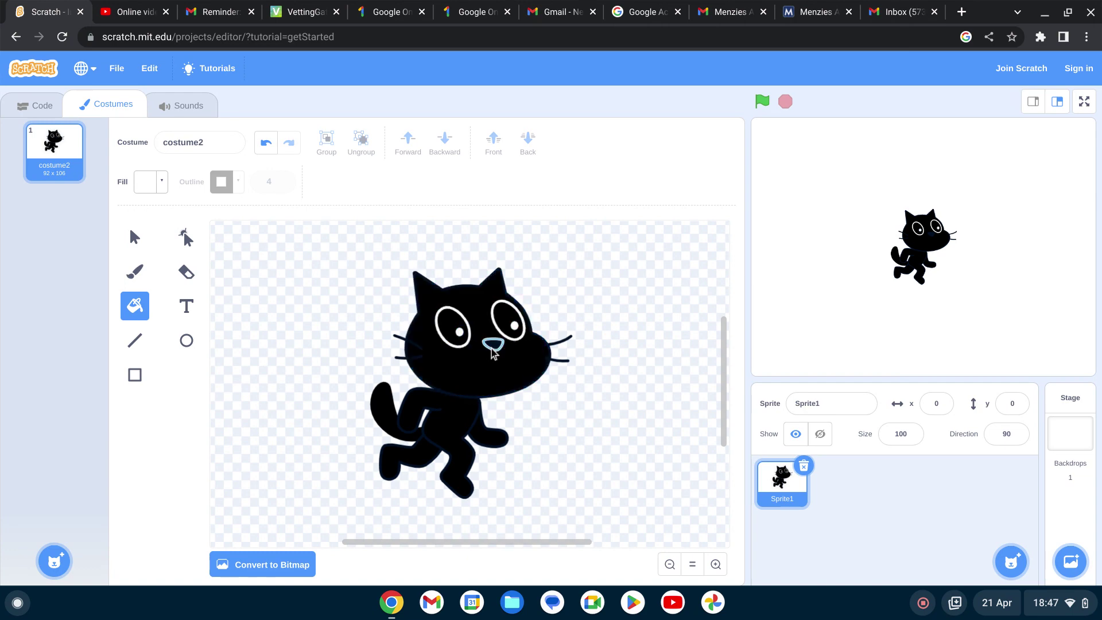
Colour the outlines of the nose, mouth, head and body white, along with the whiskers
left_click(492, 347)
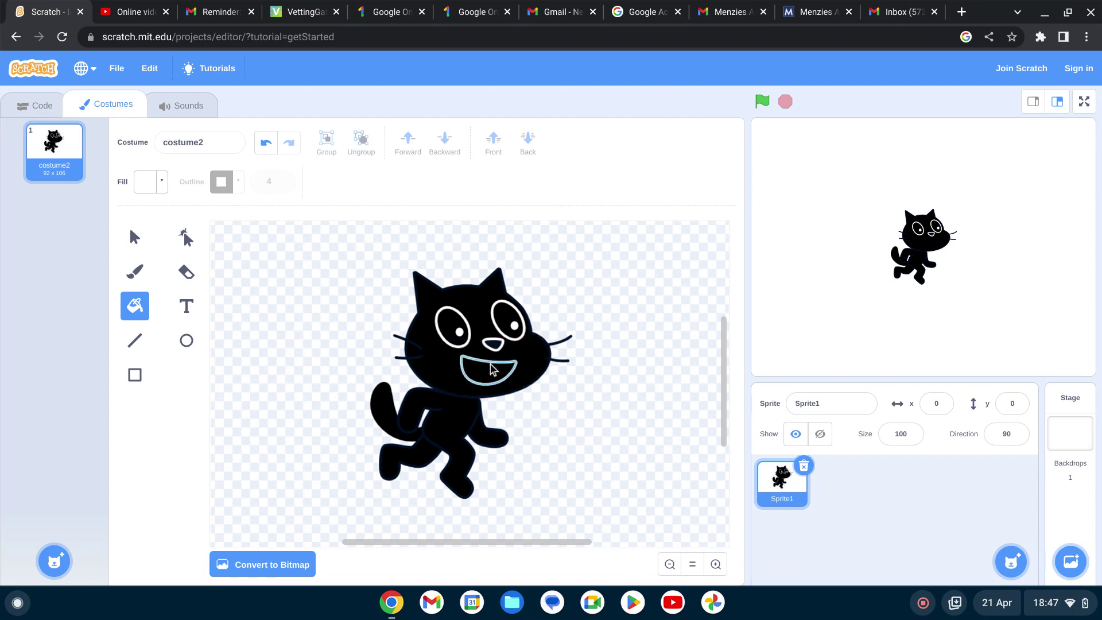
left_click(491, 368)
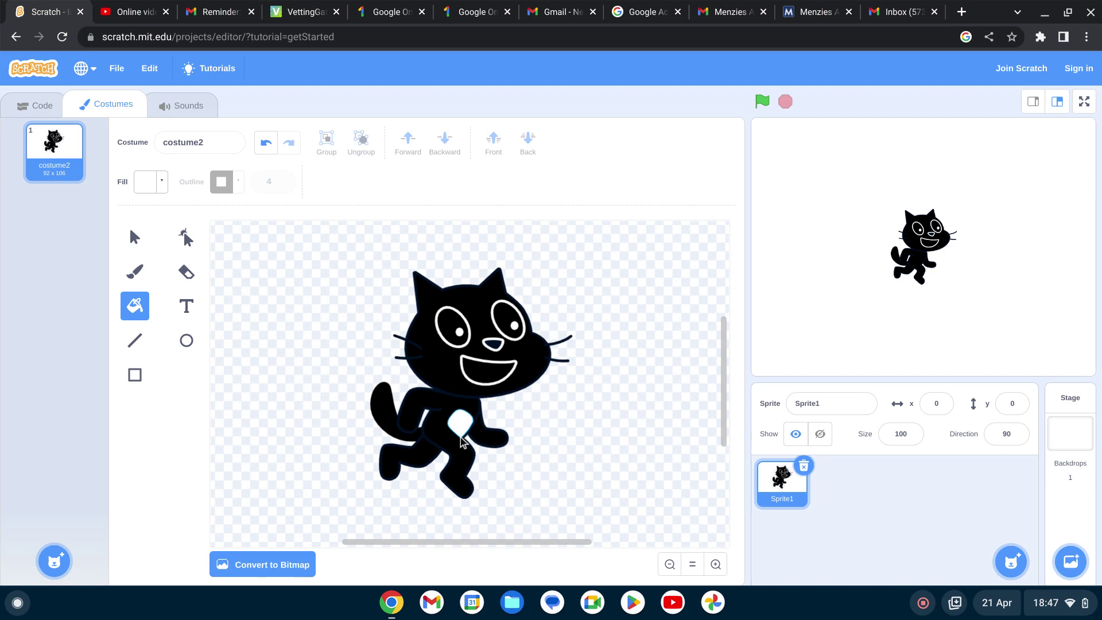
left_click(428, 423)
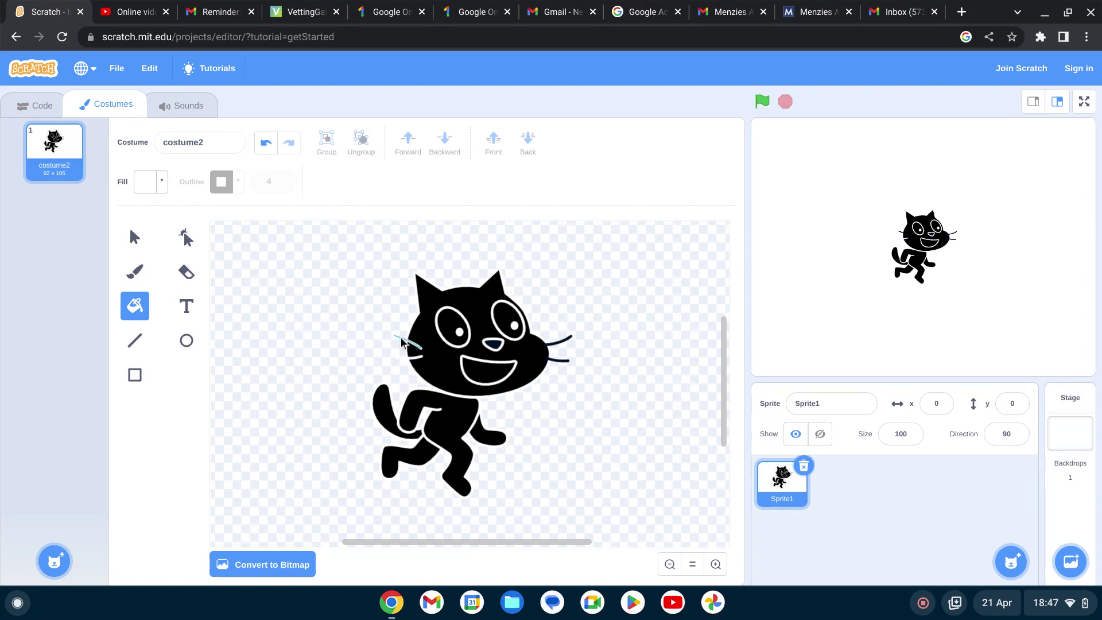
left_click(559, 344)
left_click(560, 361)
Set the fill brightness to 0 and try to fill the empty canvas around the cat black
left_click(160, 185)
left_click_drag(194, 349, 49, 392)
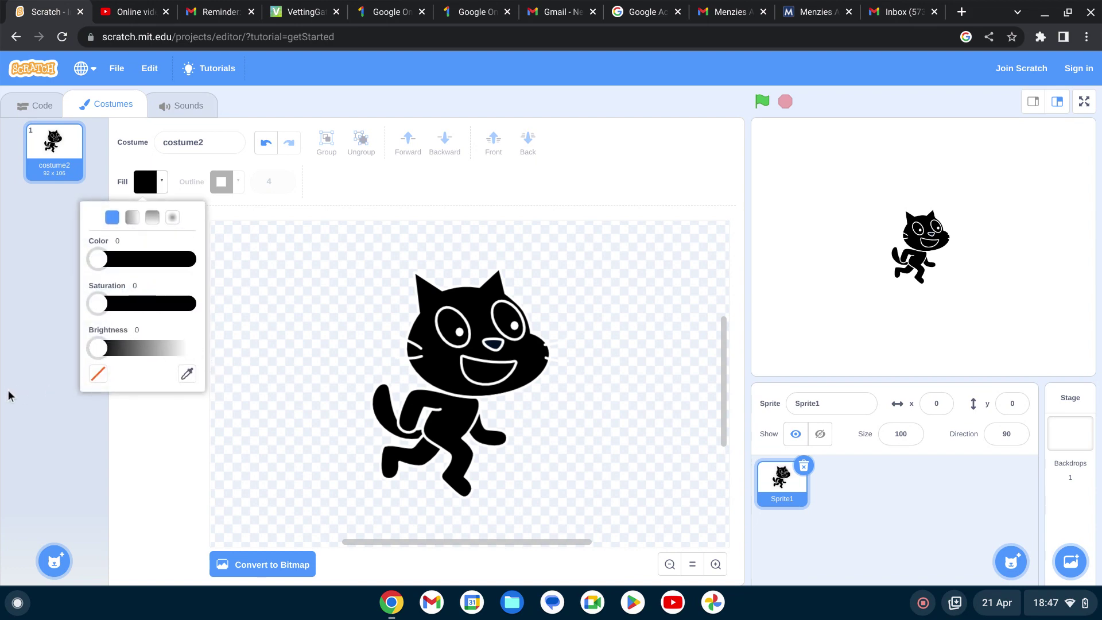
left_click(270, 327)
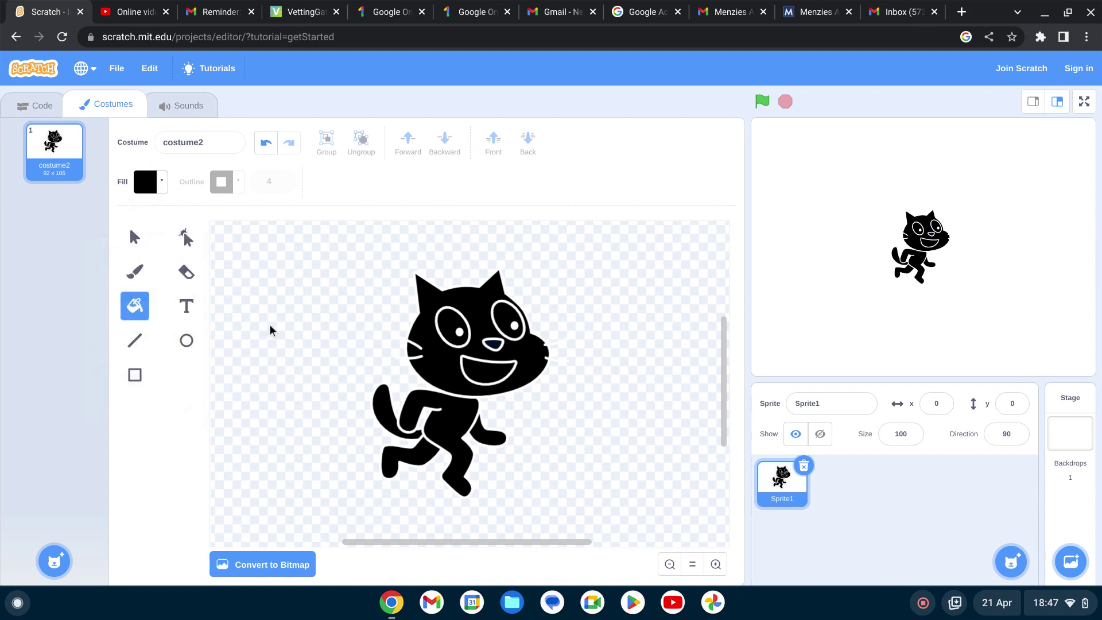
left_click(154, 195)
left_click(247, 301)
Try sampling the empty canvas as the fill colour and filling the background with brightness 0
left_click(154, 195)
left_click(187, 373)
left_click(244, 348)
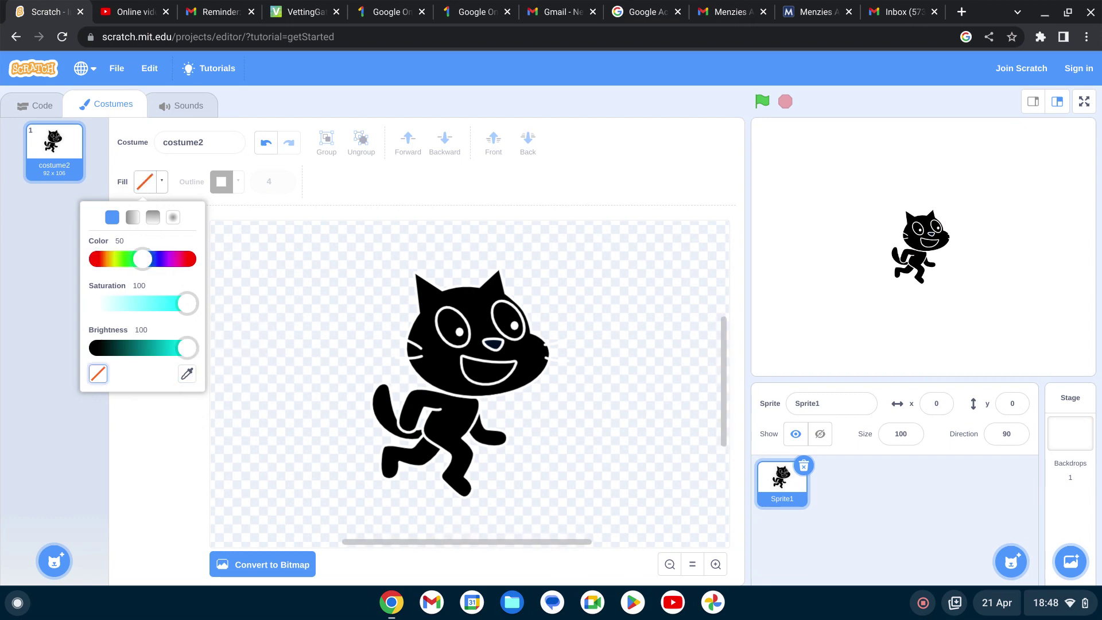
left_click_drag(190, 357, 1, 358)
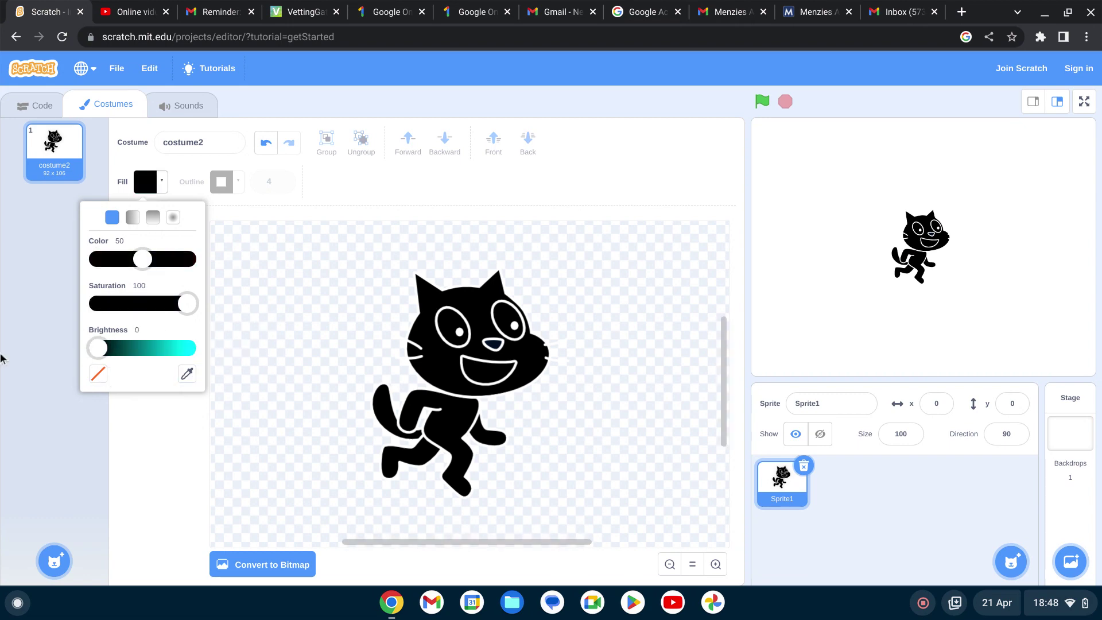
left_click(234, 319)
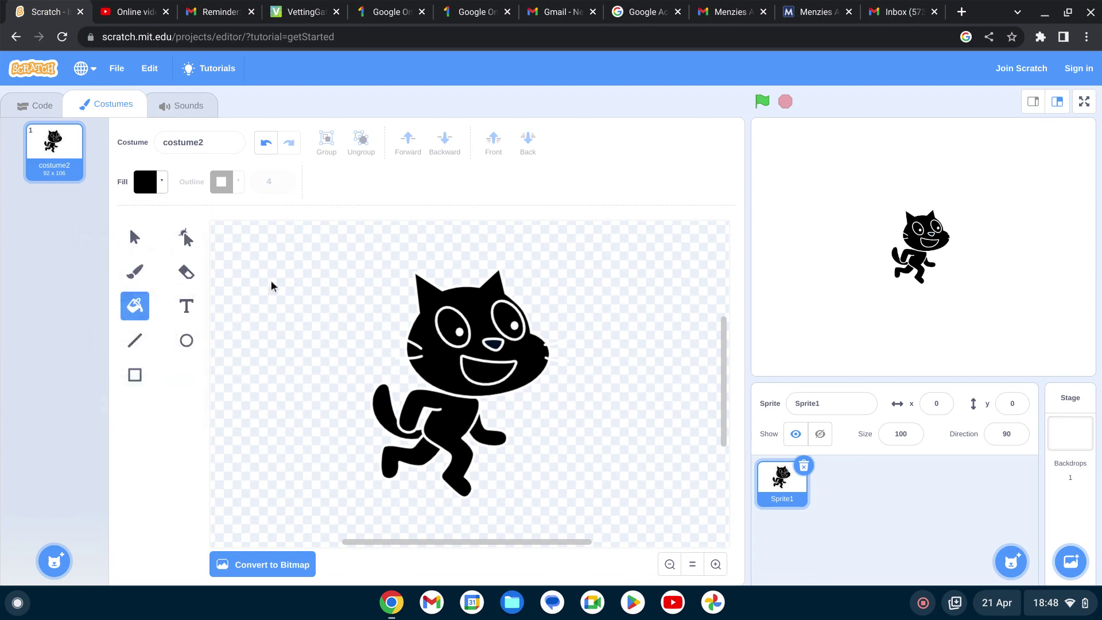
left_click(173, 191)
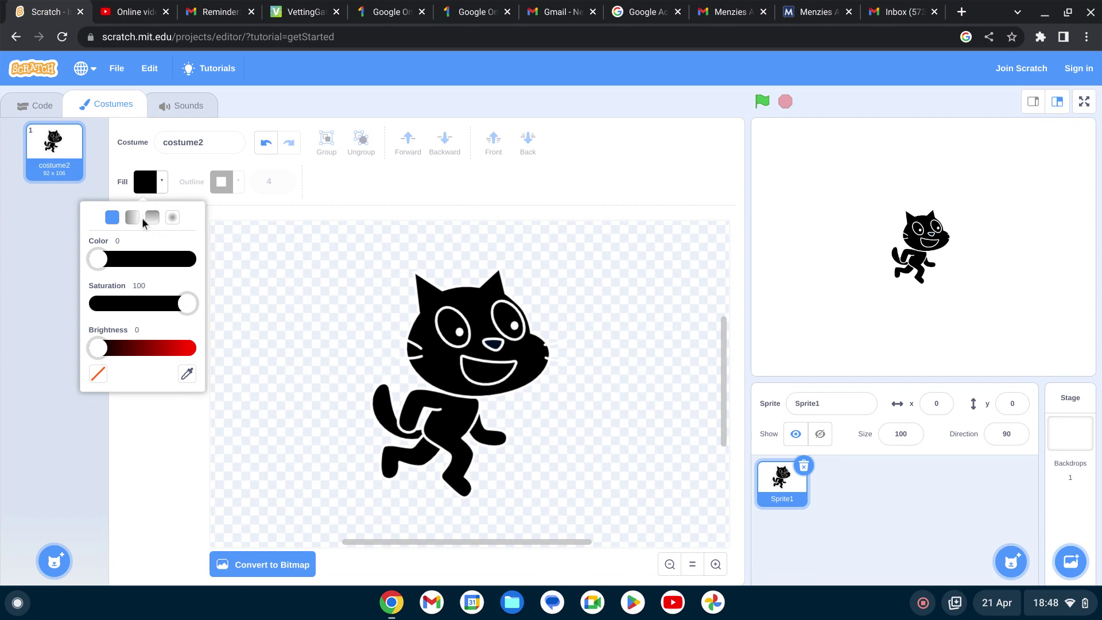
left_click(187, 374)
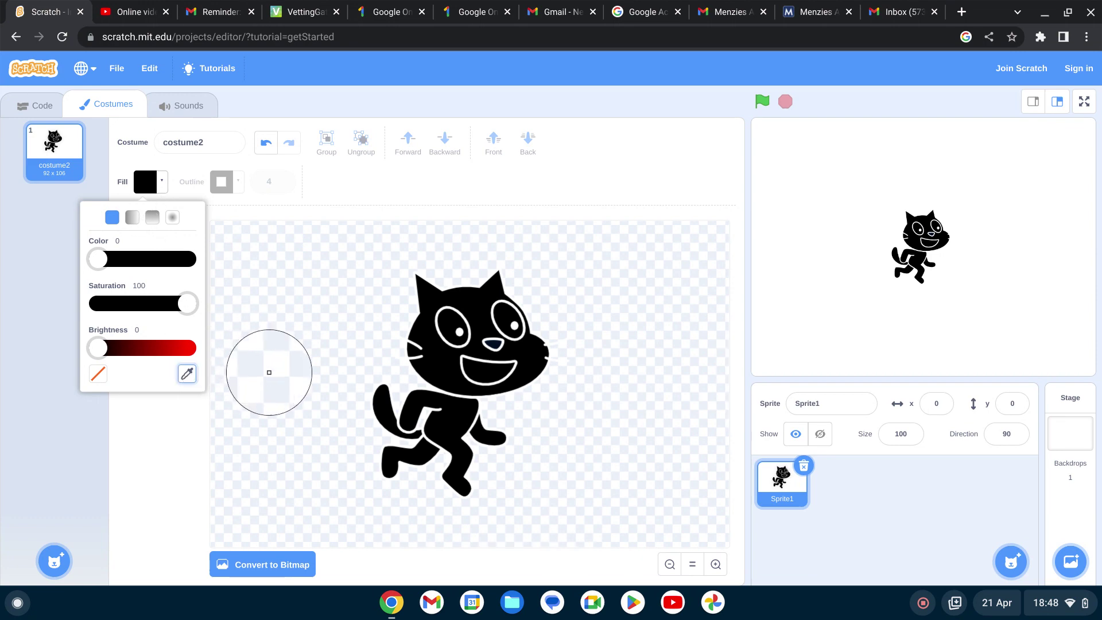
left_click(268, 436)
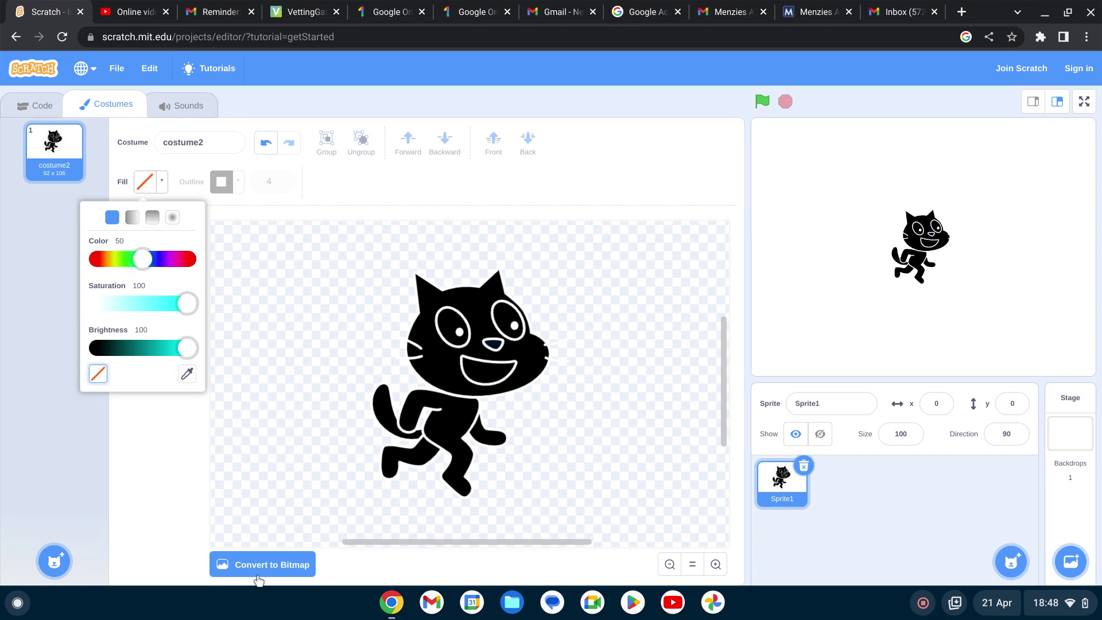
Try converting the costume to bitmap and back to vector, and undo both conversions
left_click(297, 564)
left_click(294, 565)
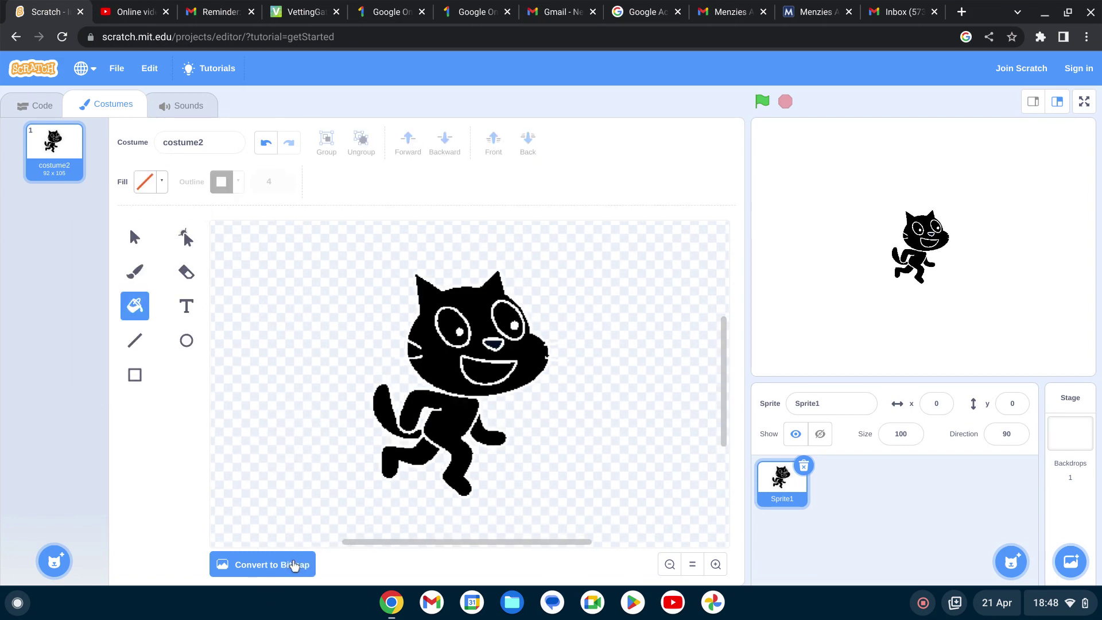
left_click(194, 246)
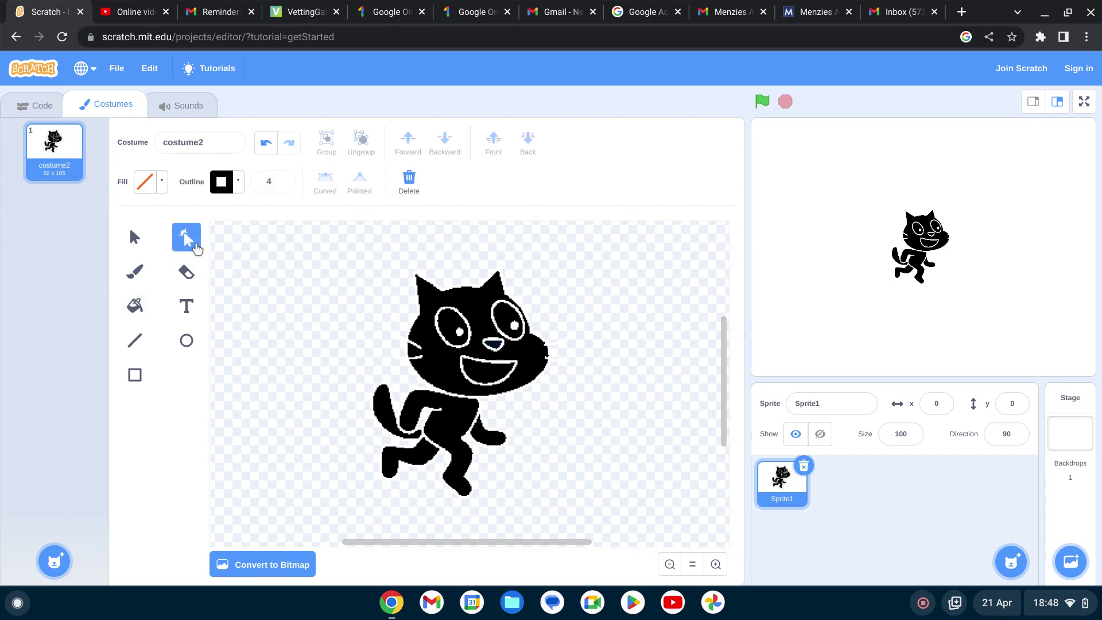
left_click(164, 184)
left_click(263, 364)
left_click(135, 340)
left_click(135, 315)
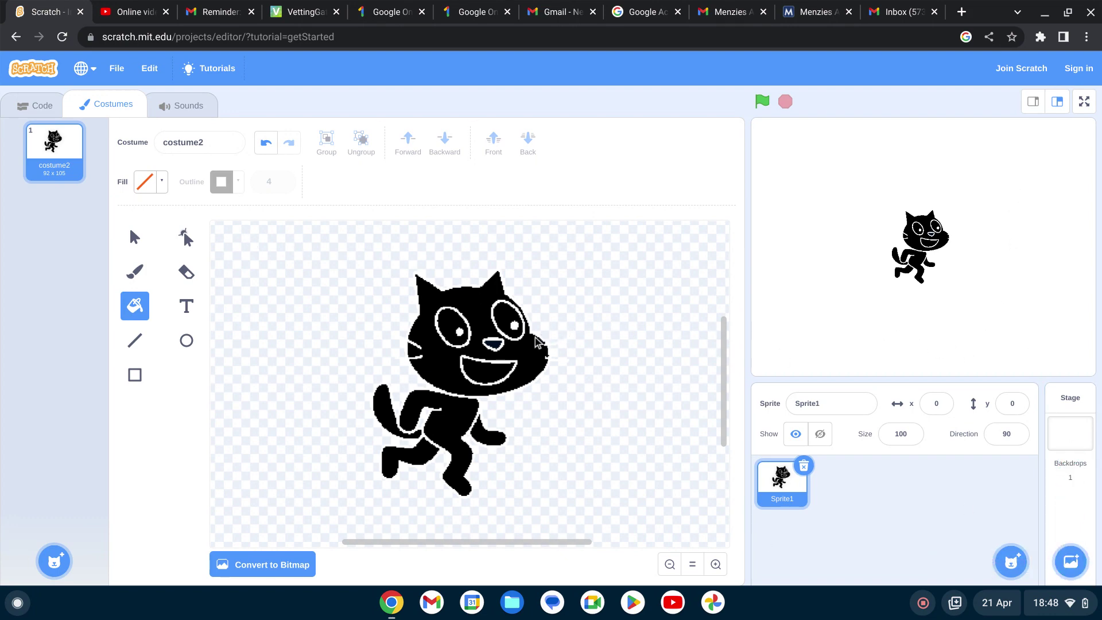
left_click(266, 144)
left_click(266, 143)
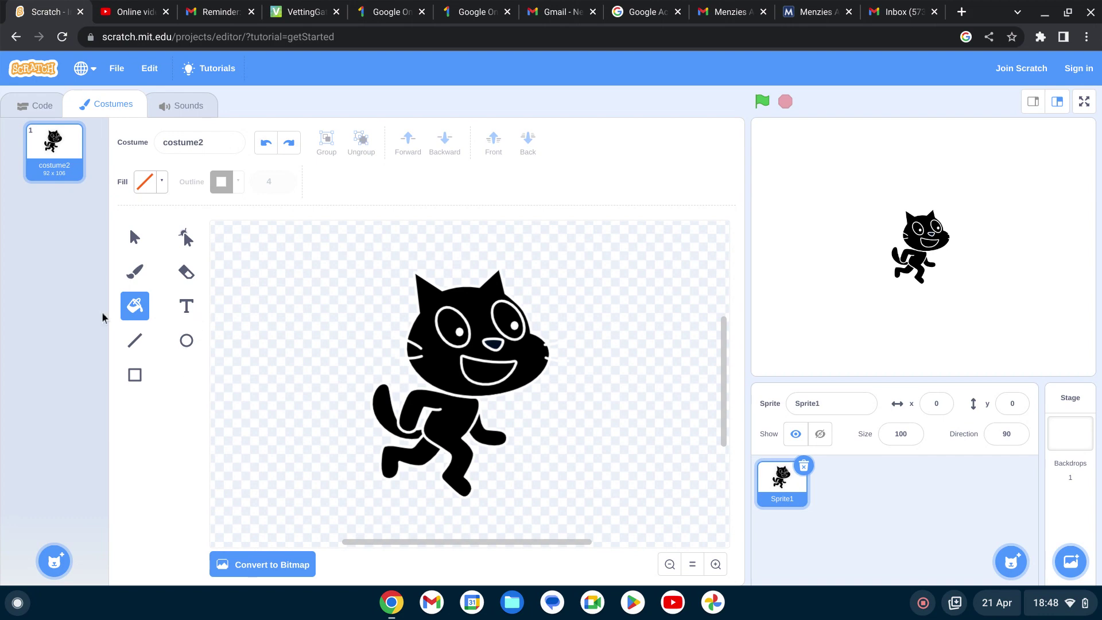
Set the fill brightness to 0, and switch the fill to transparent
left_click(158, 184)
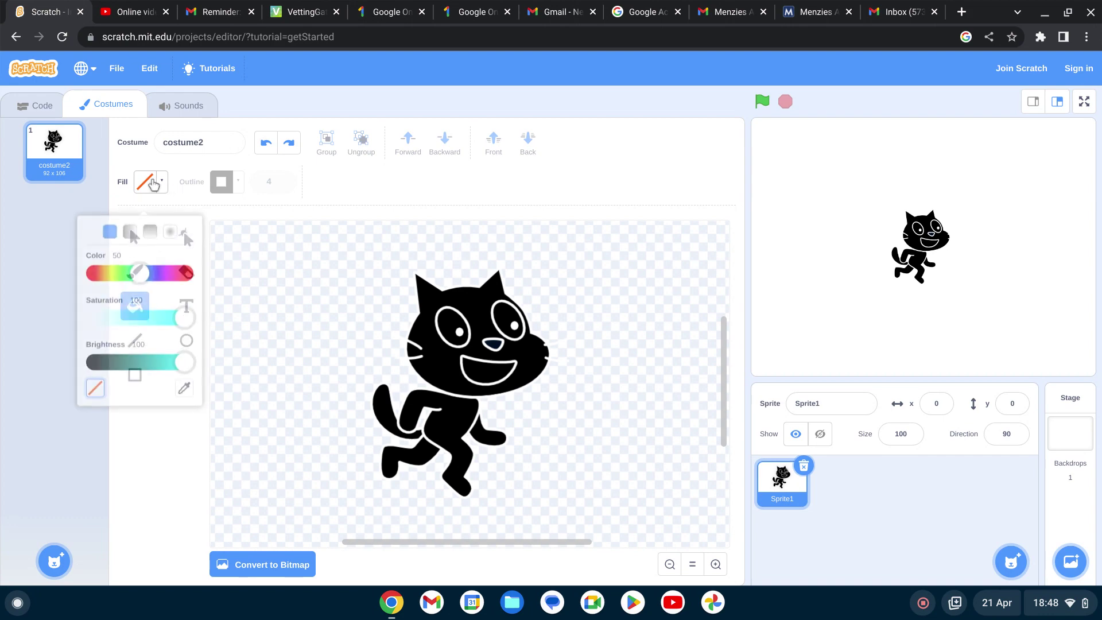
left_click_drag(177, 352, 4, 351)
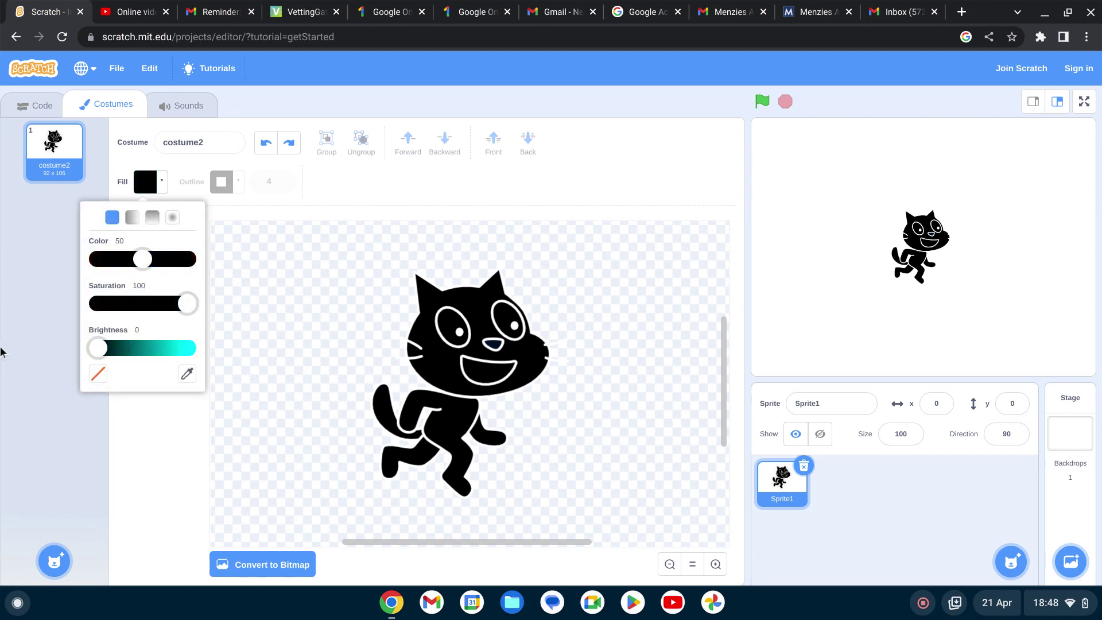
left_click(186, 377)
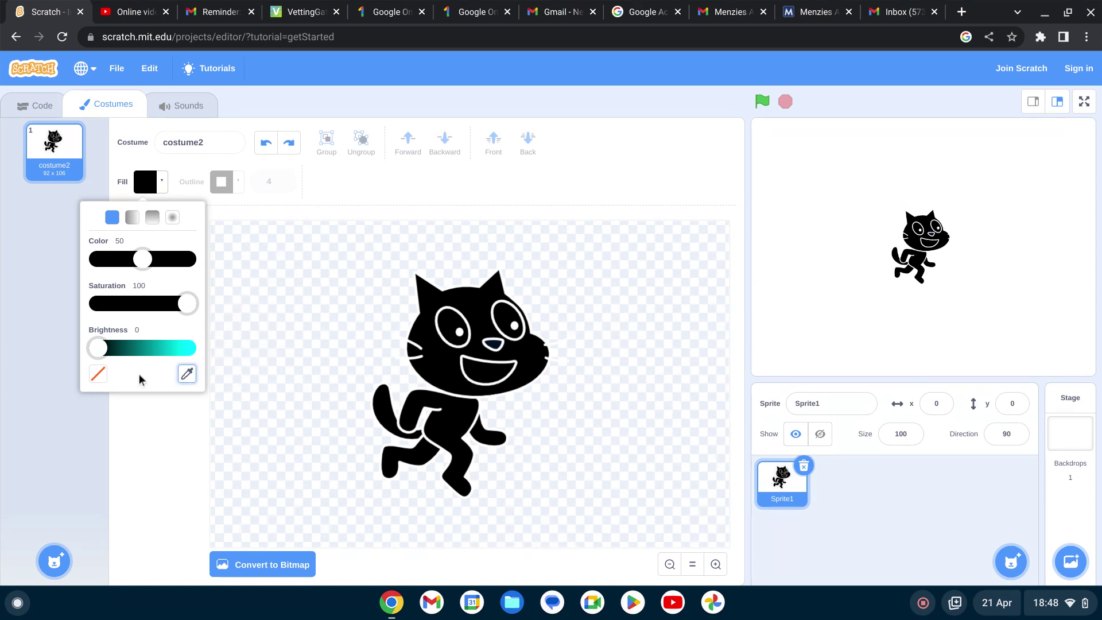
left_click(97, 374)
left_click(274, 338)
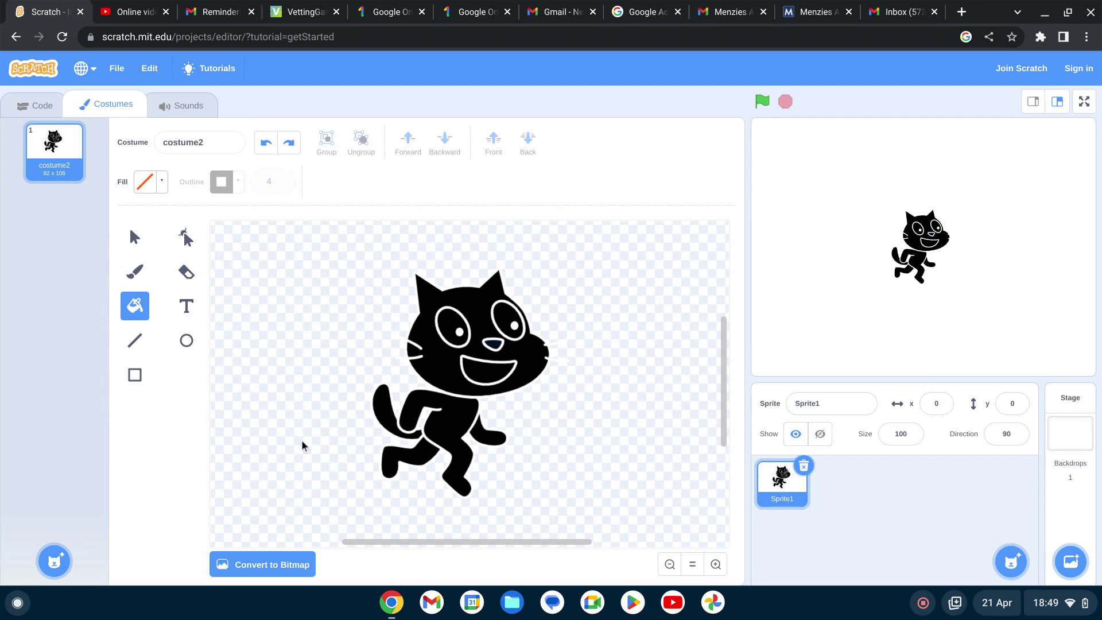
Set a solid fill with colour 0, saturation 0 and brightness 0, and fill both of the cat's pupils black
left_click(144, 189)
left_click_drag(184, 352, 73, 360)
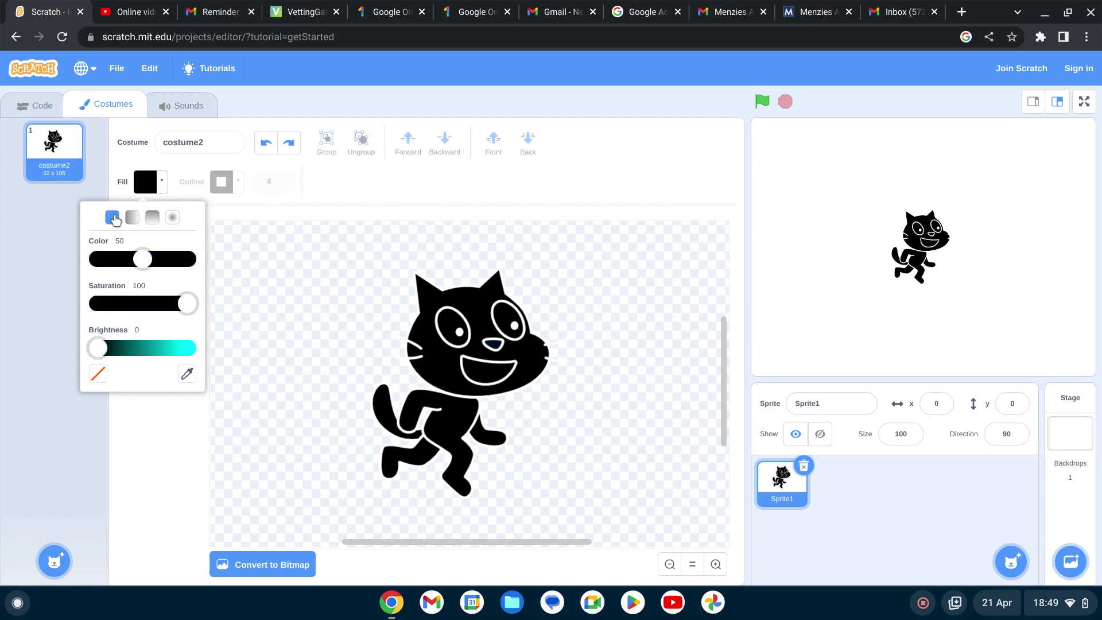
left_click(132, 218)
left_click(112, 217)
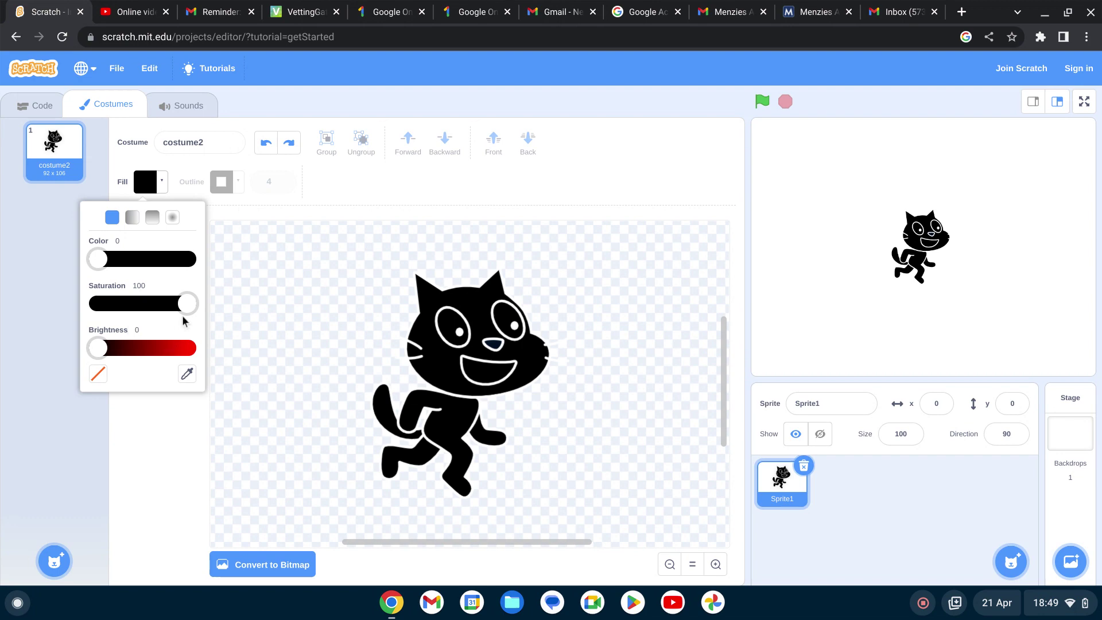
left_click_drag(189, 310, 64, 318)
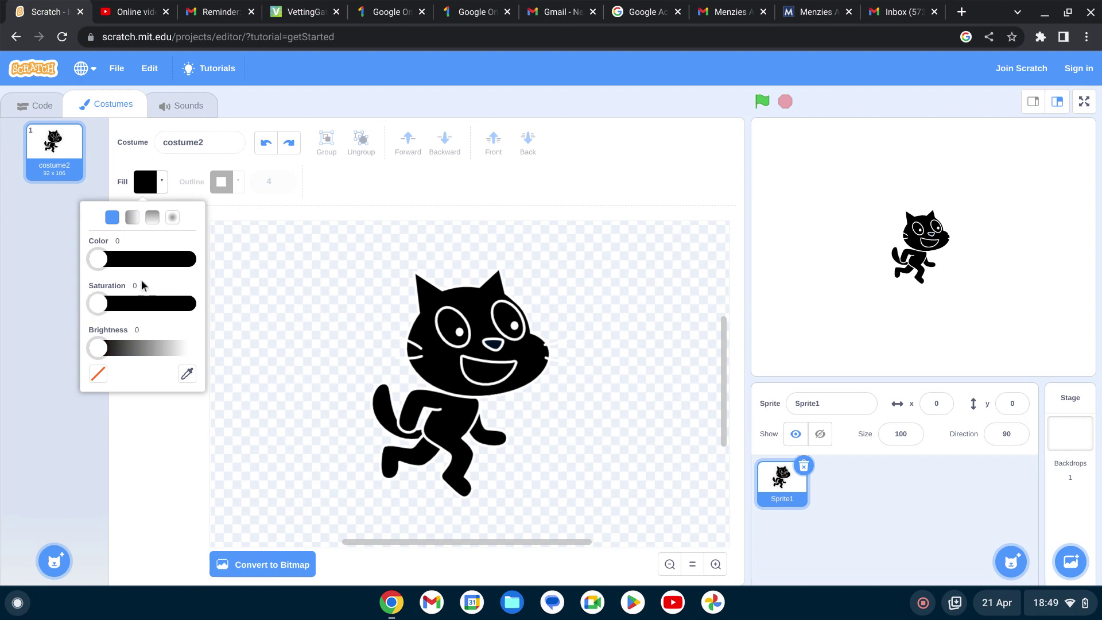
left_click(282, 252)
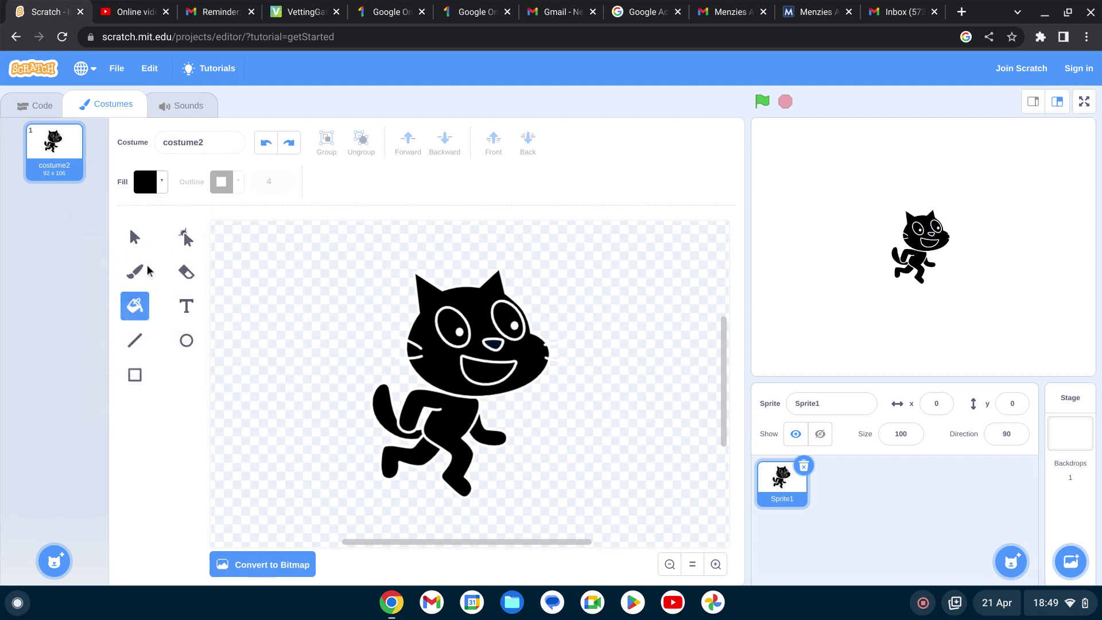
right_click(260, 276)
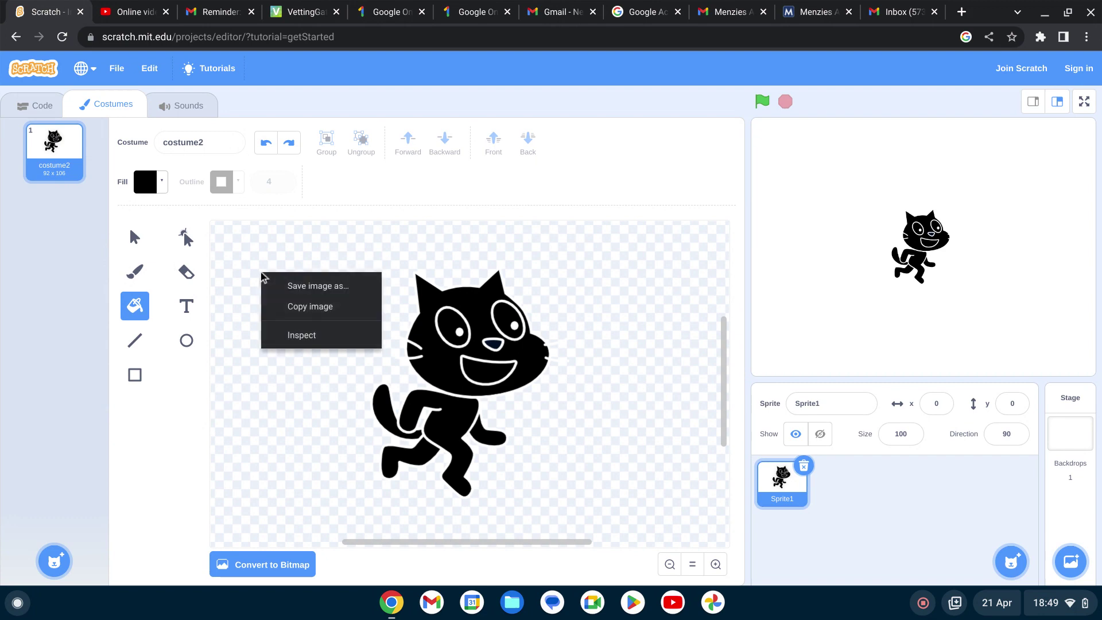
left_click(251, 345)
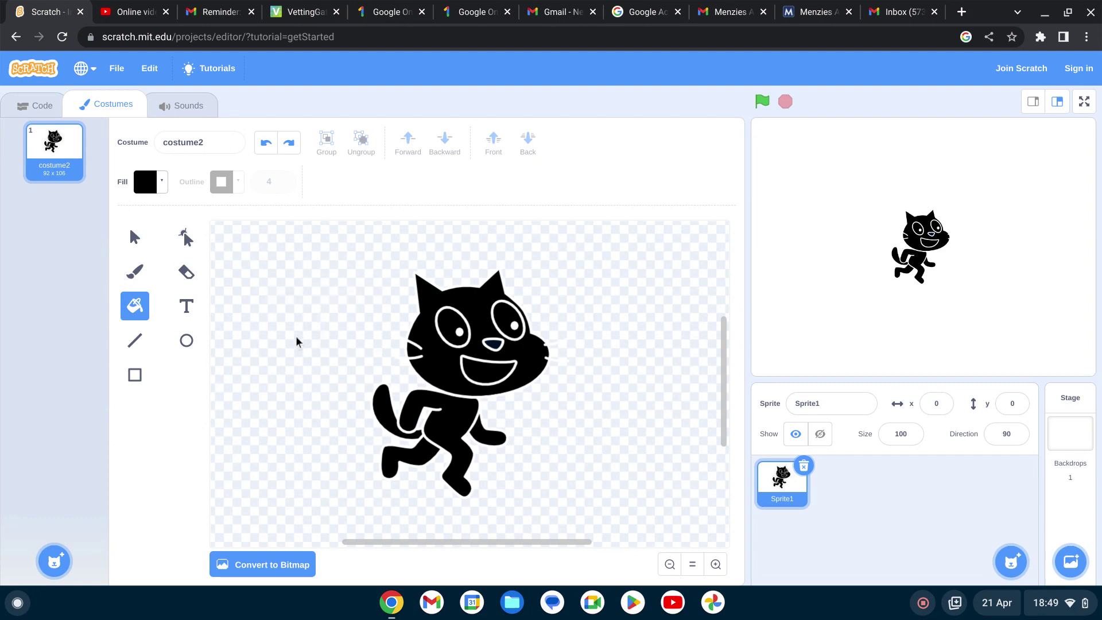
left_click(471, 342)
Add a new blank backdrop to the stage for painting
mouse_move(1070, 559)
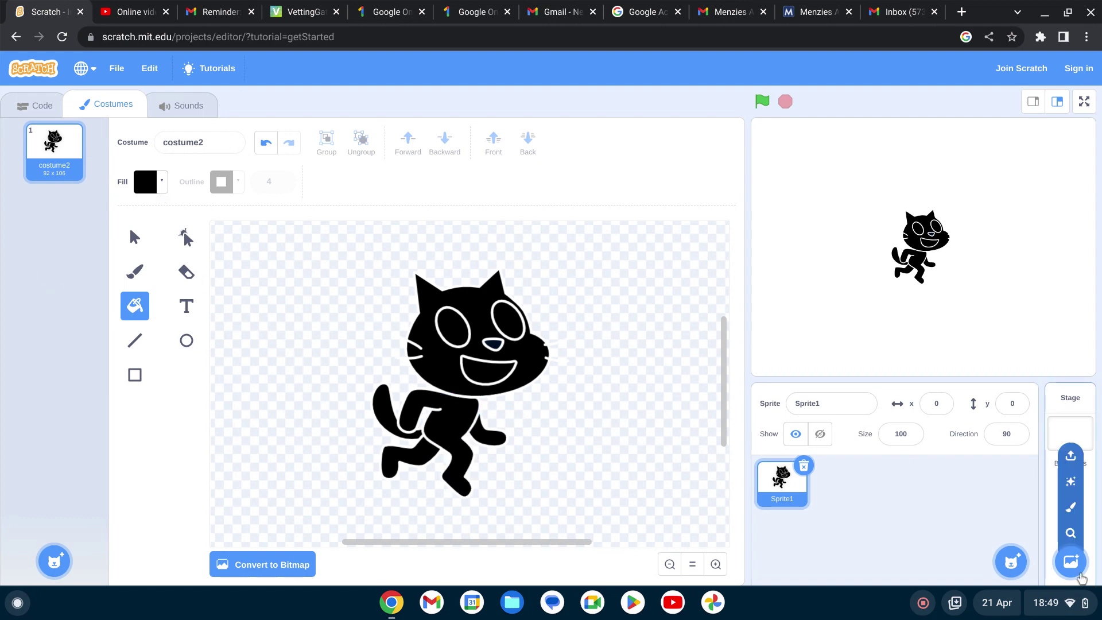
left_click(1071, 507)
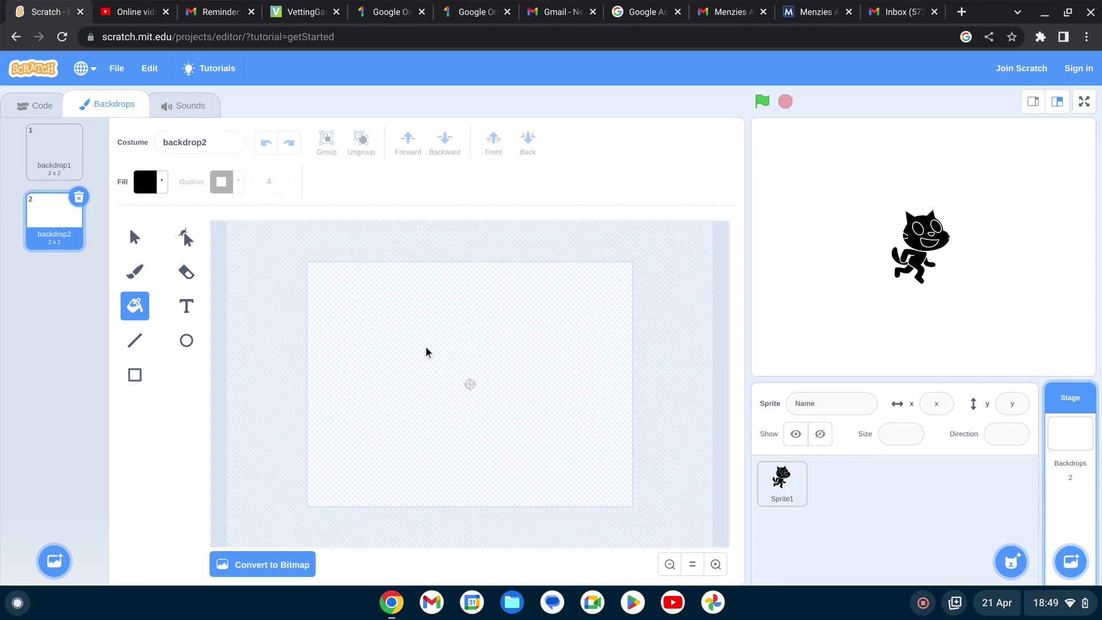
Paint the whole area of the new backdrop solid black with the Brush tool at size 100
scroll(425, 345, "down", 2)
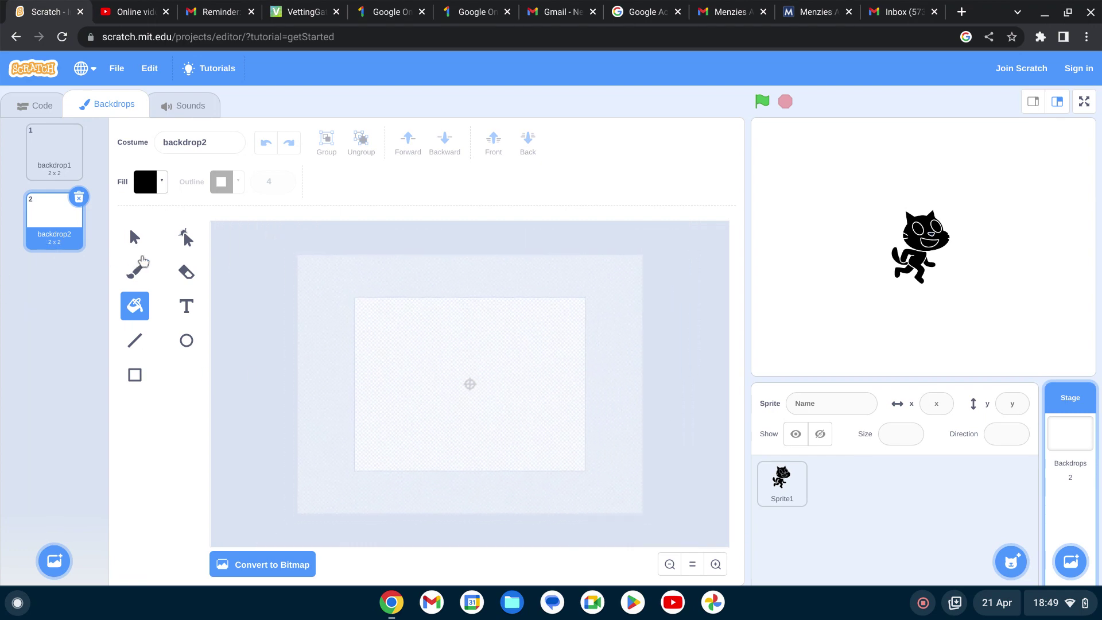
left_click(147, 282)
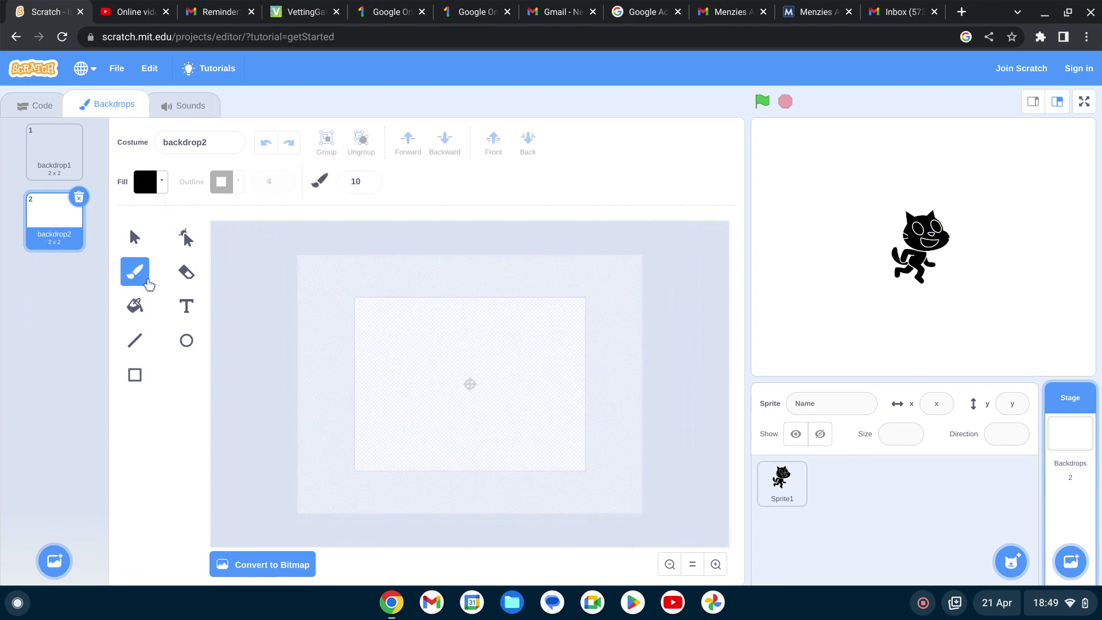
left_click(370, 179)
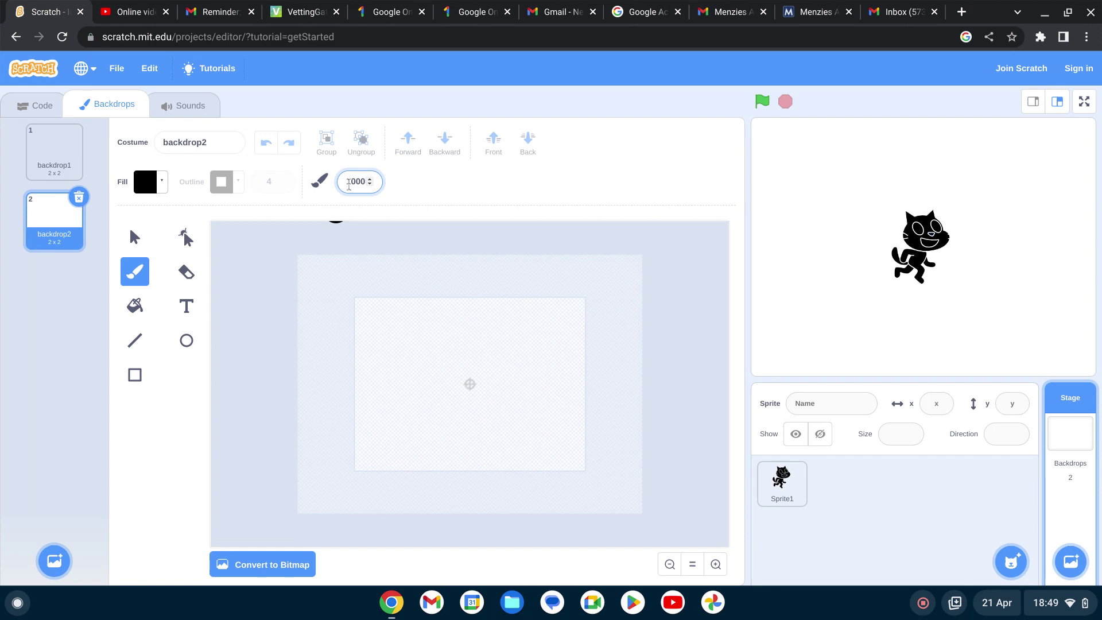
mouse_move(403, 350)
left_mouse_down()
mouse_move(329, 329)
mouse_move(343, 307)
left_mouse_up()
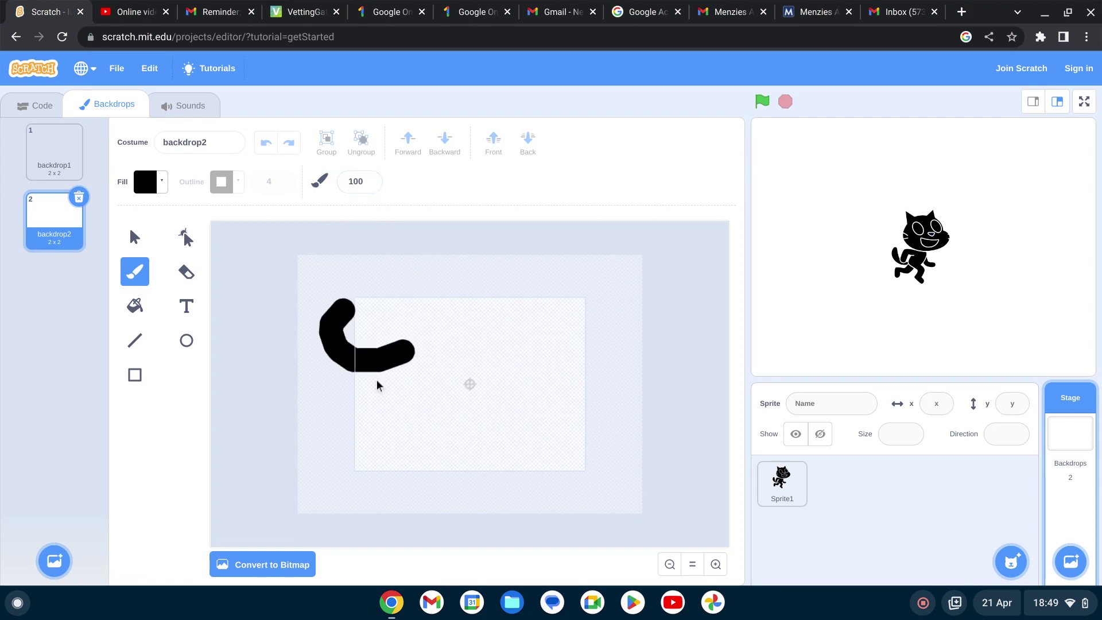
mouse_move(377, 385)
left_mouse_down()
mouse_move(356, 310)
mouse_move(359, 487)
mouse_move(387, 475)
mouse_move(585, 468)
mouse_move(584, 312)
mouse_move(568, 298)
mouse_move(402, 301)
mouse_move(481, 290)
mouse_move(360, 324)
mouse_move(556, 324)
mouse_move(273, 406)
mouse_move(376, 308)
mouse_move(550, 325)
mouse_move(585, 369)
mouse_move(563, 455)
mouse_move(551, 376)
mouse_move(563, 453)
mouse_move(529, 362)
mouse_move(536, 457)
mouse_move(500, 359)
mouse_move(526, 457)
mouse_move(498, 427)
mouse_move(492, 351)
mouse_move(470, 383)
mouse_move(514, 484)
mouse_move(439, 269)
mouse_move(507, 453)
mouse_move(370, 456)
mouse_move(411, 386)
mouse_move(406, 342)
left_mouse_up()
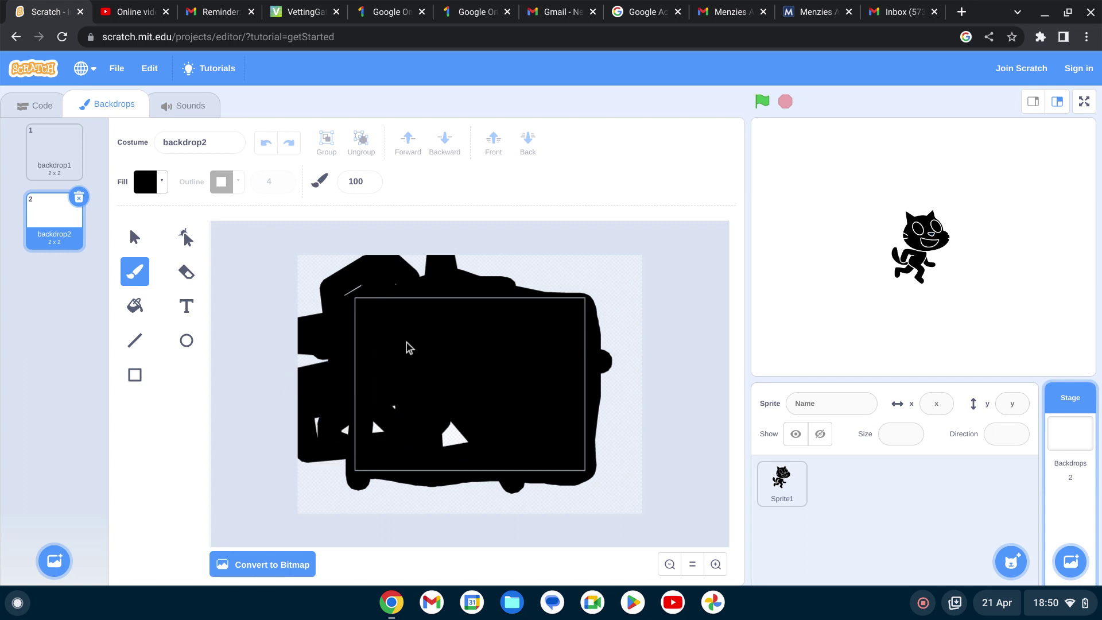
mouse_move(417, 449)
left_mouse_down()
mouse_move(480, 442)
mouse_move(450, 428)
mouse_move(438, 281)
mouse_move(477, 513)
left_mouse_up()
left_click_drag(659, 329, 597, 314)
left_click_drag(659, 347, 433, 413)
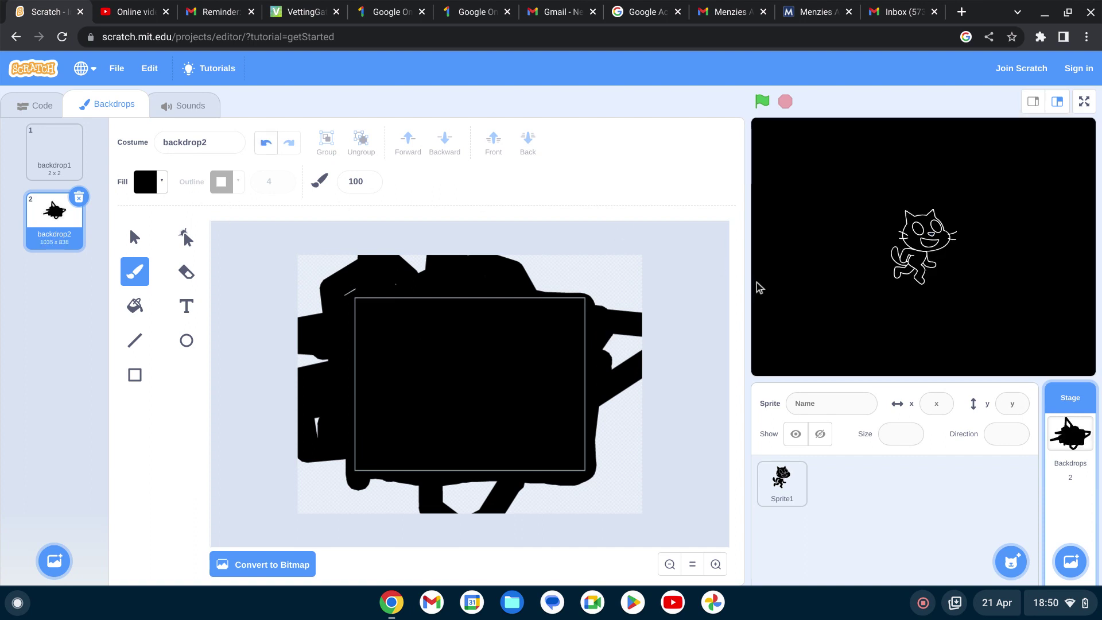
left_click(44, 154)
left_click(1070, 561)
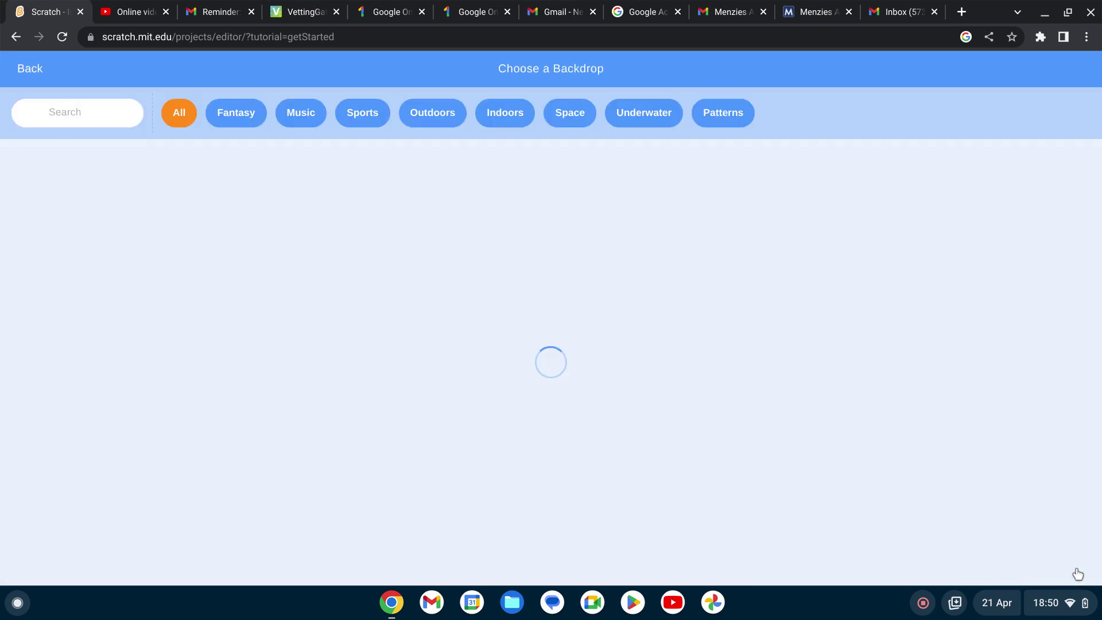
left_click(33, 69)
left_click(69, 236)
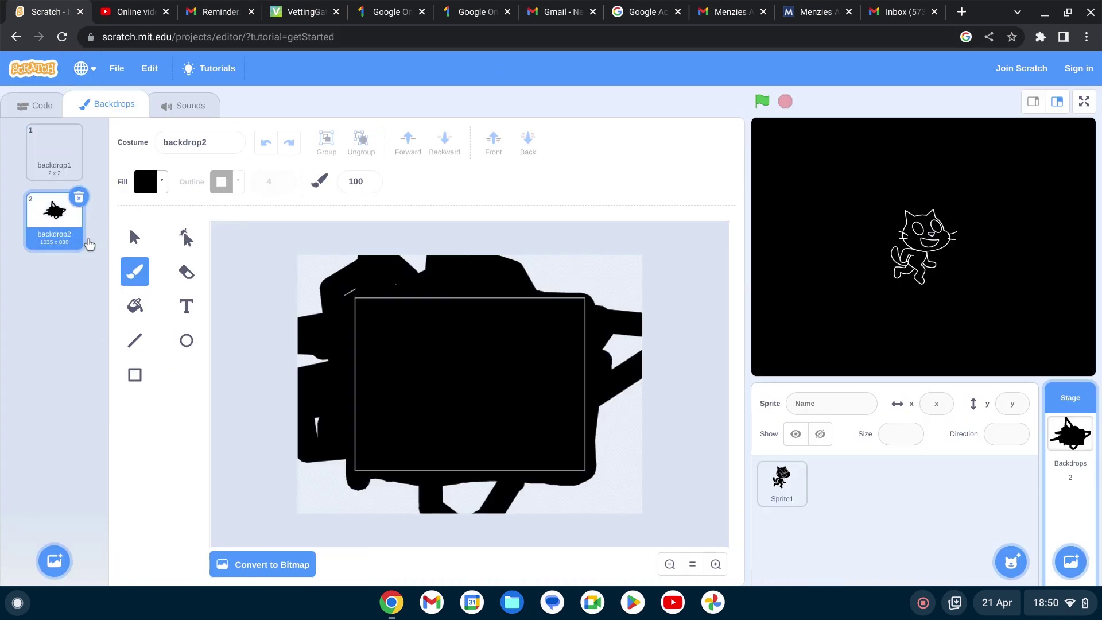
mouse_move(1013, 565)
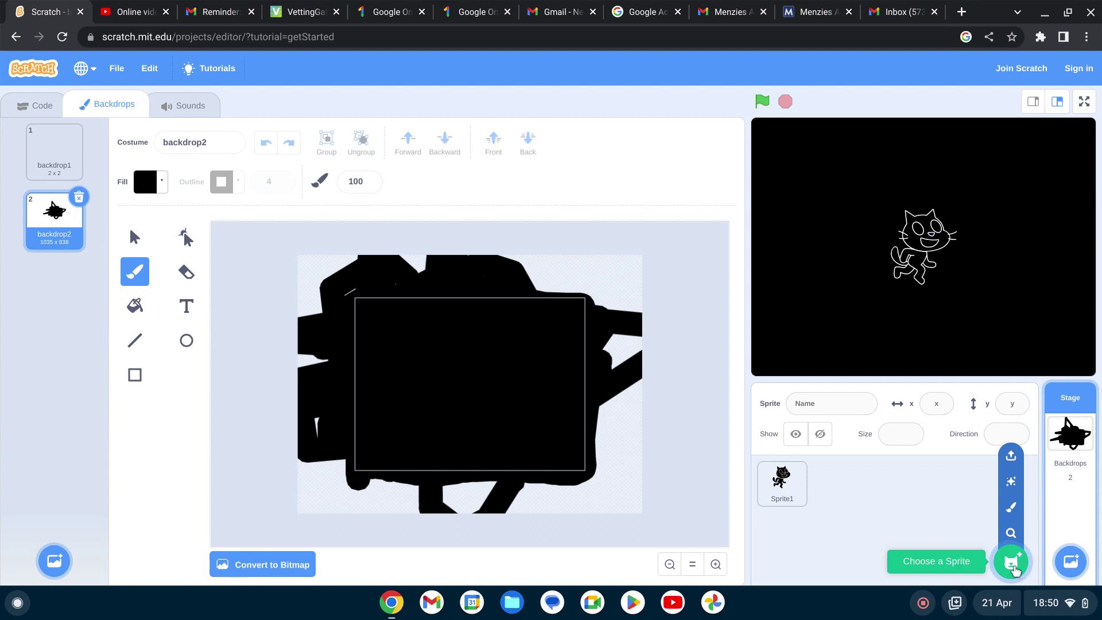
On the cat sprite's costume, fill the lower-left whisker, right eye outline and torso-and-front-leg outline red, using fill brightness 100
left_click(781, 479)
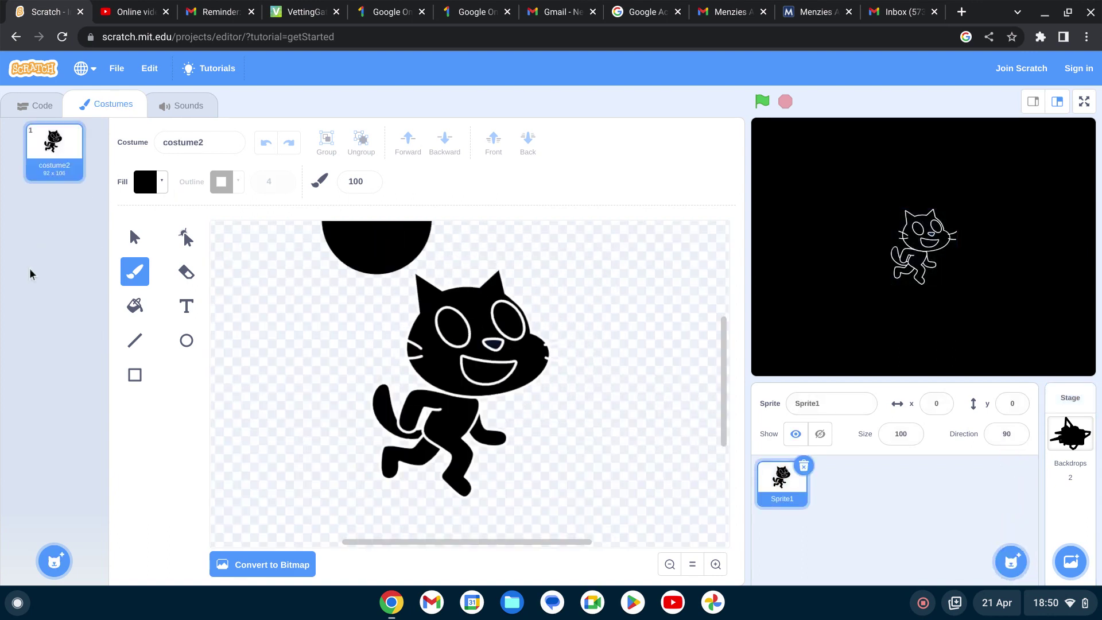
left_click(138, 316)
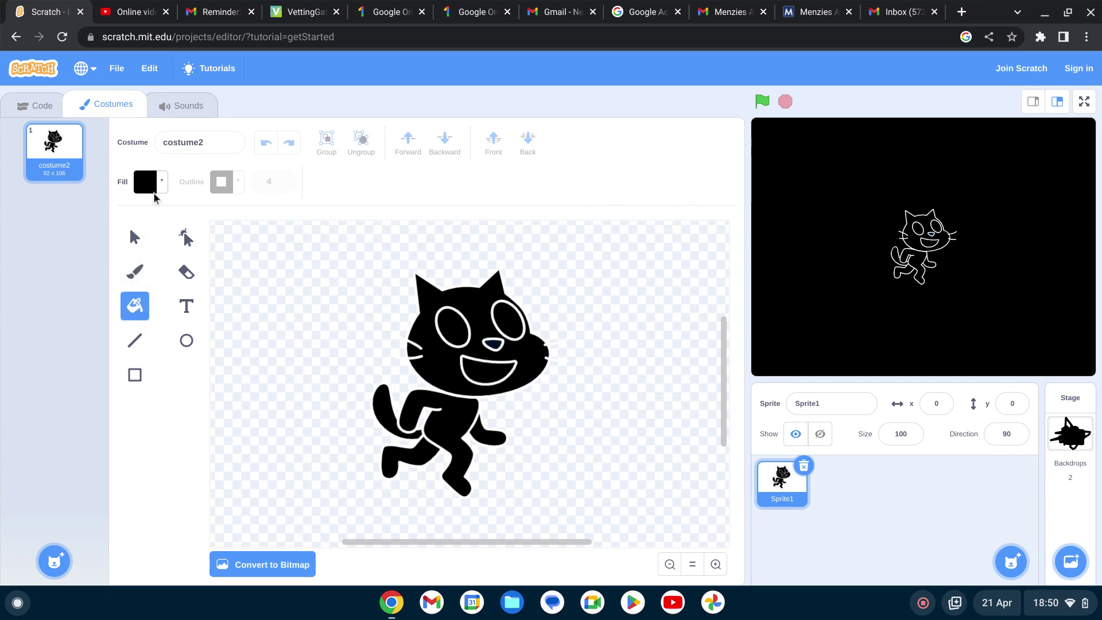
left_click(154, 188)
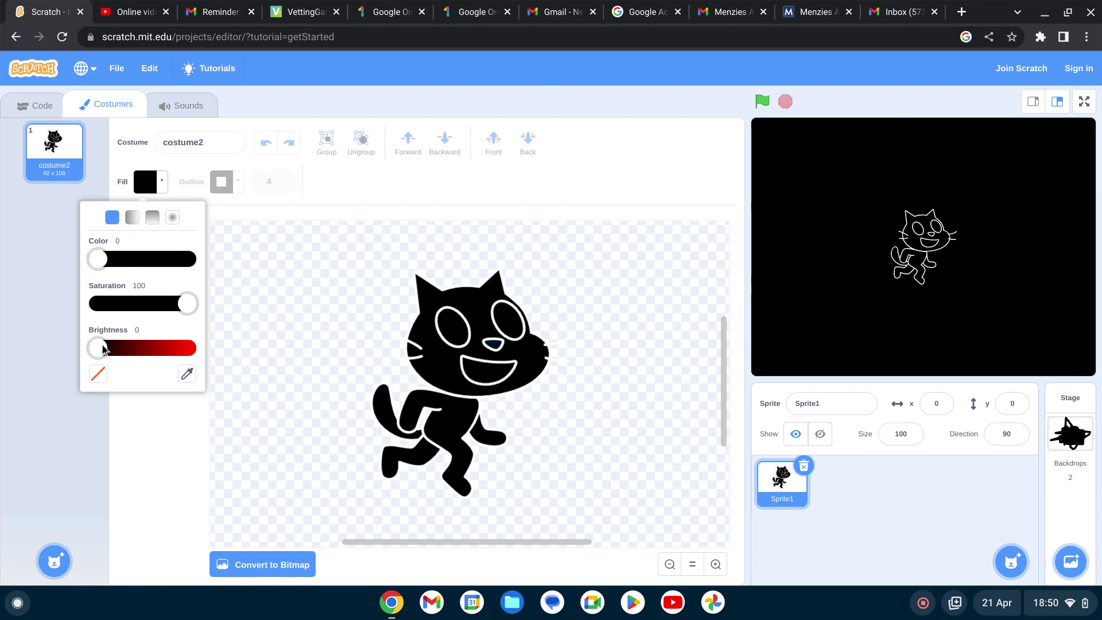
left_click_drag(103, 349, 250, 365)
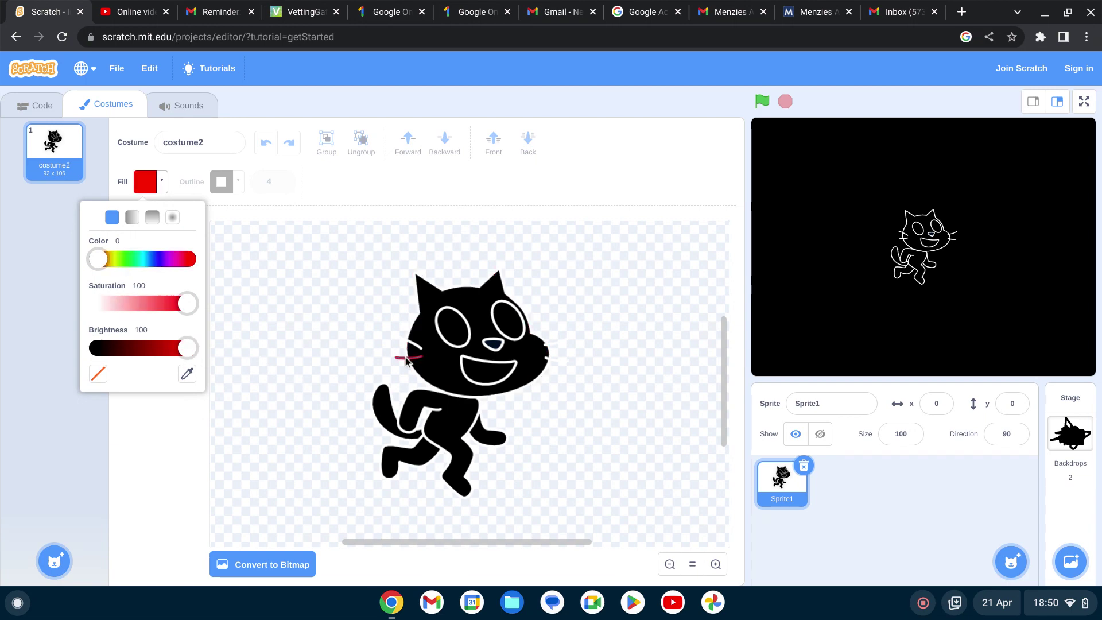
left_click(404, 361)
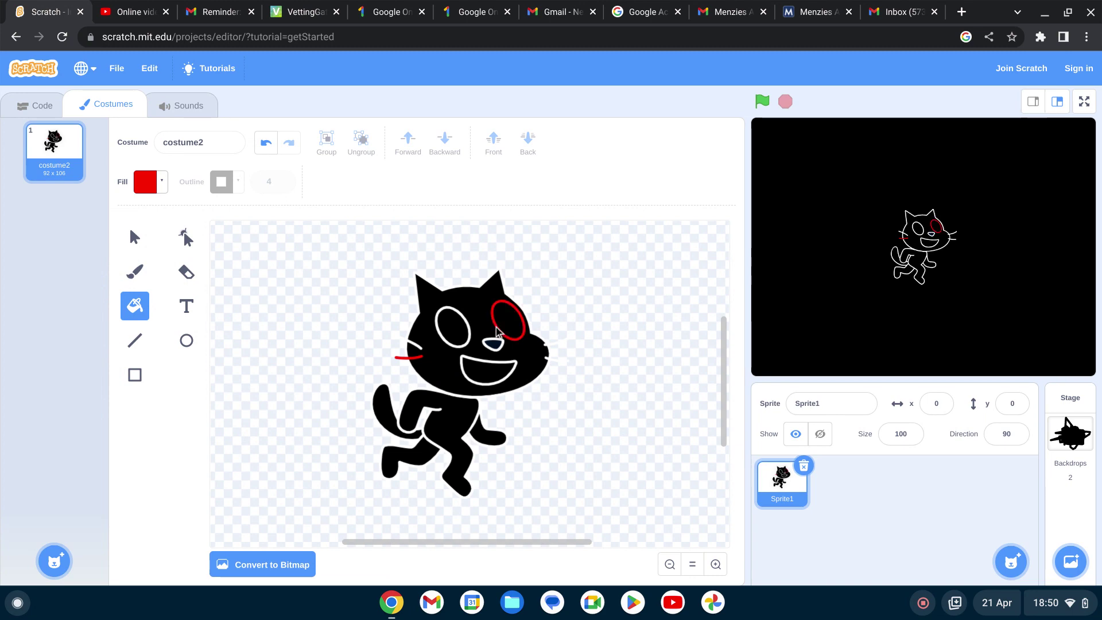
left_click(478, 422)
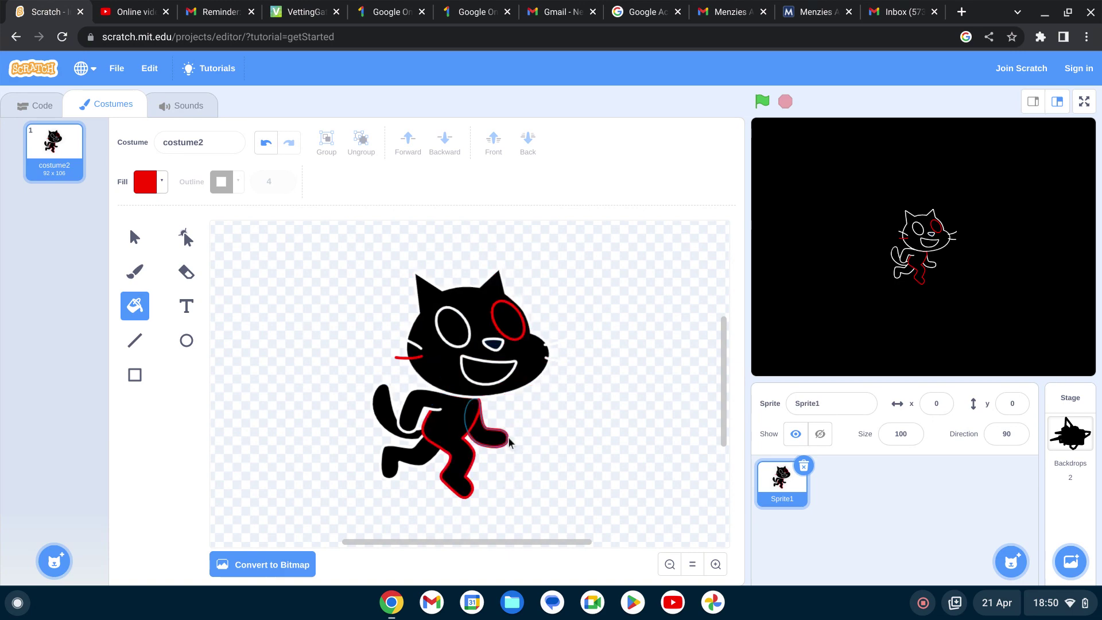
Set the fill colour to 54 and recolour the outlines of the cat's left eye, nose and tail in light blue
left_click(163, 188)
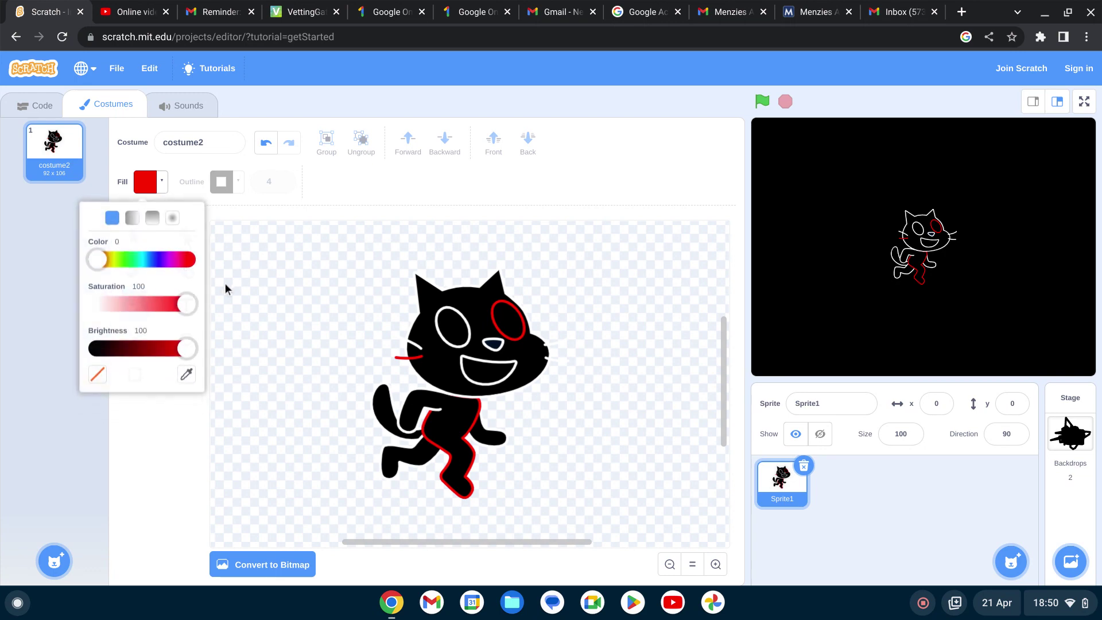
left_click_drag(96, 257, 146, 258)
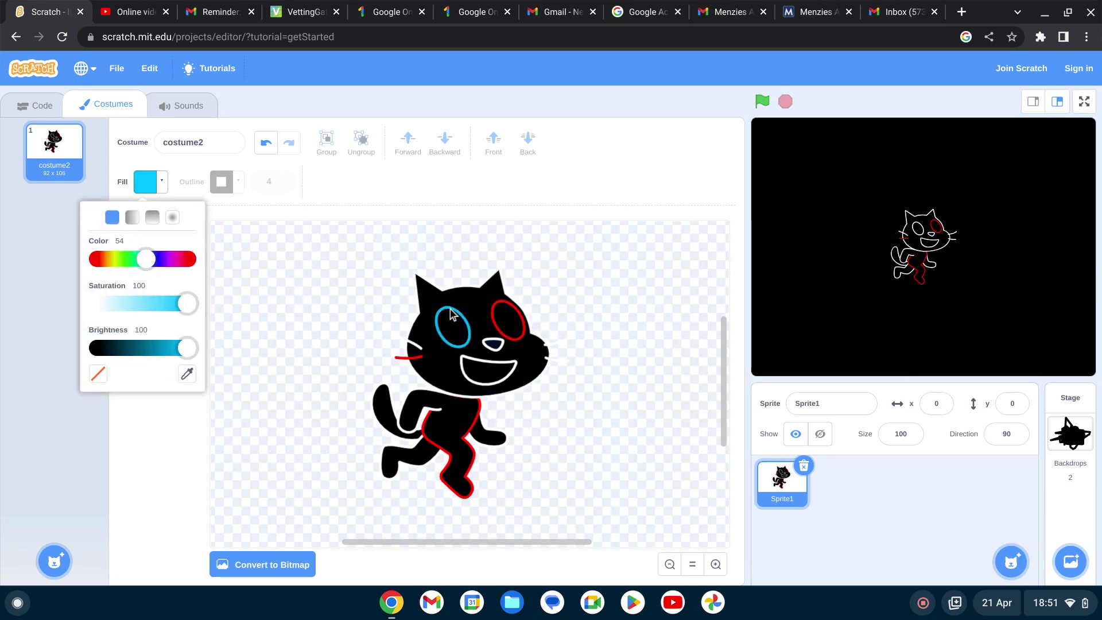
left_click(453, 310)
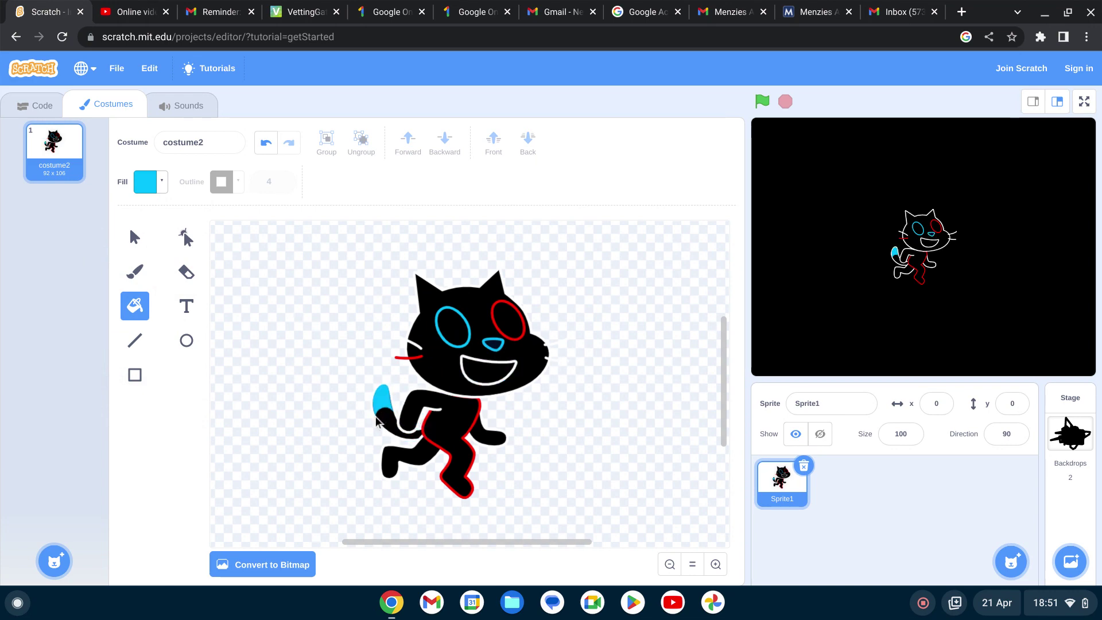
left_click(266, 143)
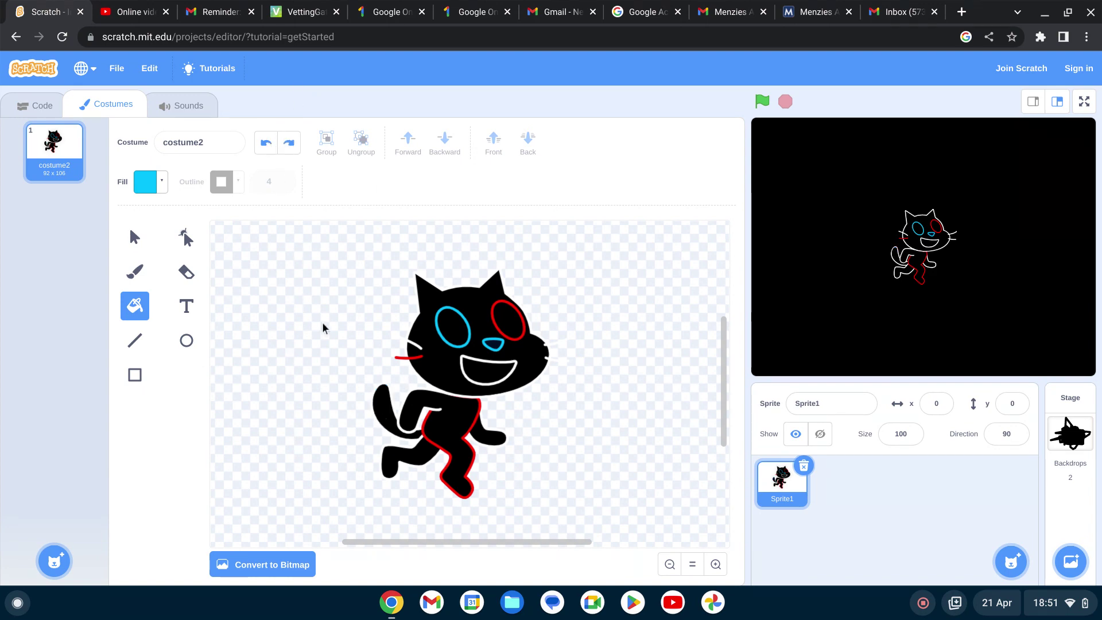
left_click(377, 425)
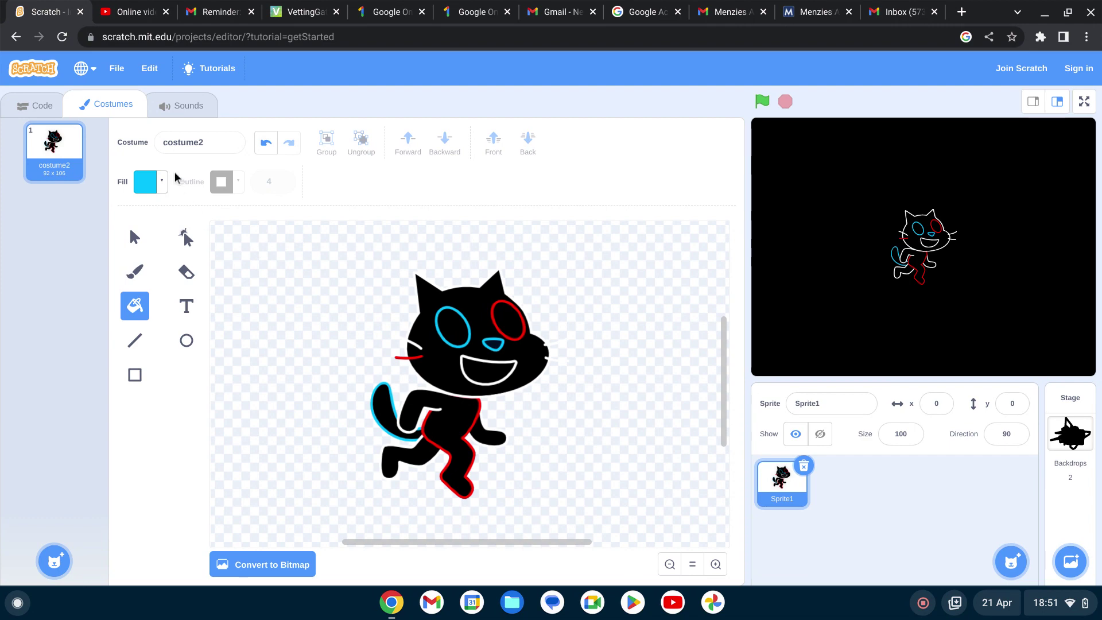
Set the fill colour to 33 and recolour the head, both arms, back leg outlines and the upper-right whisker green
left_click(150, 183)
left_click_drag(147, 266, 127, 264)
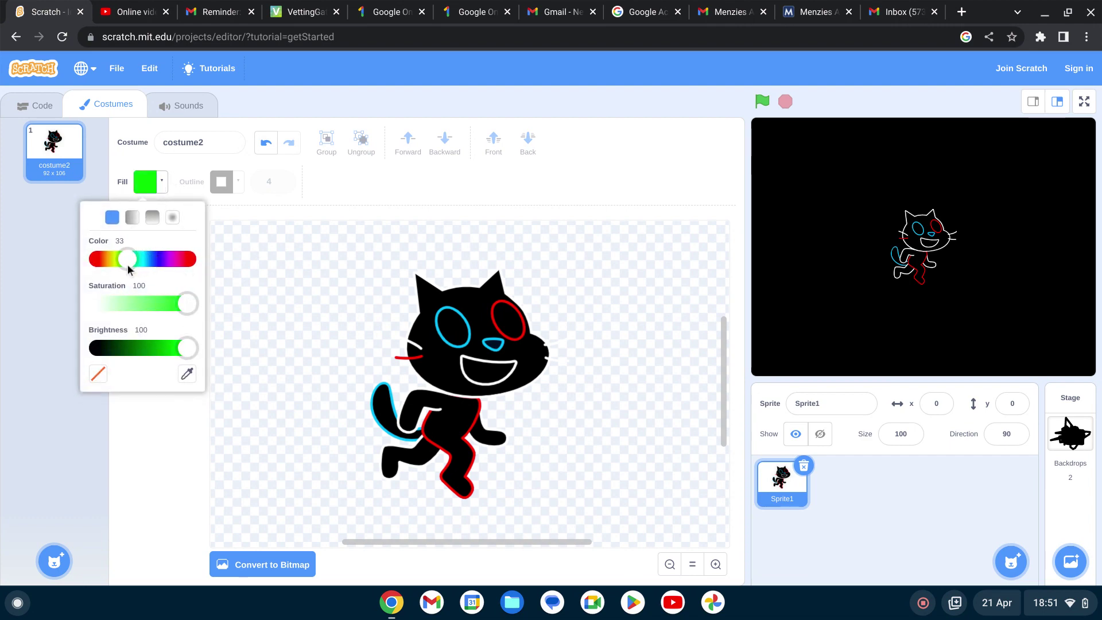
left_click(417, 294)
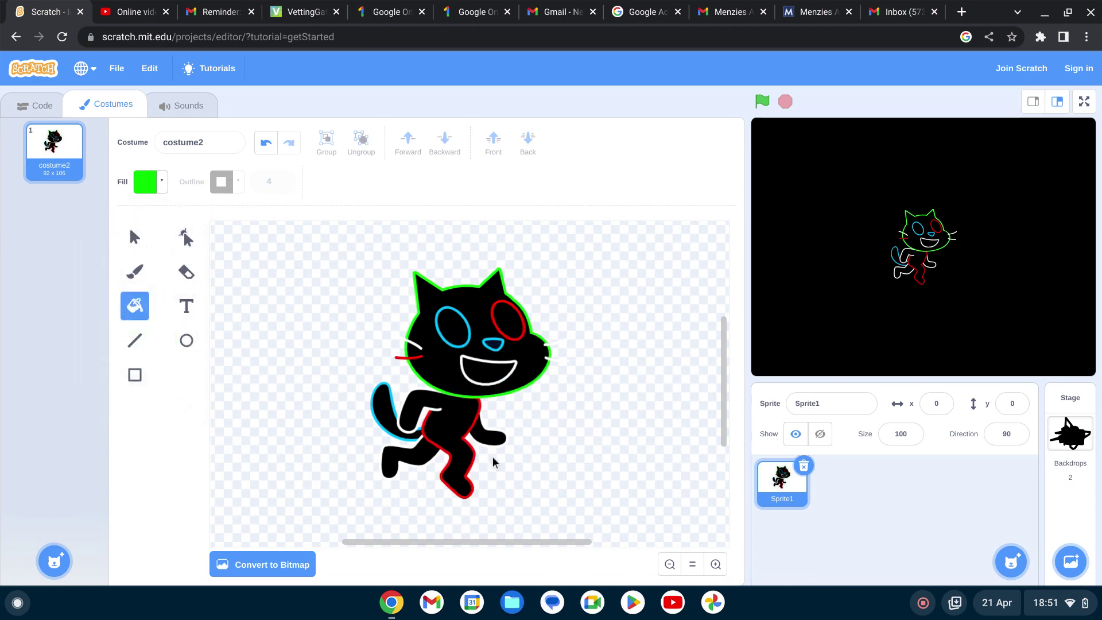
left_click(498, 450)
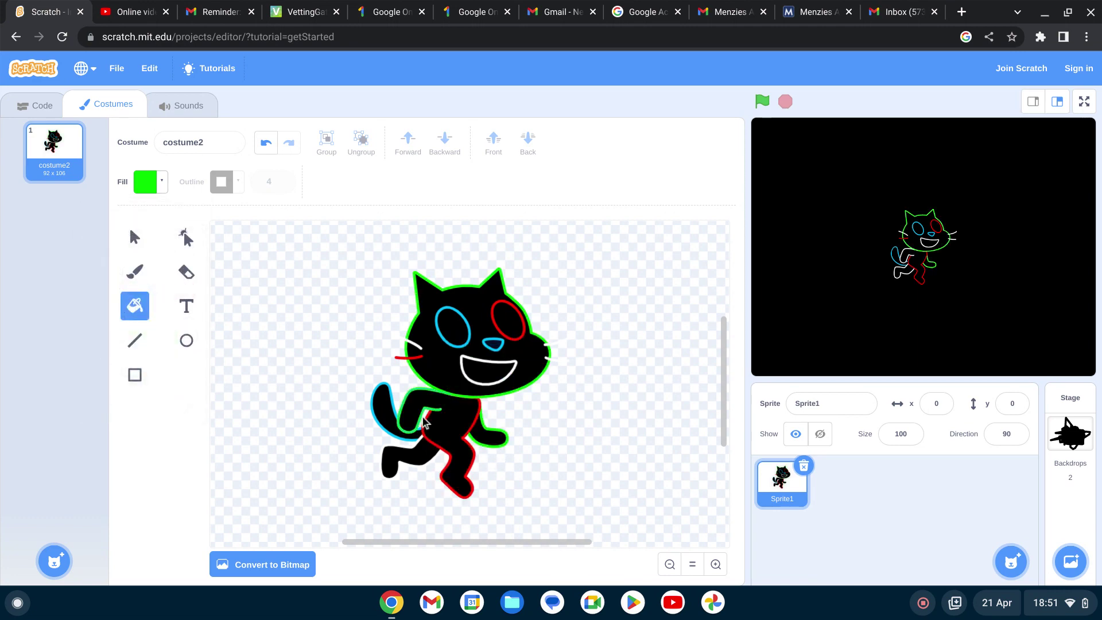
left_click(404, 459)
left_click(456, 473)
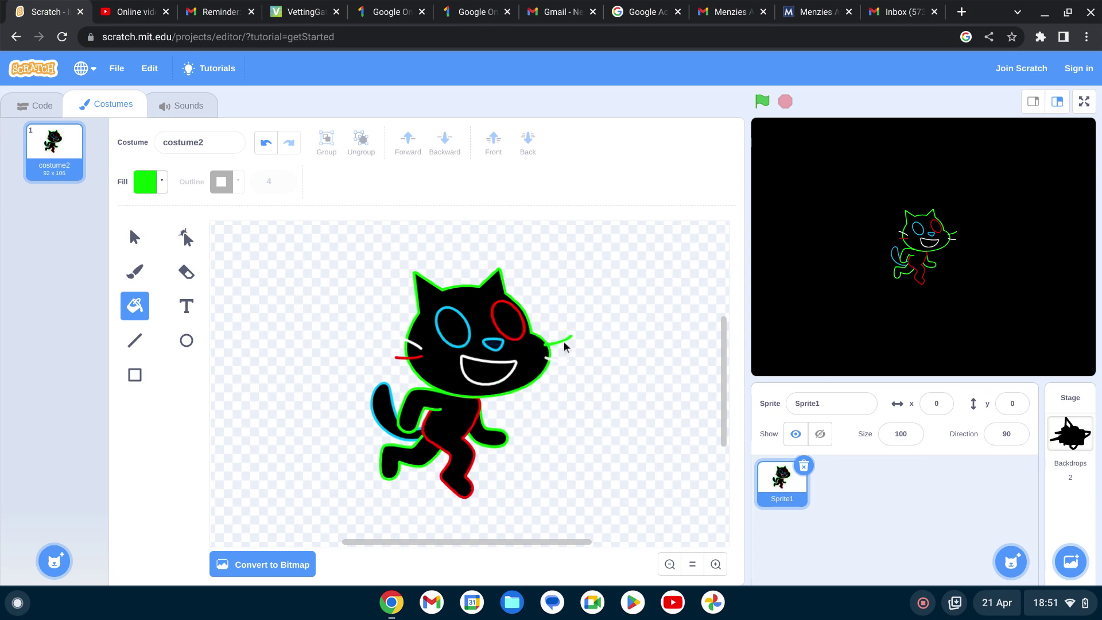
Set the fill colour to 85 and recolour the mouth outline, lower-right whisker and upper-left whisker magenta
left_click(146, 182)
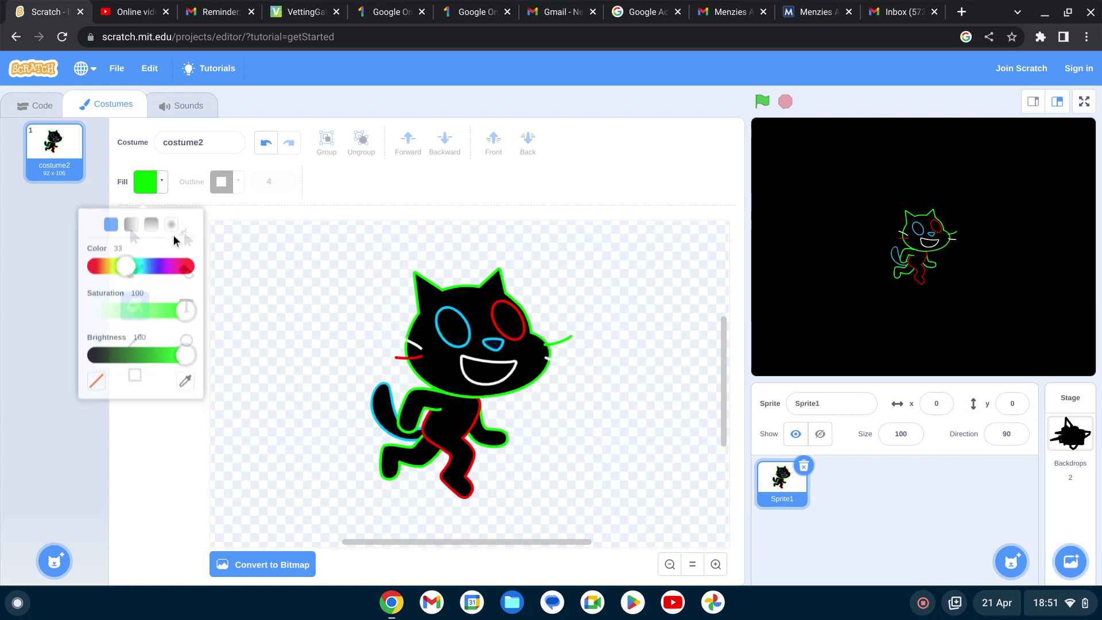
left_click_drag(128, 260, 173, 261)
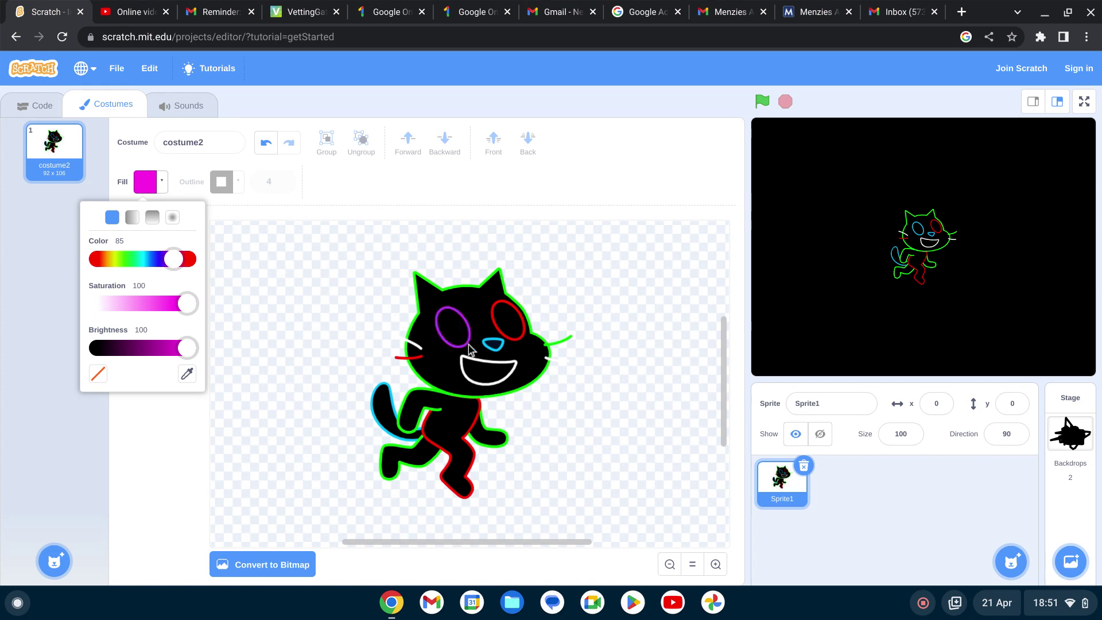
left_click(502, 368)
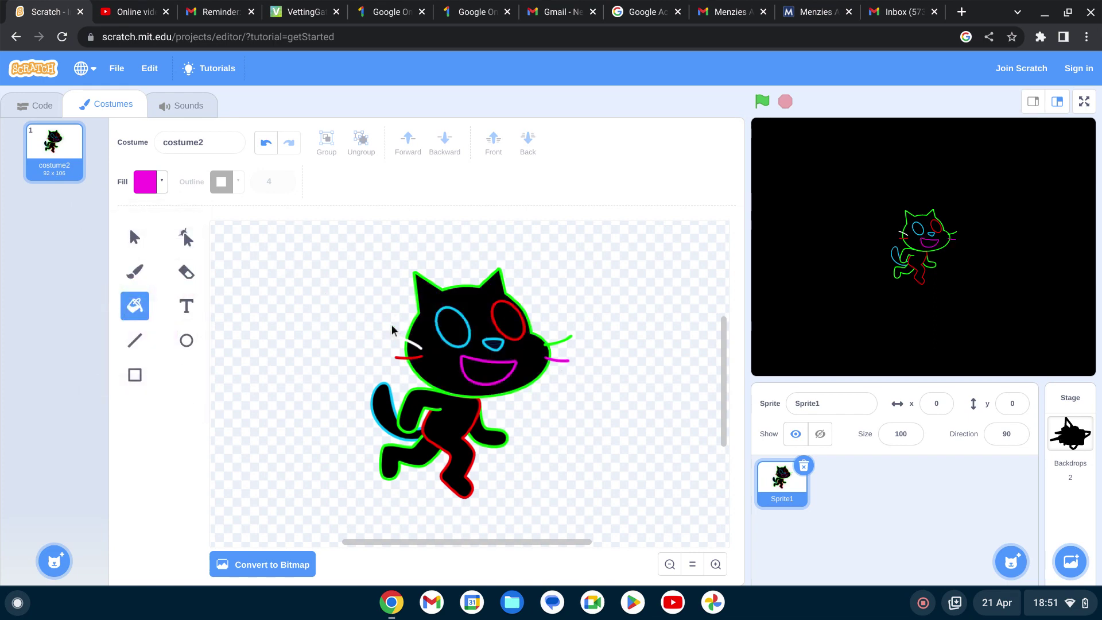
left_click(404, 342)
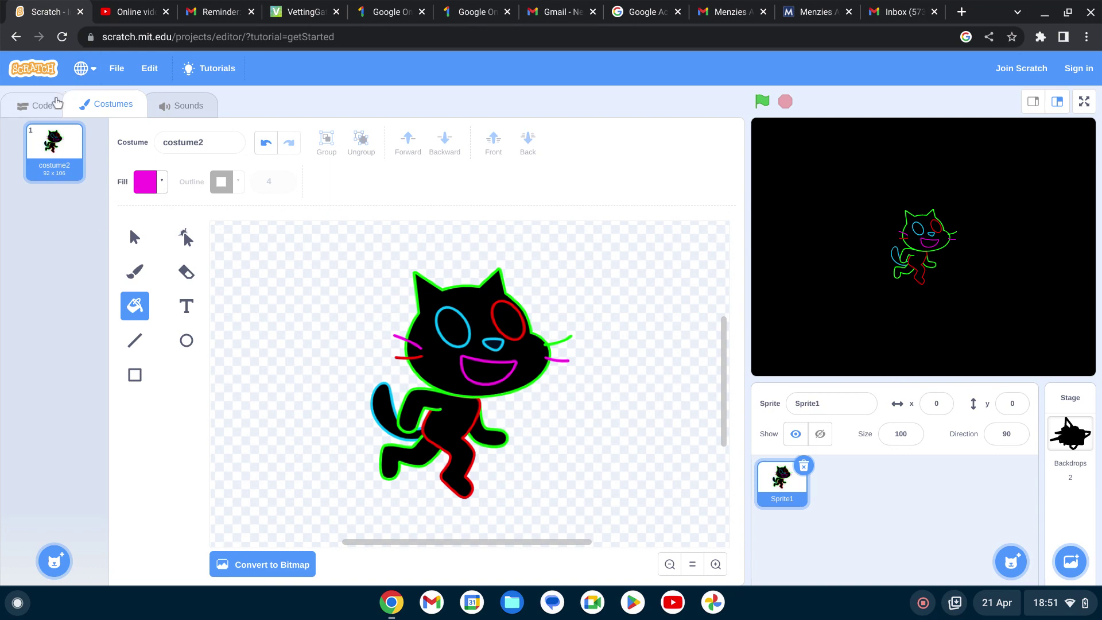
Look through the sprite's Motion, Looks, Events, Control and Sensing code blocks for ones to use in a script
left_click(37, 105)
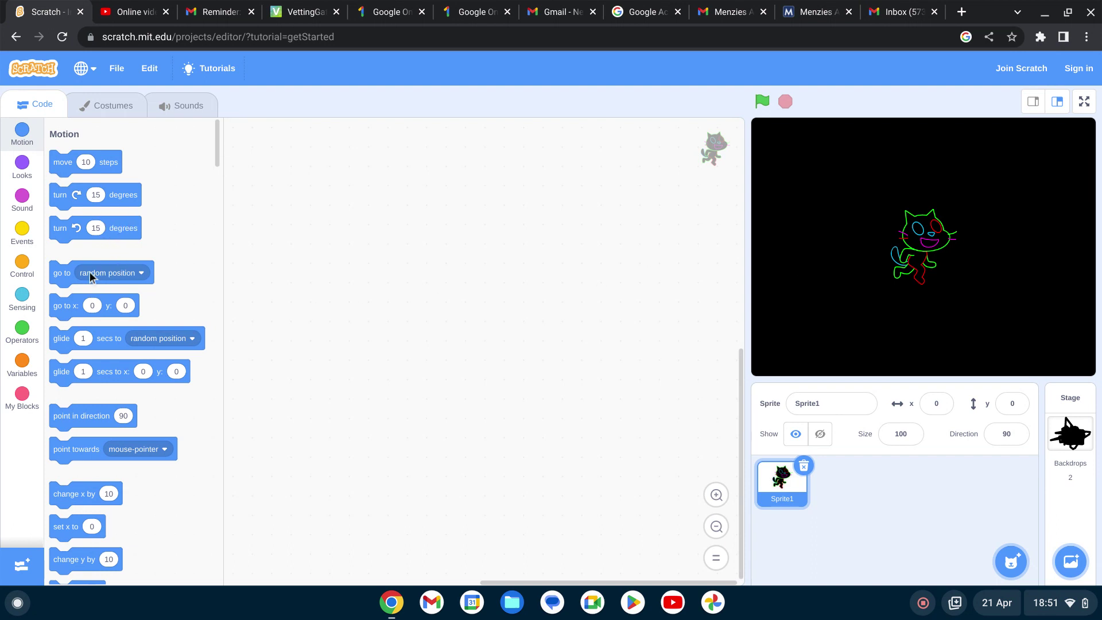
scroll(95, 290, "down", 1)
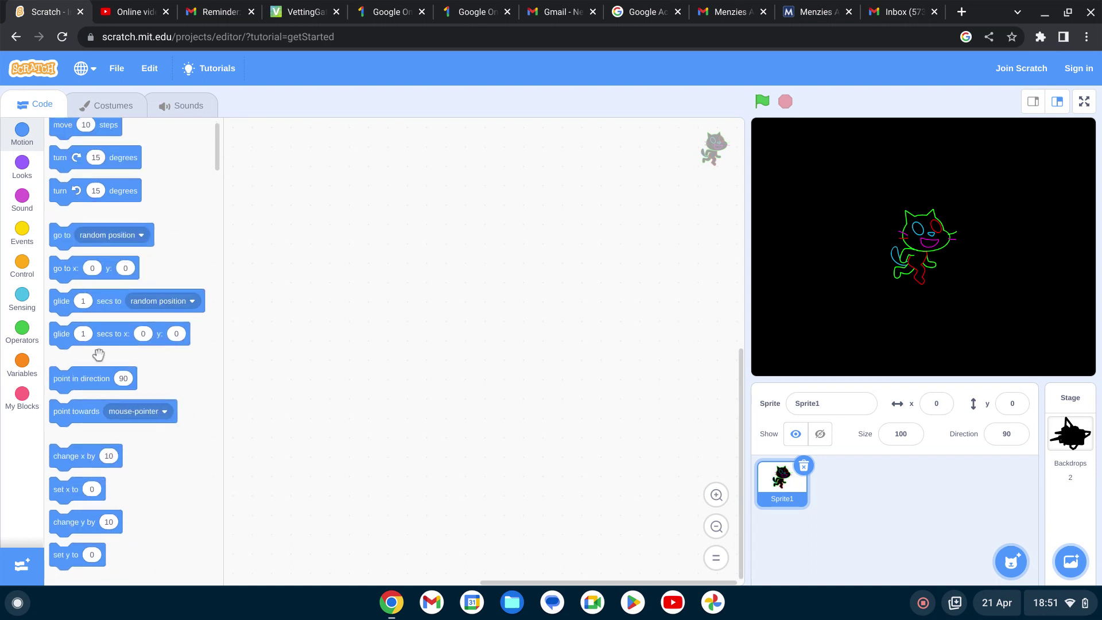
scroll(105, 388, "down", 6)
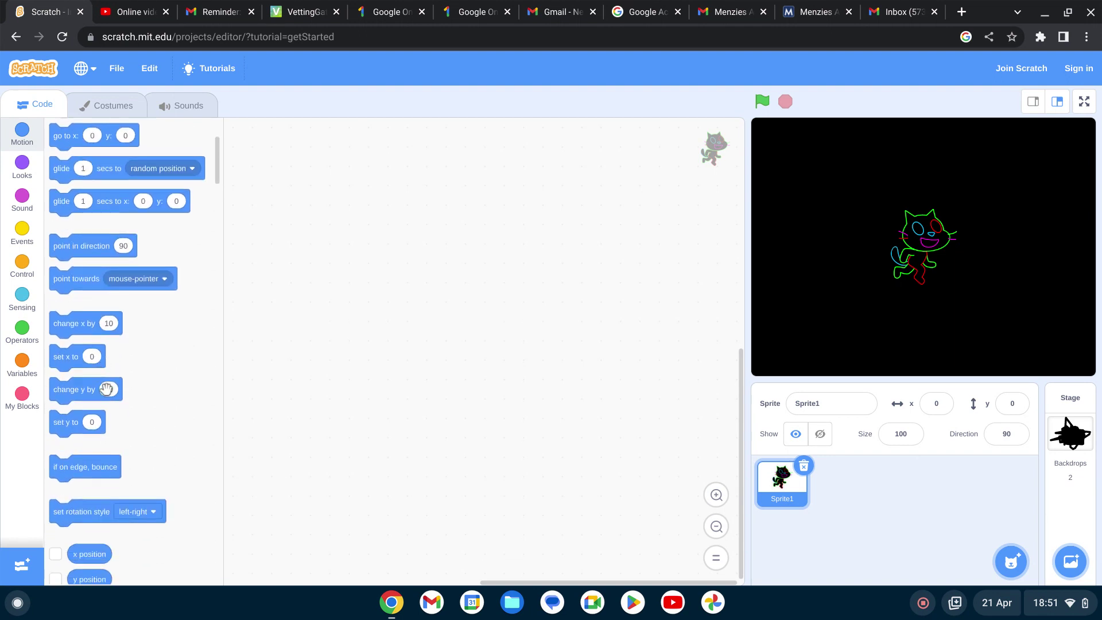
scroll(105, 389, "down", 4)
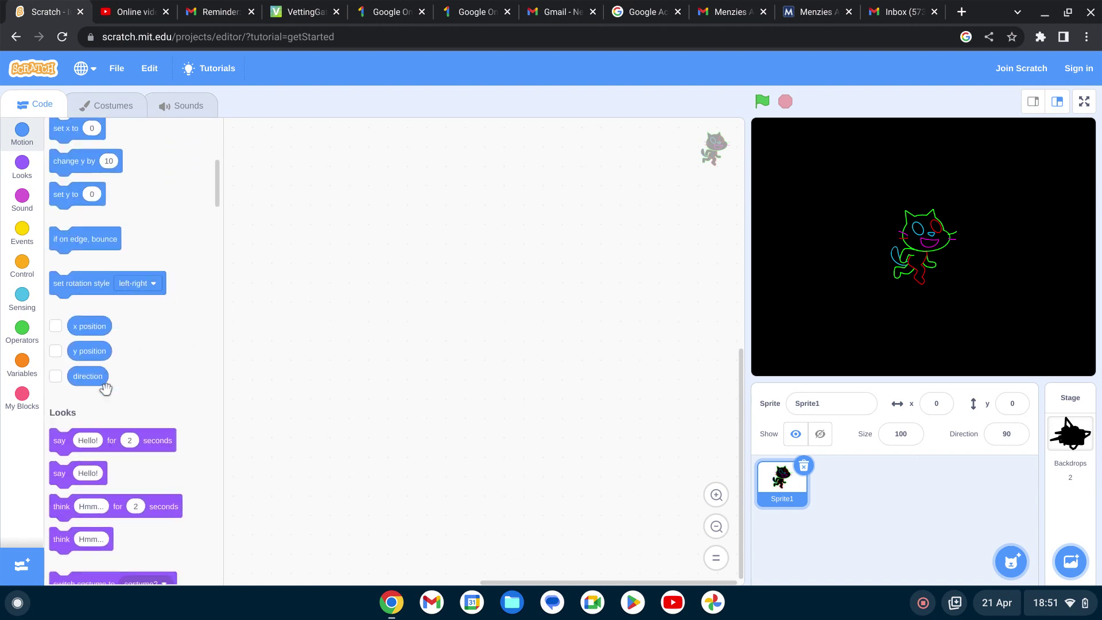
scroll(74, 252, "down", 1)
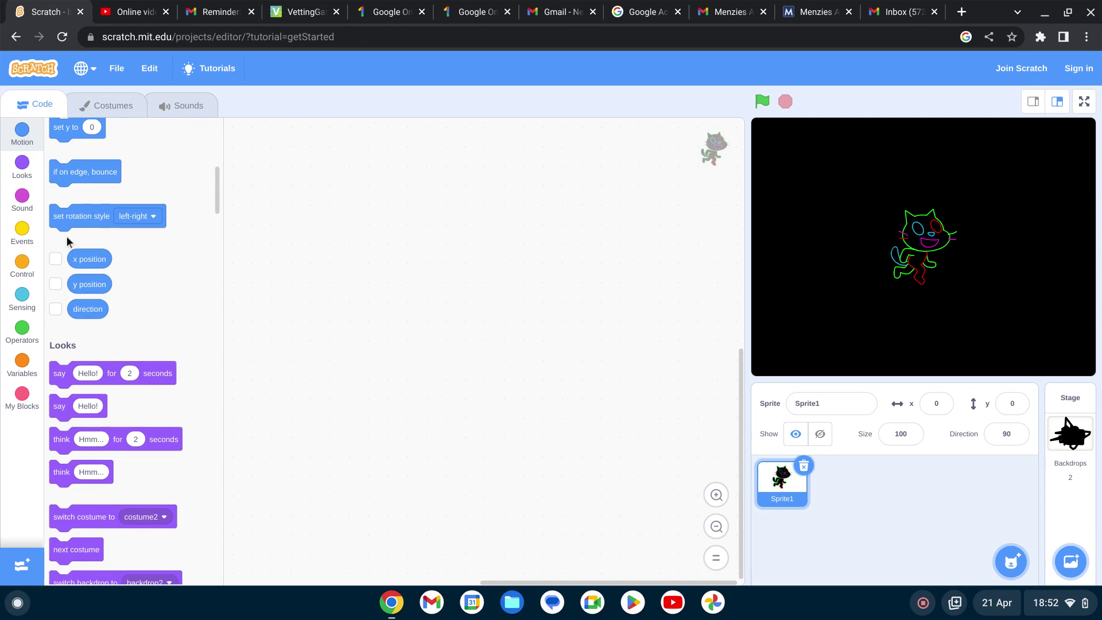
left_click(31, 302)
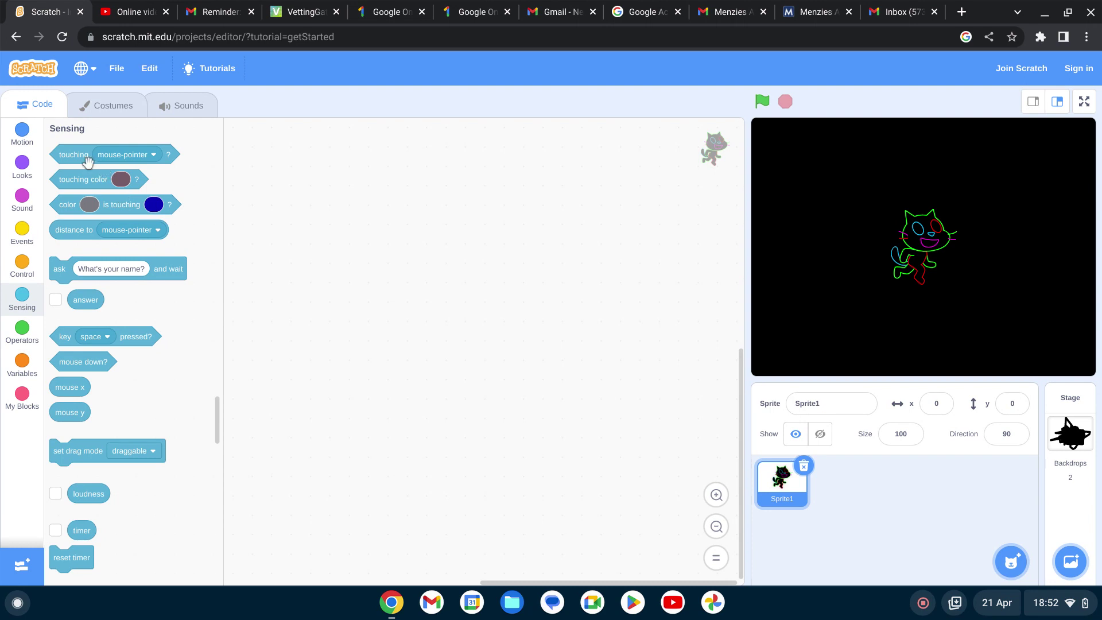
scroll(98, 262, "up", 7)
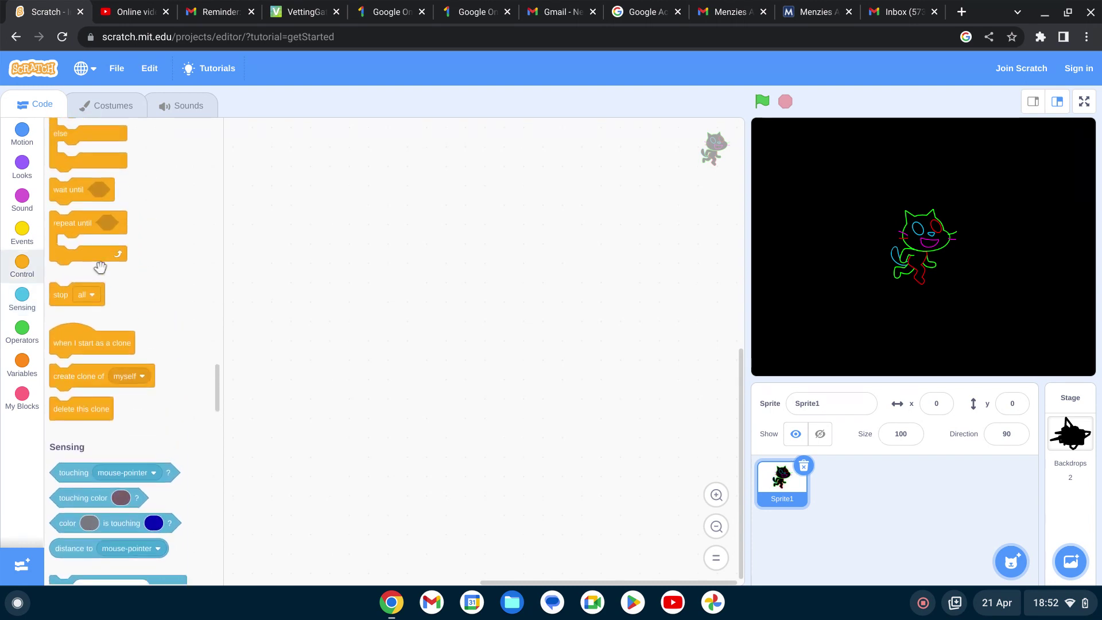
scroll(99, 266, "up", 2)
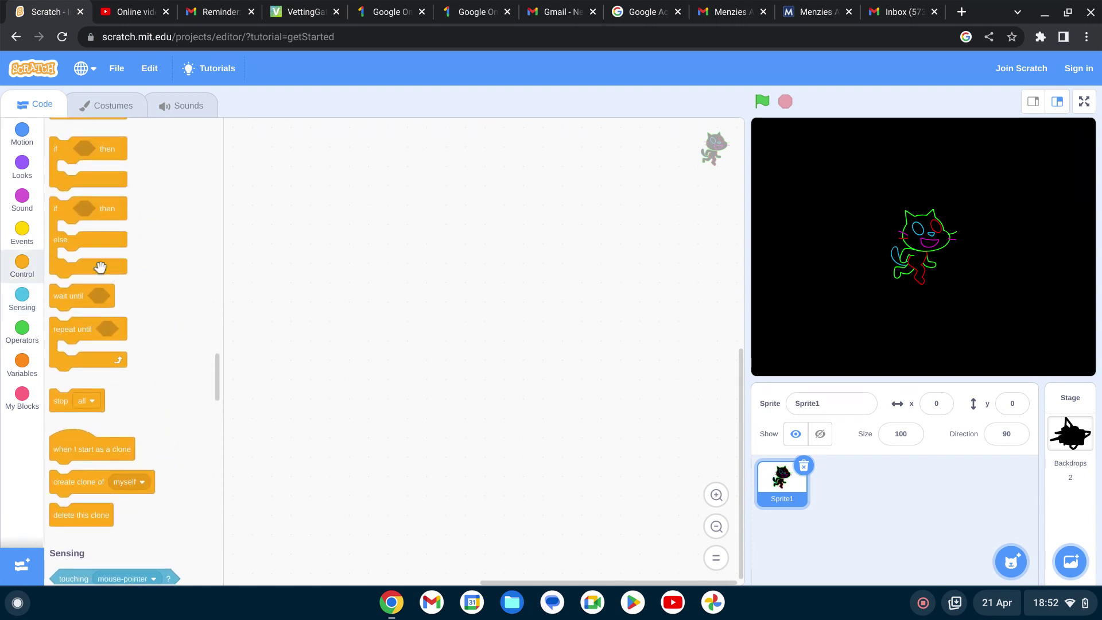
scroll(100, 266, "up", 1)
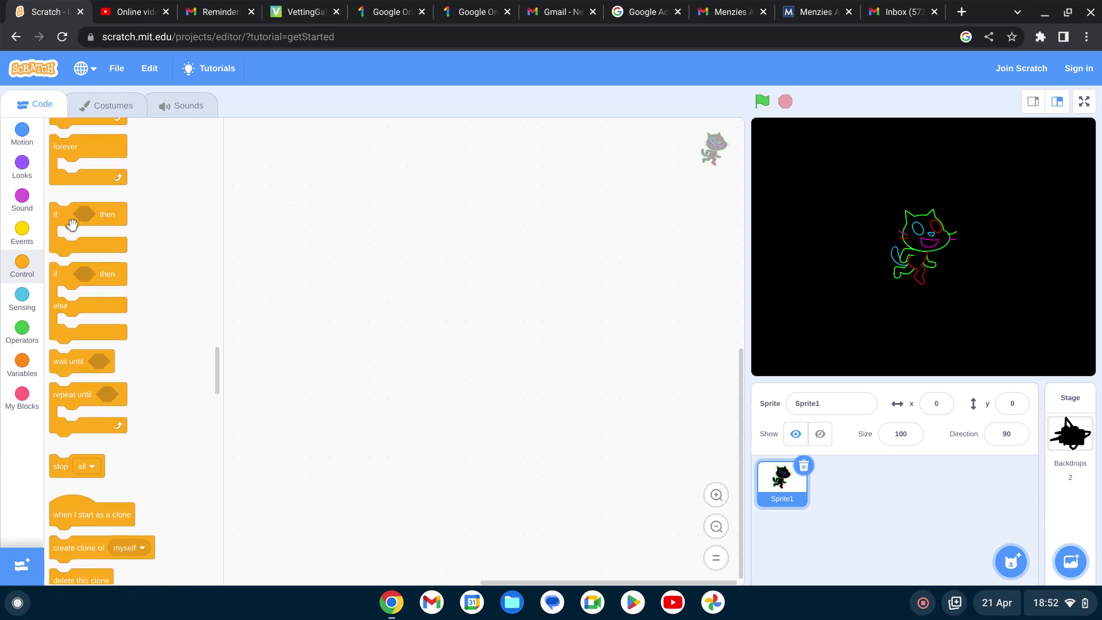
scroll(86, 230, "up", 4)
scroll(86, 229, "up", 12)
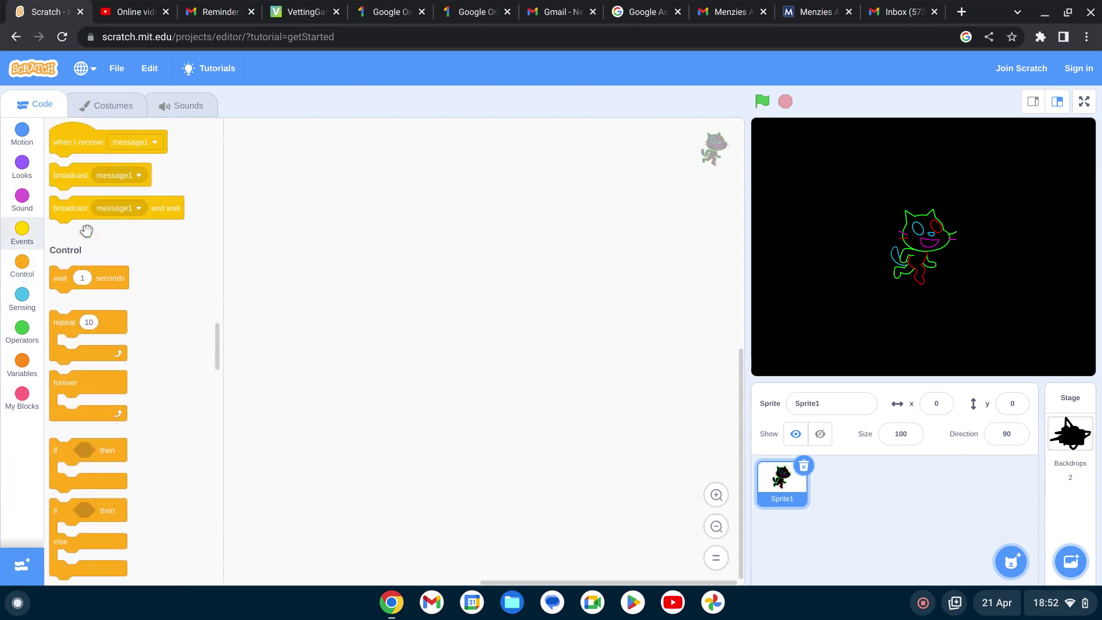
scroll(86, 230, "down", 1)
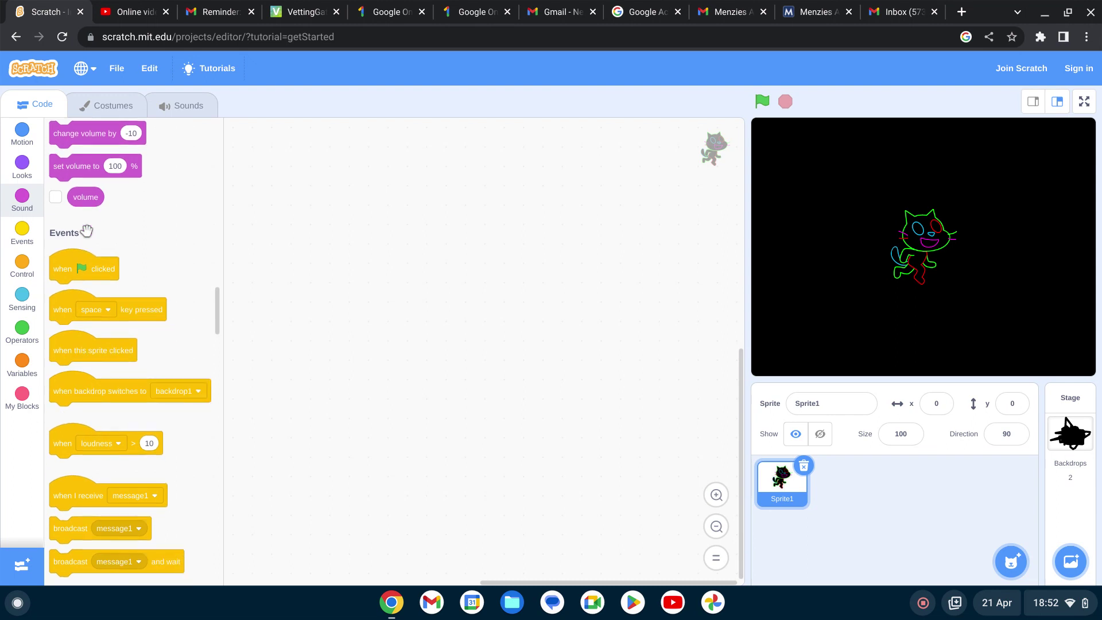
scroll(105, 274, "down", 1)
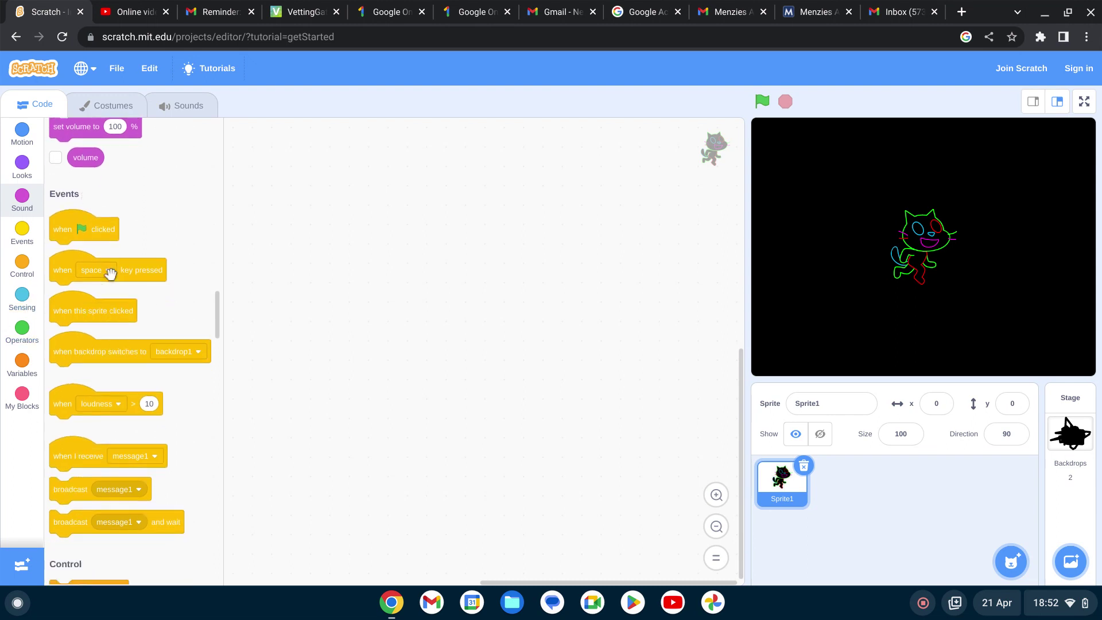
left_click(23, 310)
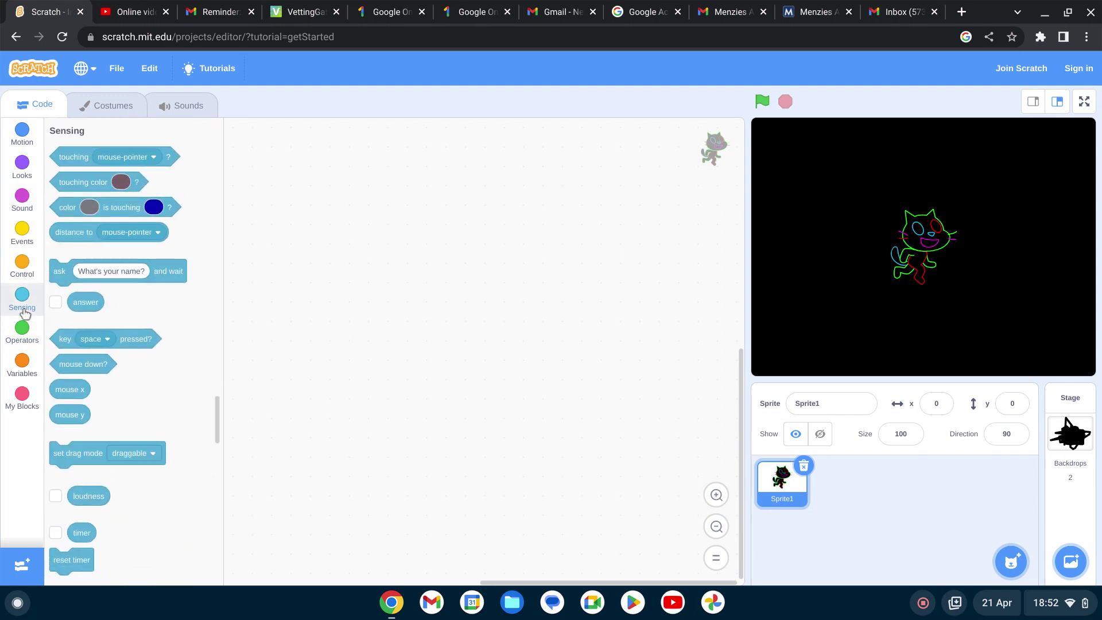
scroll(101, 291, "down", 1)
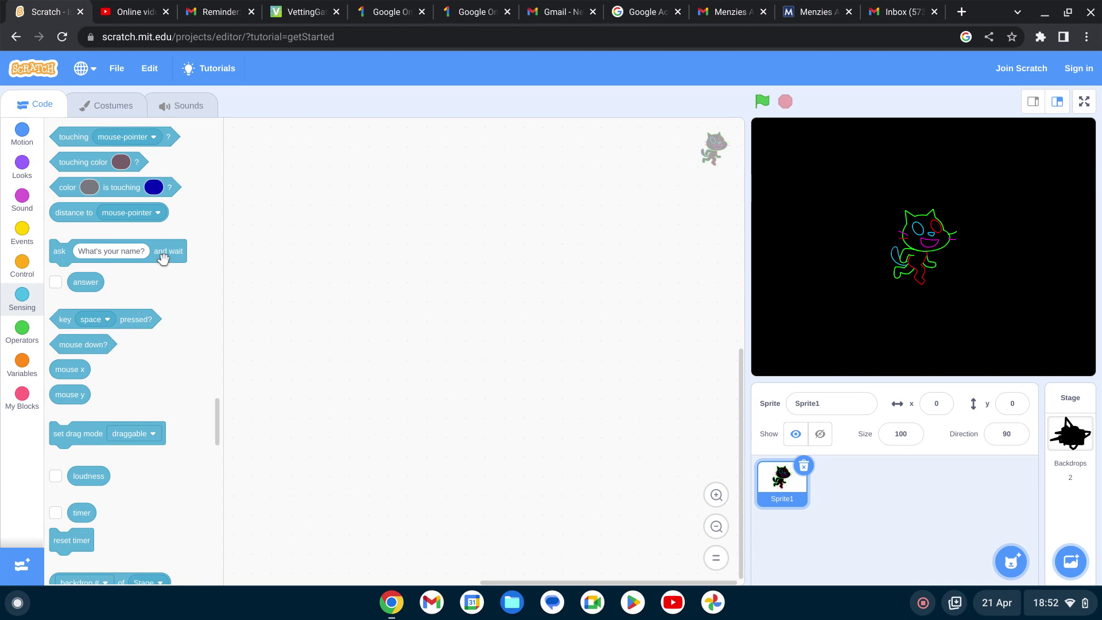
left_click_drag(92, 282, 388, 248)
scroll(118, 276, "up", 5)
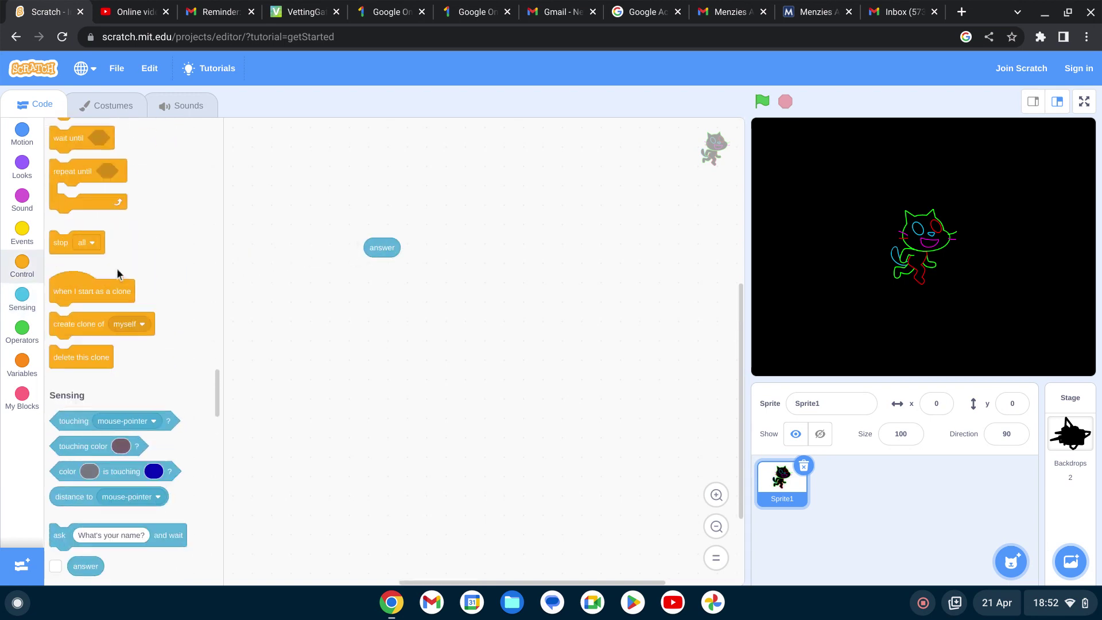
scroll(105, 305, "up", 6)
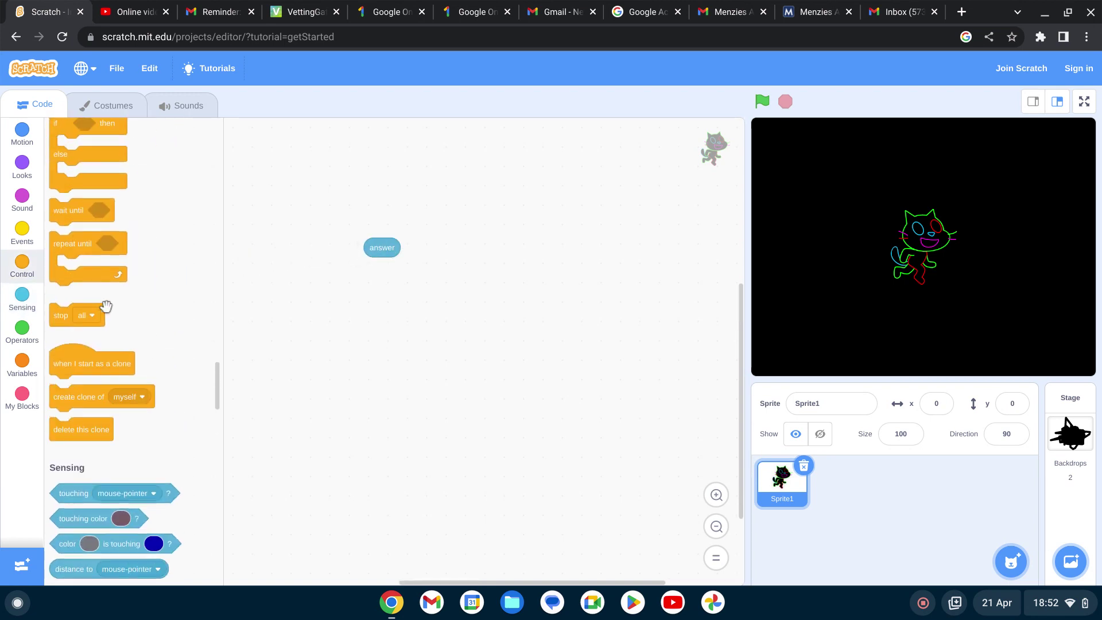
scroll(105, 306, "up", 3)
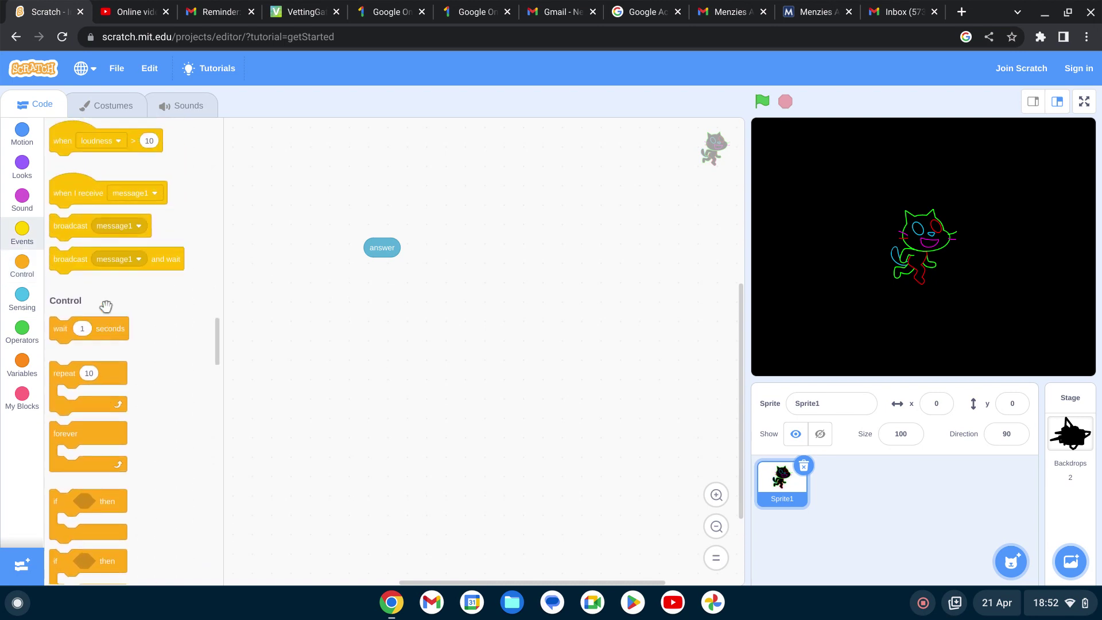
left_click(32, 279)
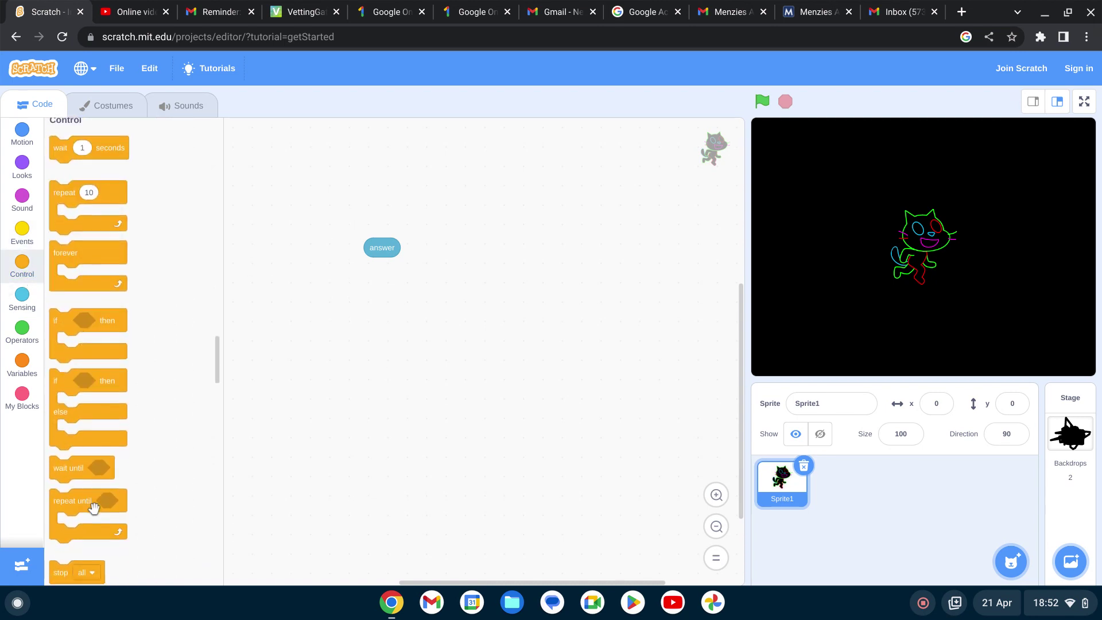
left_click_drag(89, 504, 5, 424)
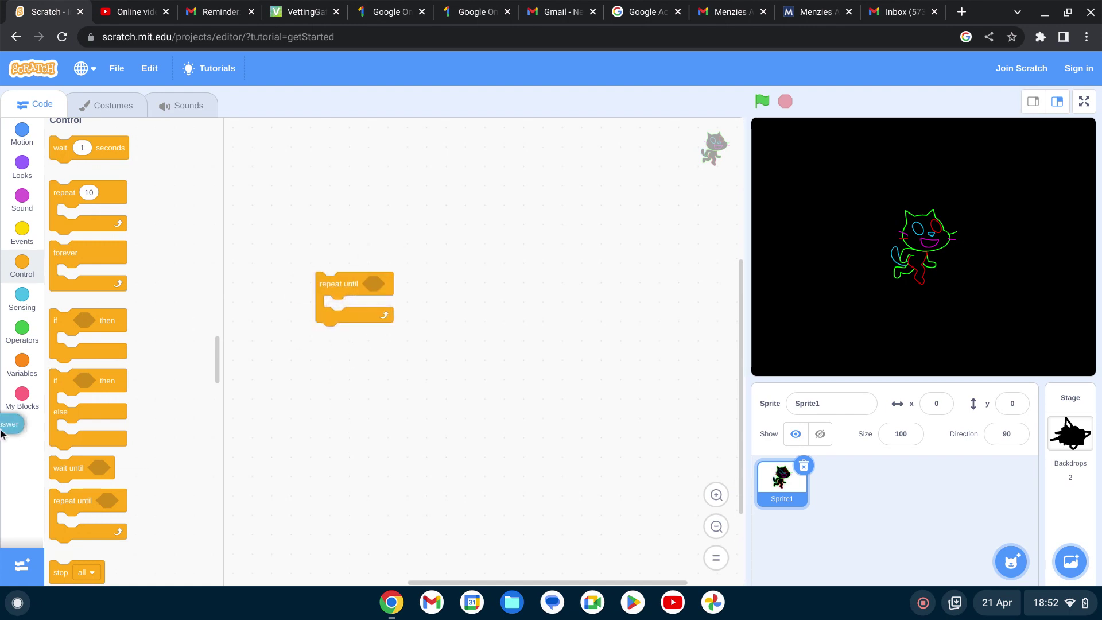
scroll(179, 335, "down", 3)
scroll(172, 338, "down", 6)
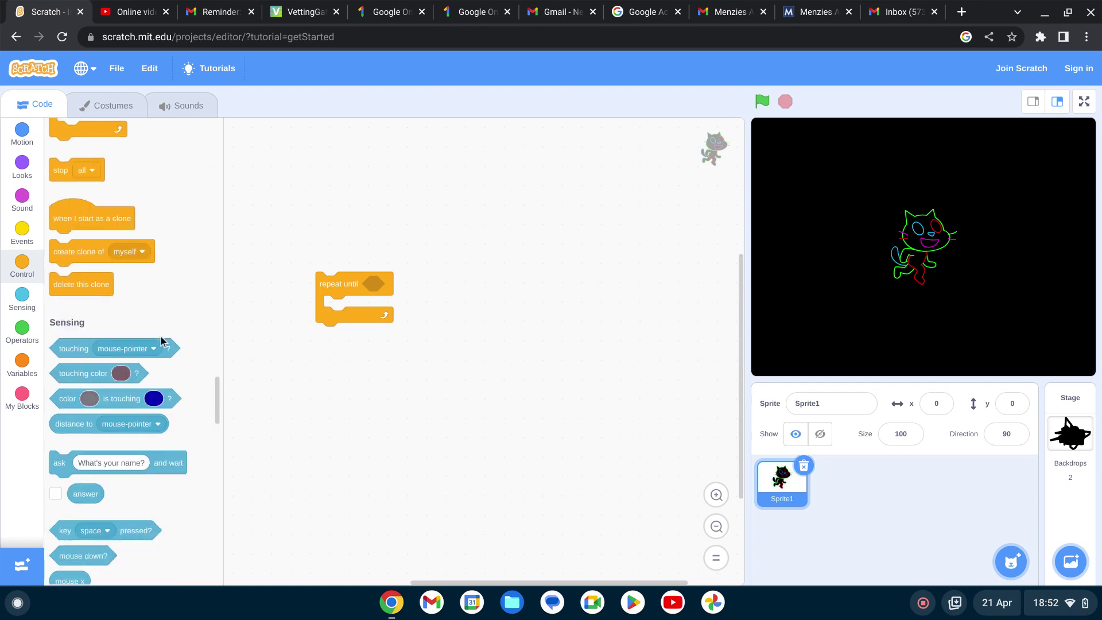
left_click_drag(86, 276, 132, 282)
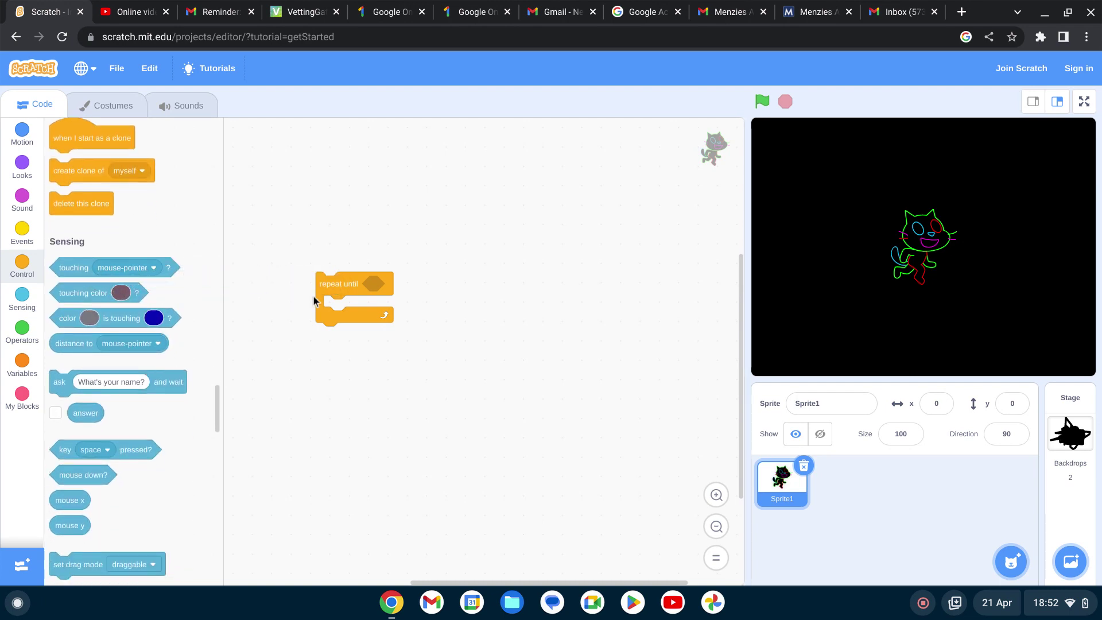
left_click_drag(325, 300, 182, 322)
Build a script for the cat sprite with a "wait until" block under a "when this sprite clicked" block
scroll(184, 327, "up", 3)
scroll(172, 325, "up", 1)
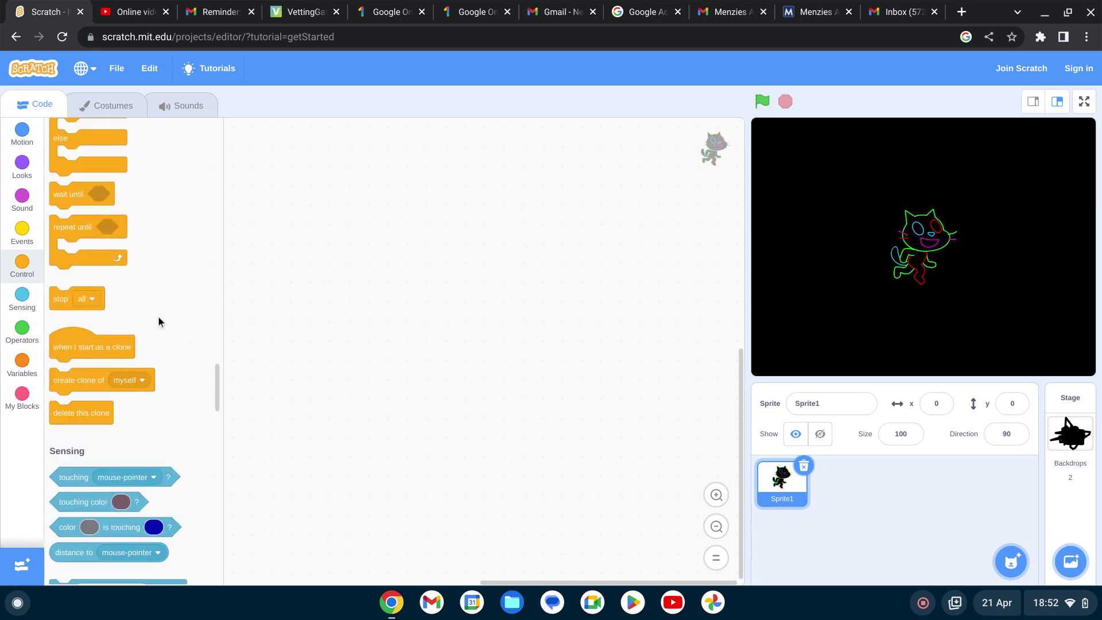
scroll(88, 220, "up", 2)
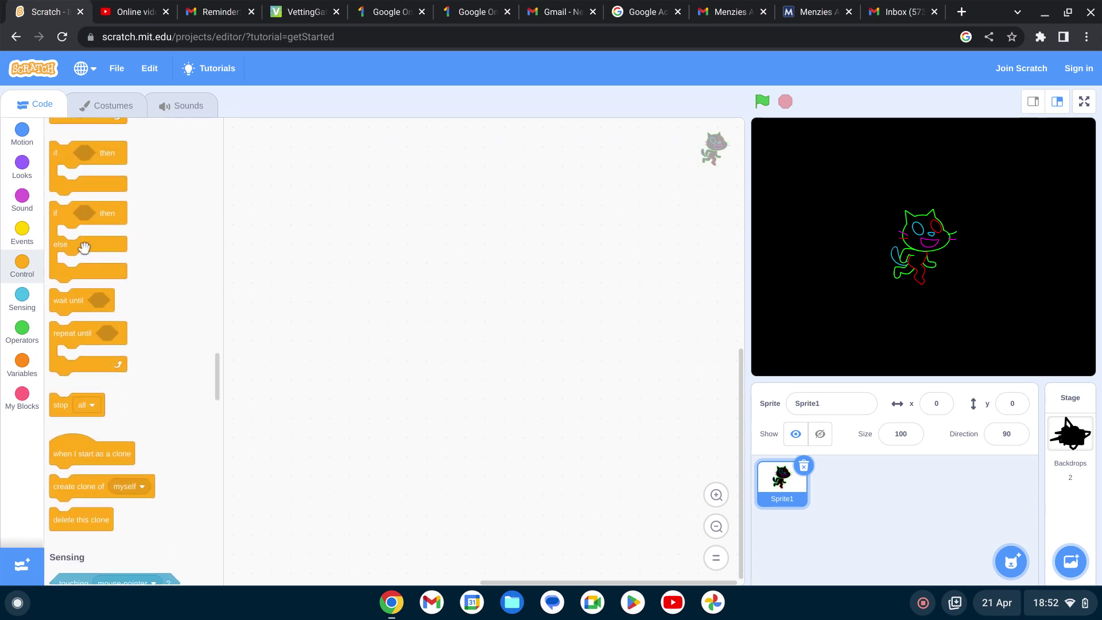
left_click_drag(67, 300, 409, 341)
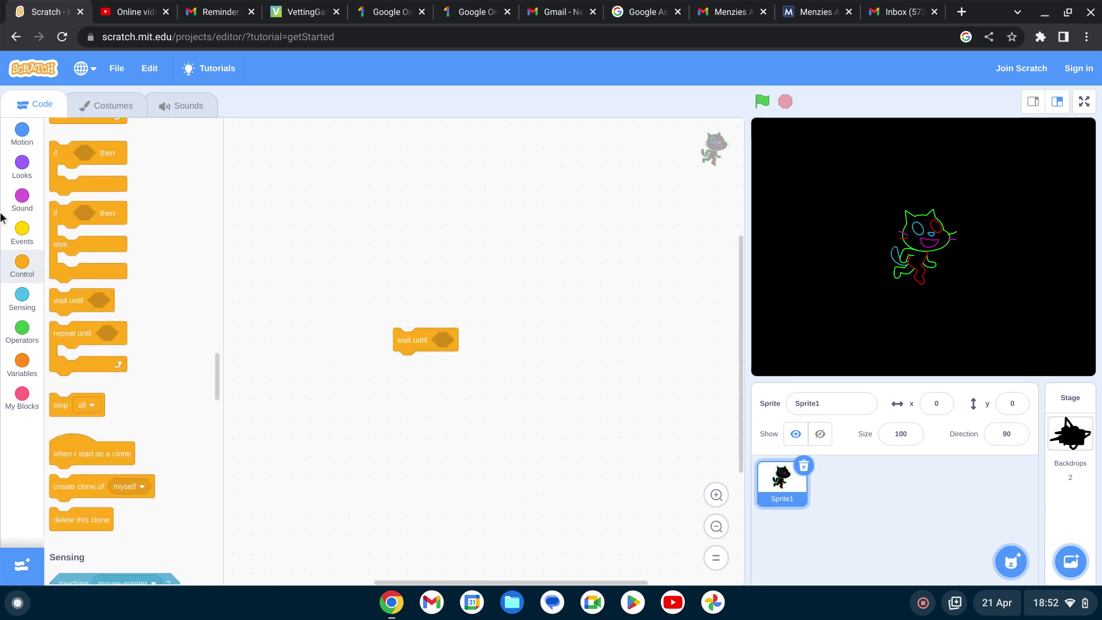
left_click(23, 234)
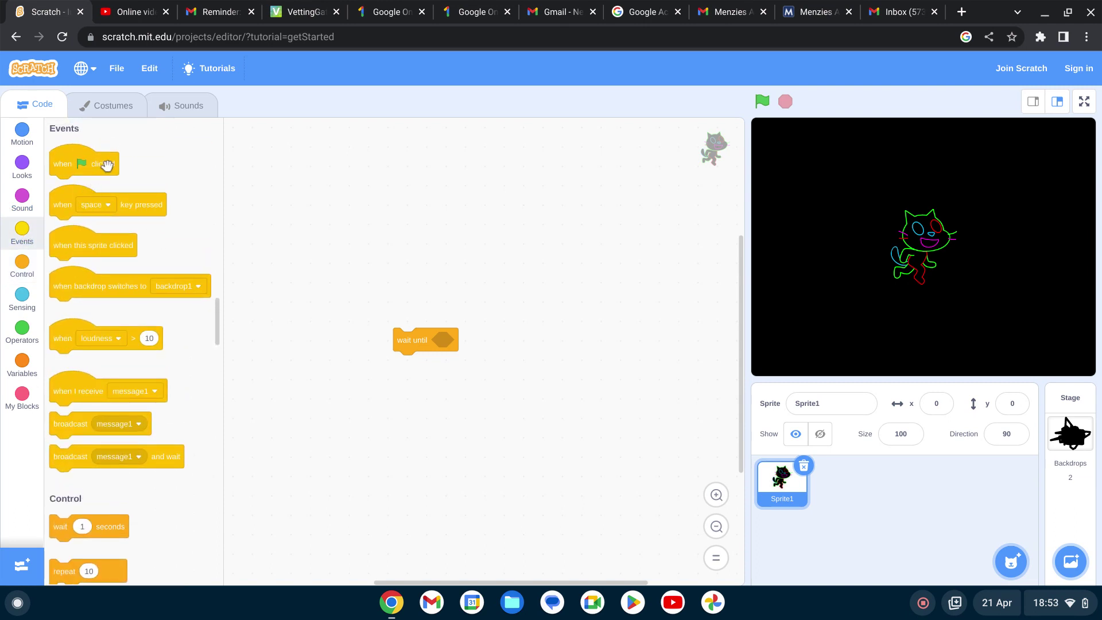
left_click_drag(99, 246, 425, 319)
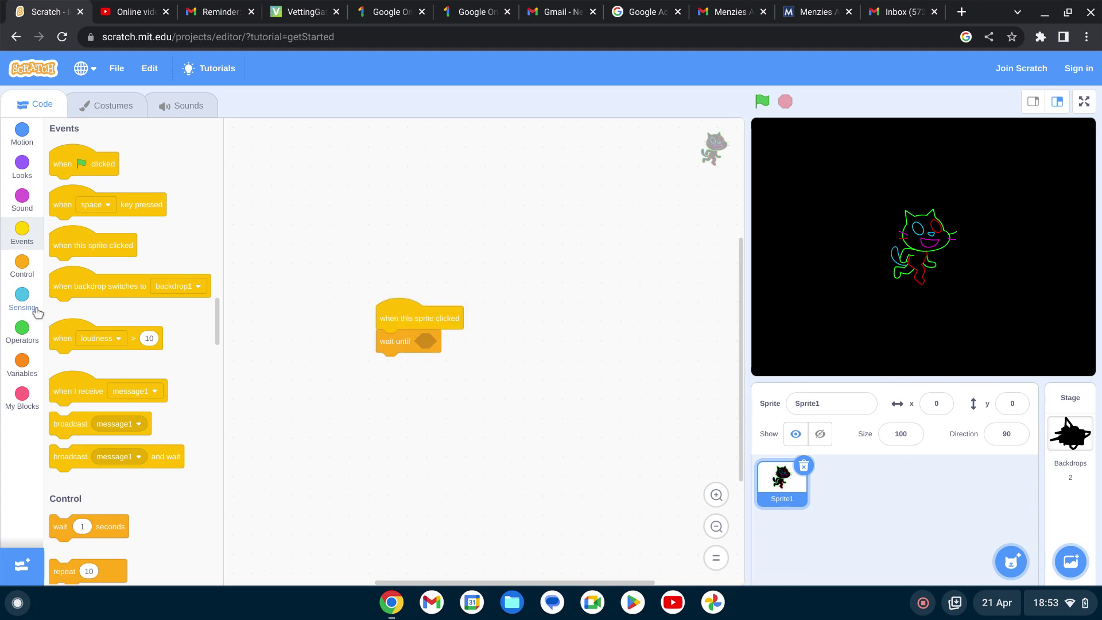
Fill the "wait until" condition with a "touching" block set to mouse-pointer
left_click(22, 298)
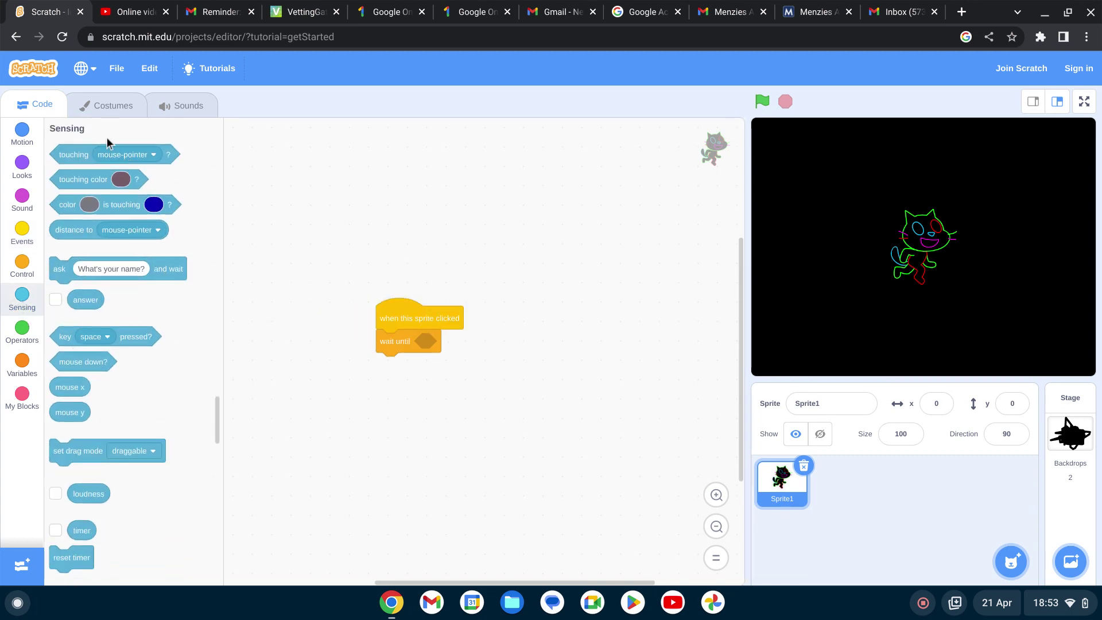
left_click_drag(83, 155, 431, 344)
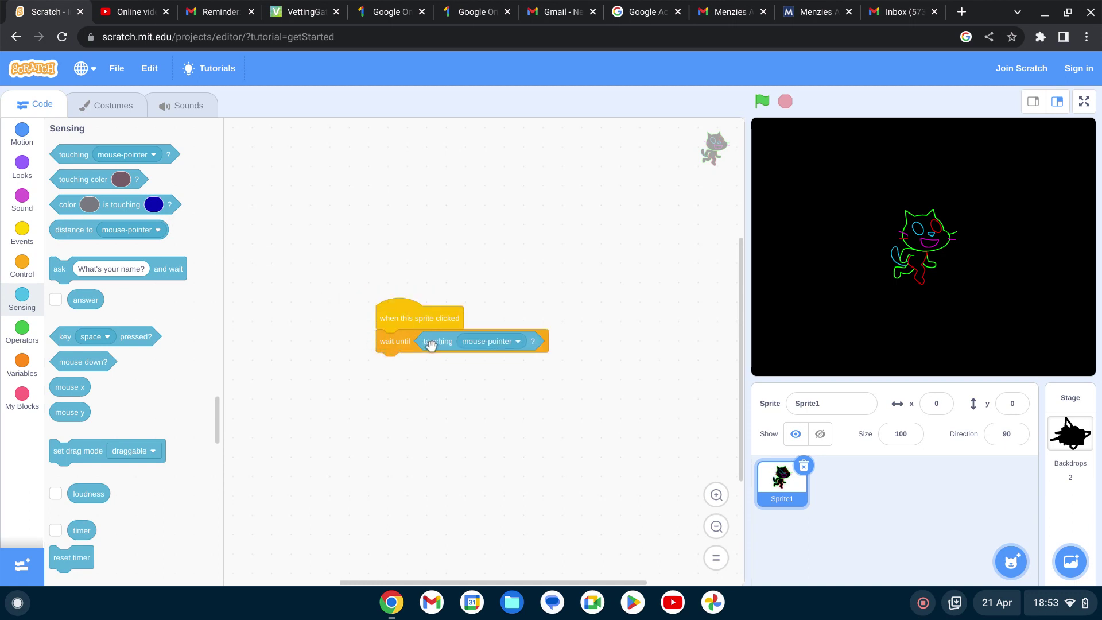
left_click(518, 342)
left_click(490, 381)
Attach an "ask and wait" block with the text Stonktastic below the "wait until" block and test-run the project
left_click_drag(164, 276, 469, 380)
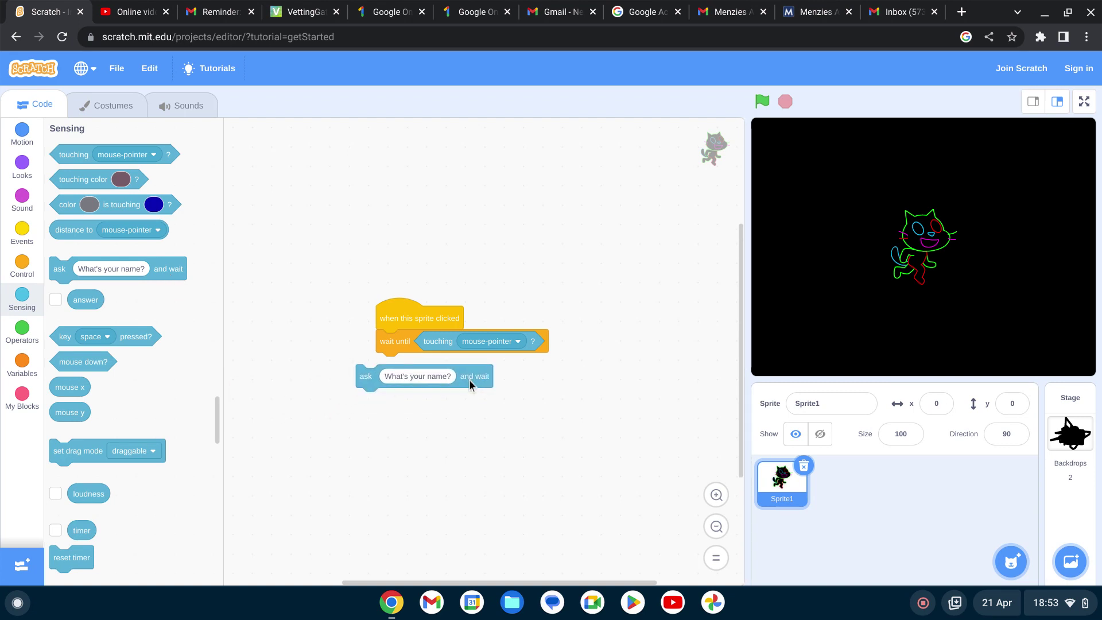
left_click(469, 365)
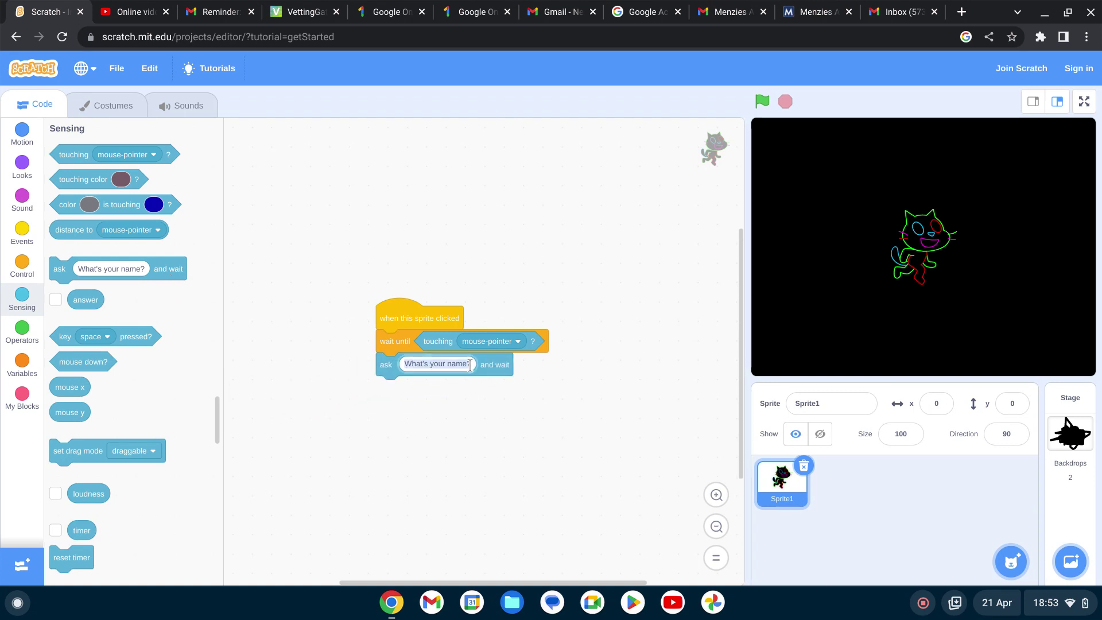
type("St")
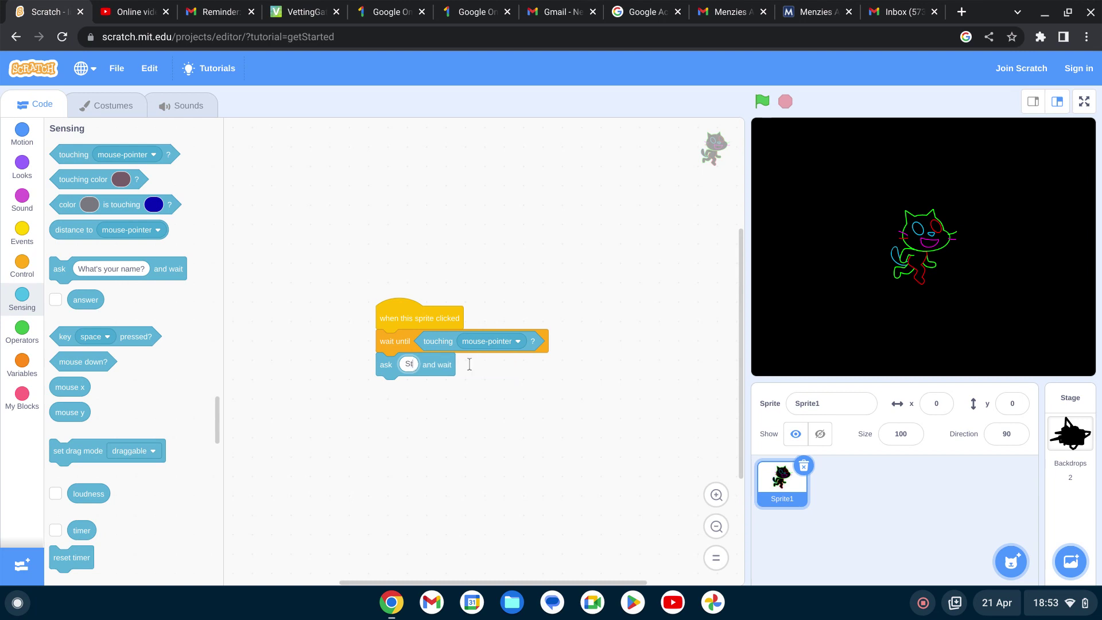
type("onktas")
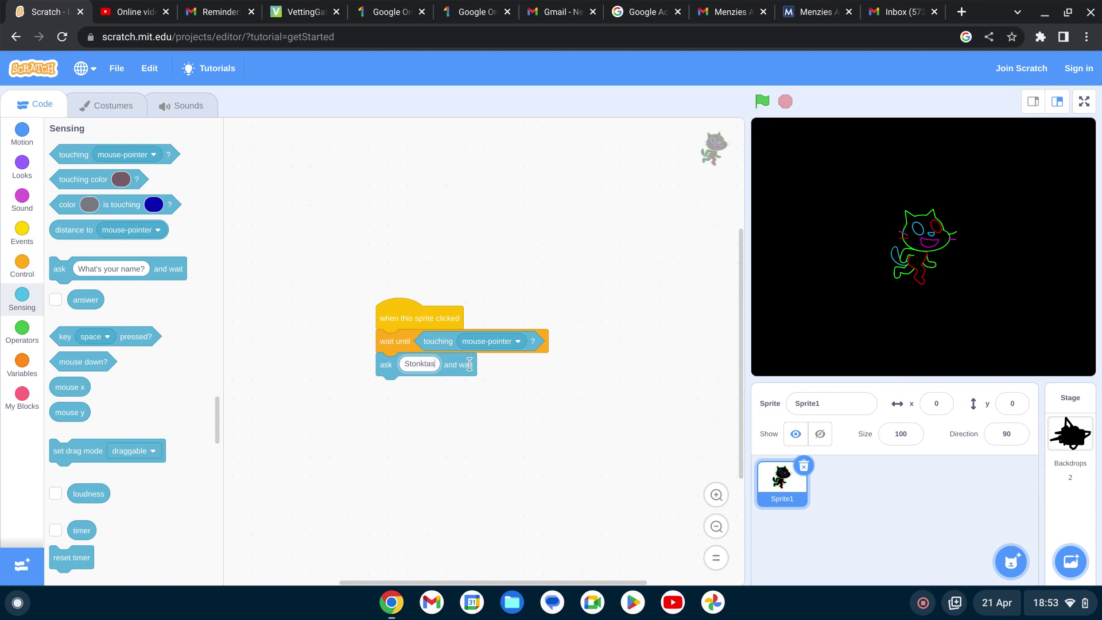
type("tic")
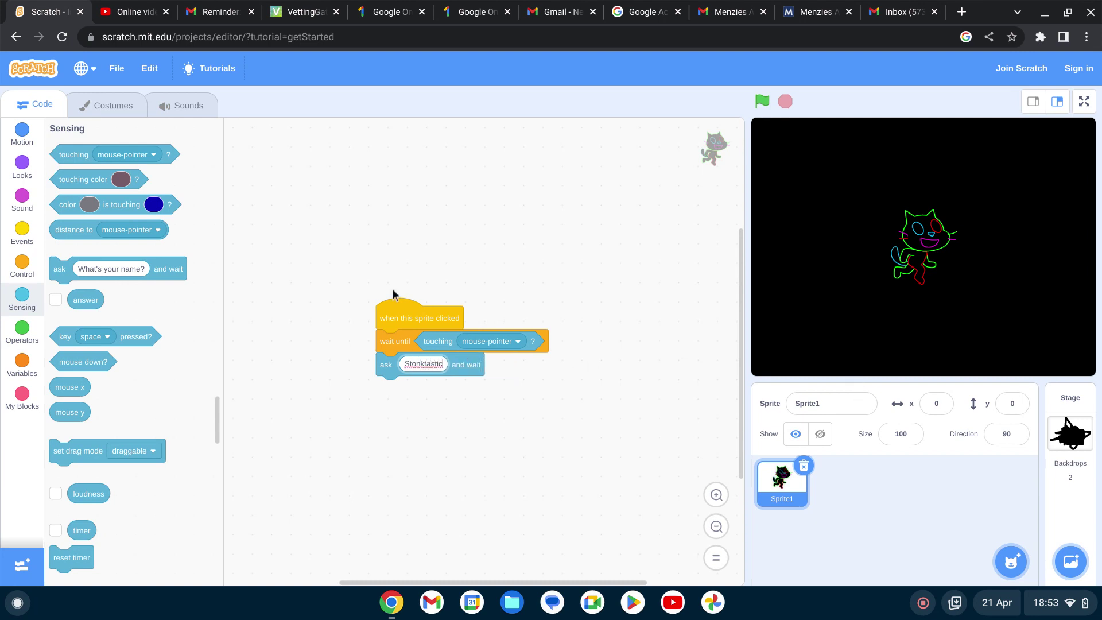
left_click(398, 314)
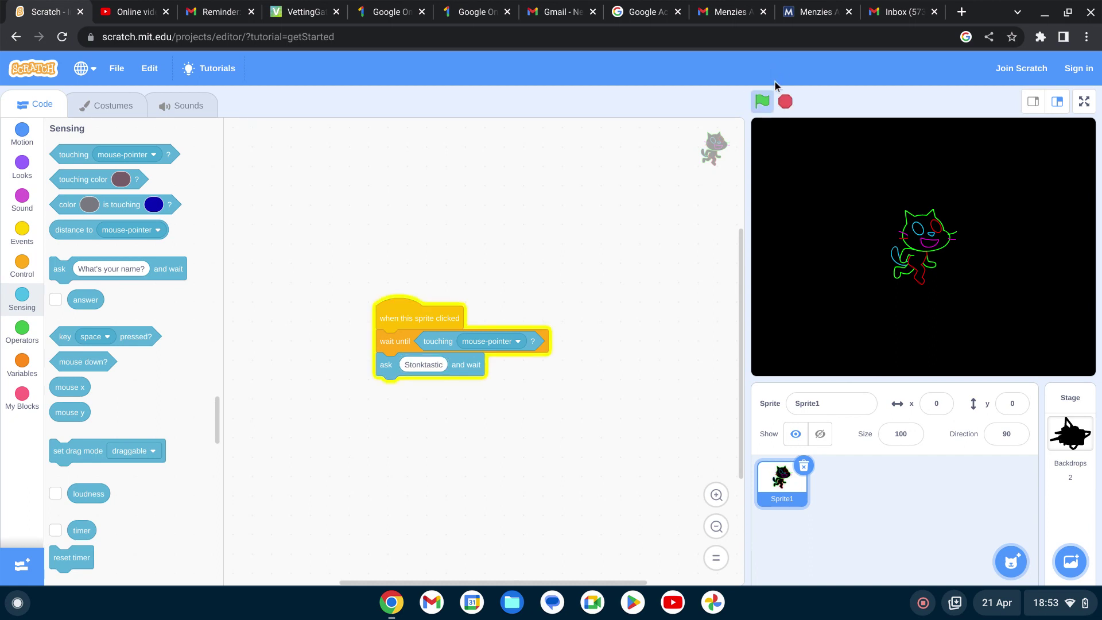
left_click(761, 102)
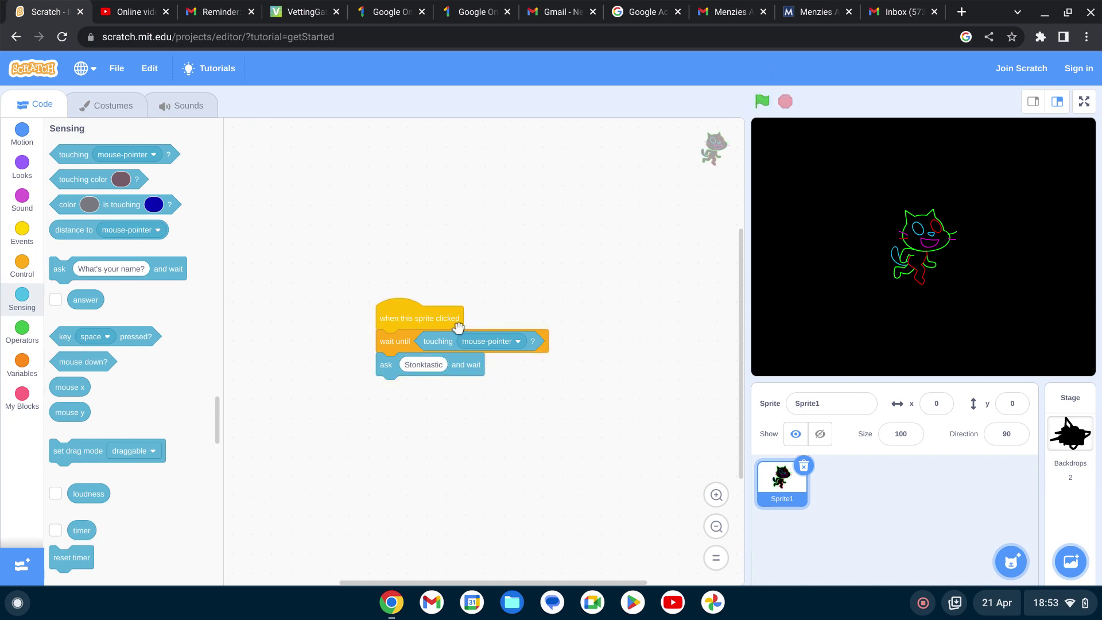
Replace the script's "when this sprite clicked" block with a "when green flag clicked" block and test-run the project
scroll(456, 332, "right", 3)
scroll(516, 332, "left", 5)
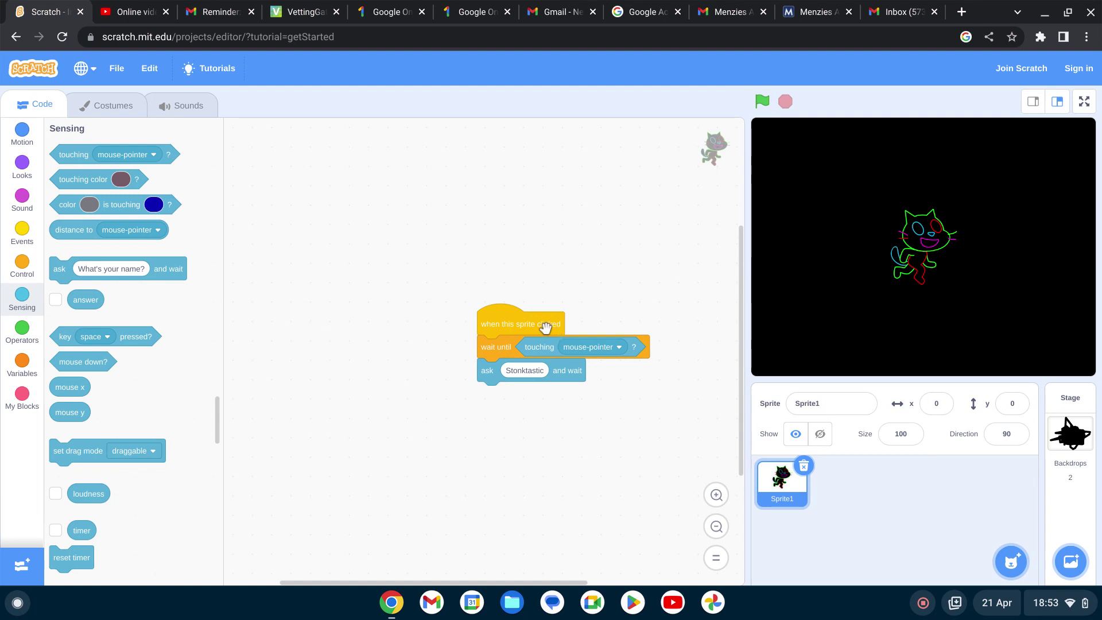
left_click_drag(508, 338, 501, 388)
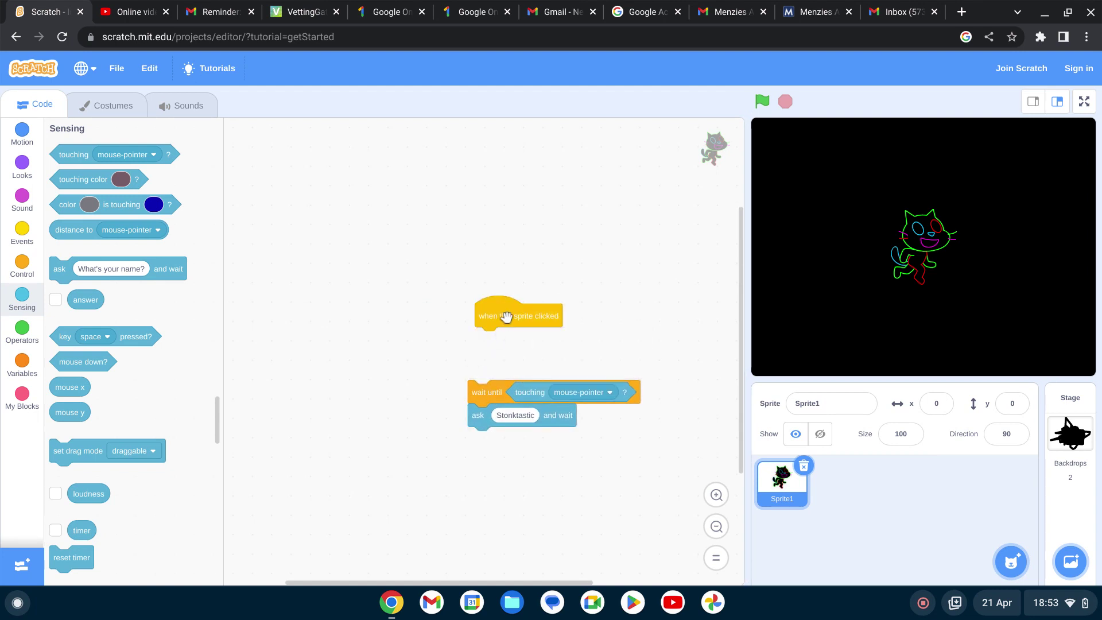
left_click_drag(505, 315, 128, 394)
left_click(22, 232)
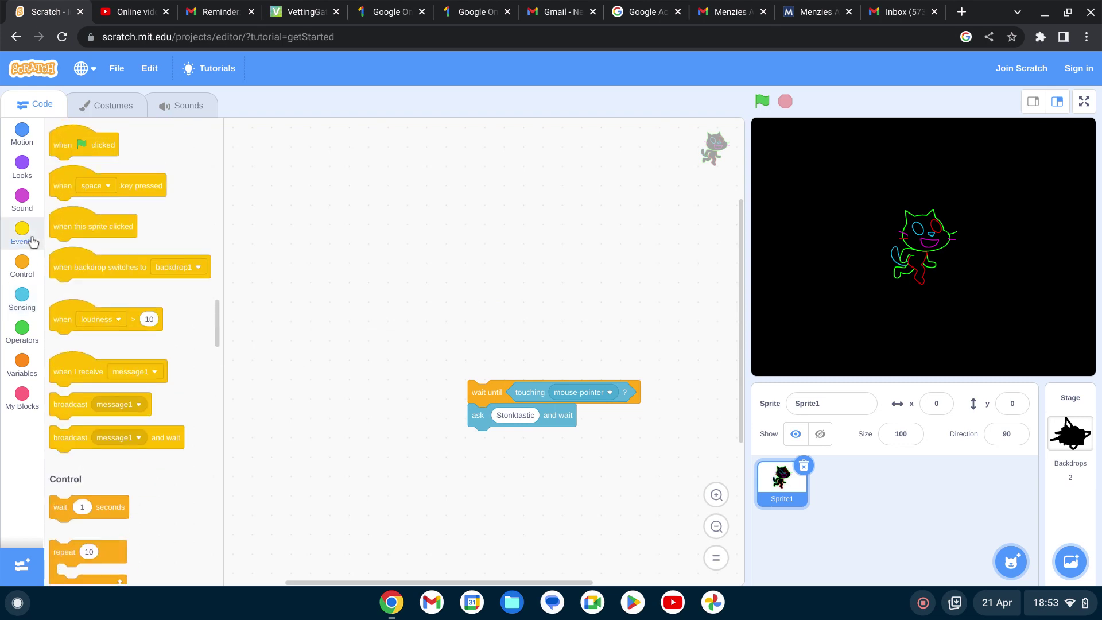
left_click_drag(89, 175, 493, 368)
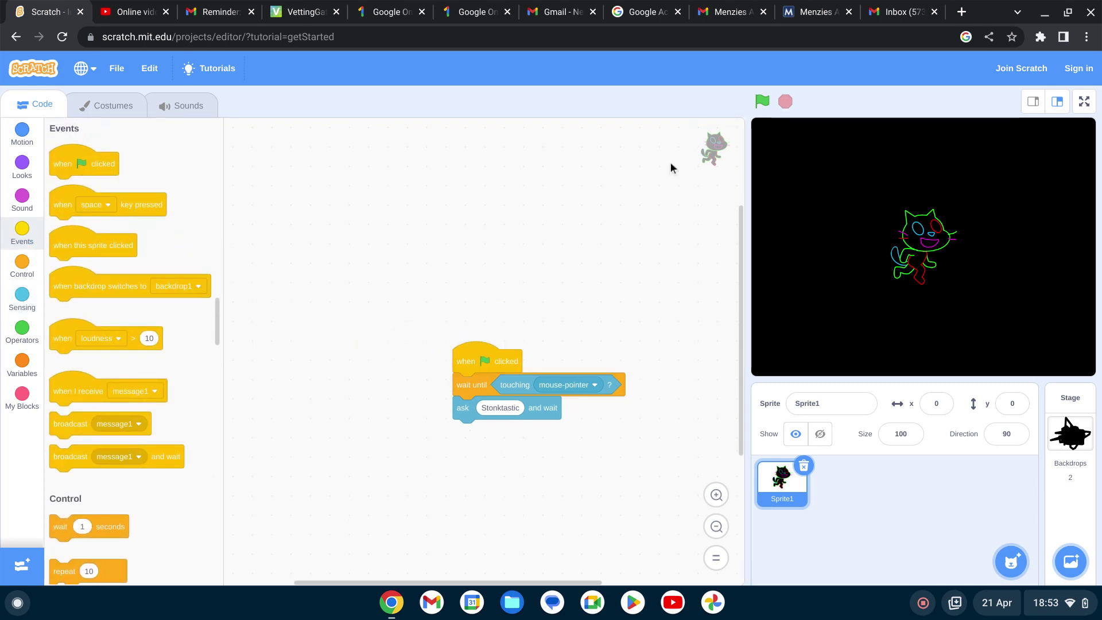
left_click(760, 103)
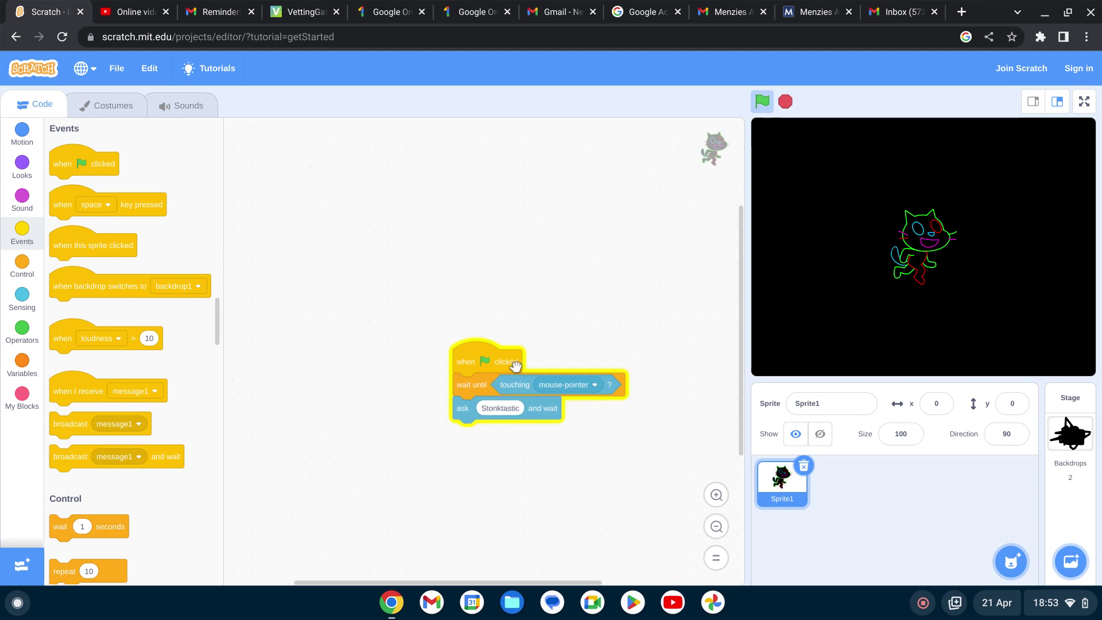
Delete the cat sprite's entire script from the workspace
left_click_drag(511, 363, 92, 351)
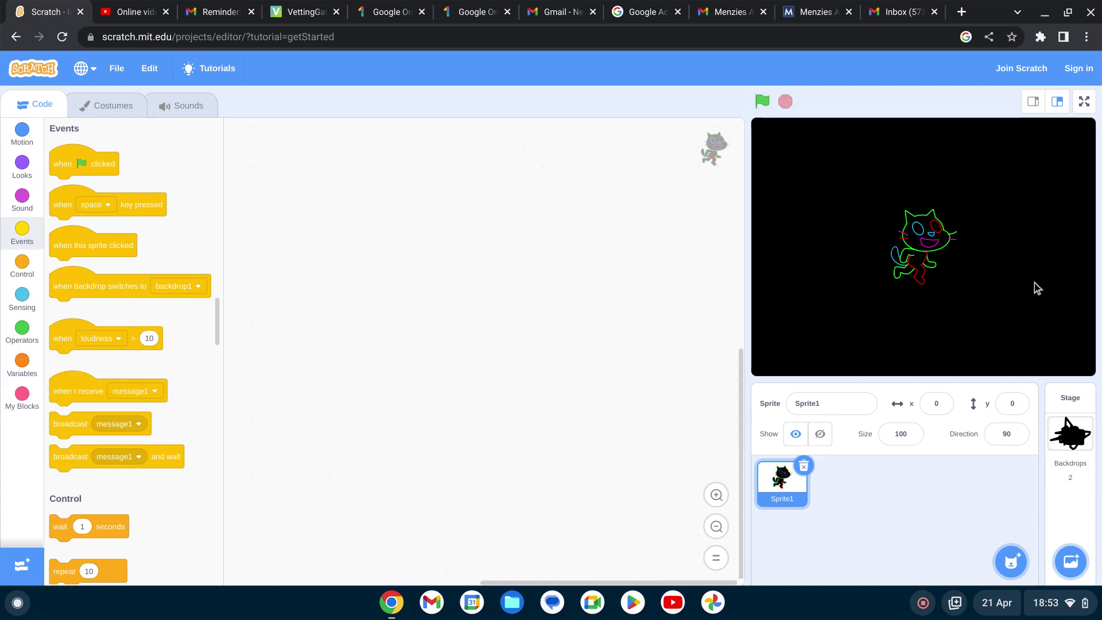
Examine the neon-outlined cat on the stage up close against its black backdrop
scroll(1034, 283, "up", 5)
scroll(792, 370, "down", 5)
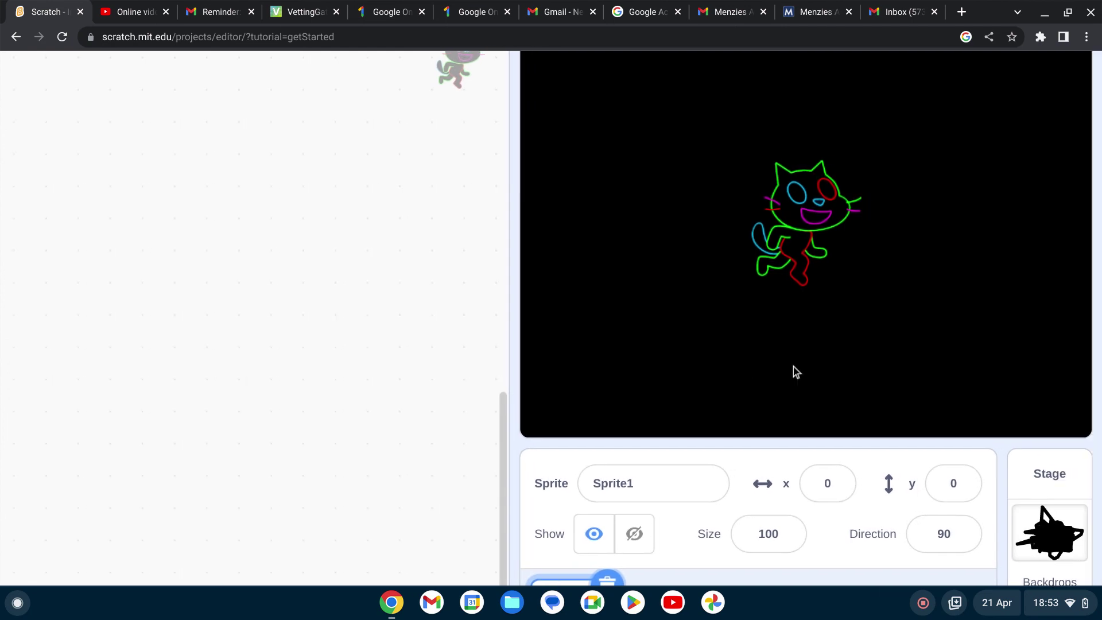
scroll(793, 370, "up", 5)
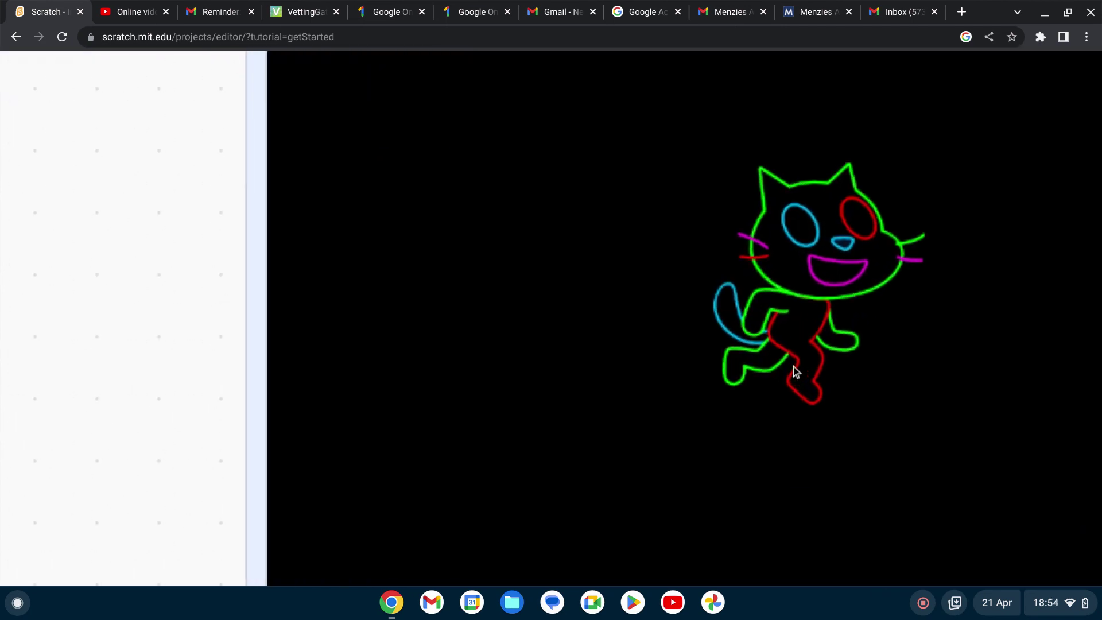
scroll(796, 371, "left", 2)
scroll(796, 371, "right", 6)
scroll(793, 371, "up", 1)
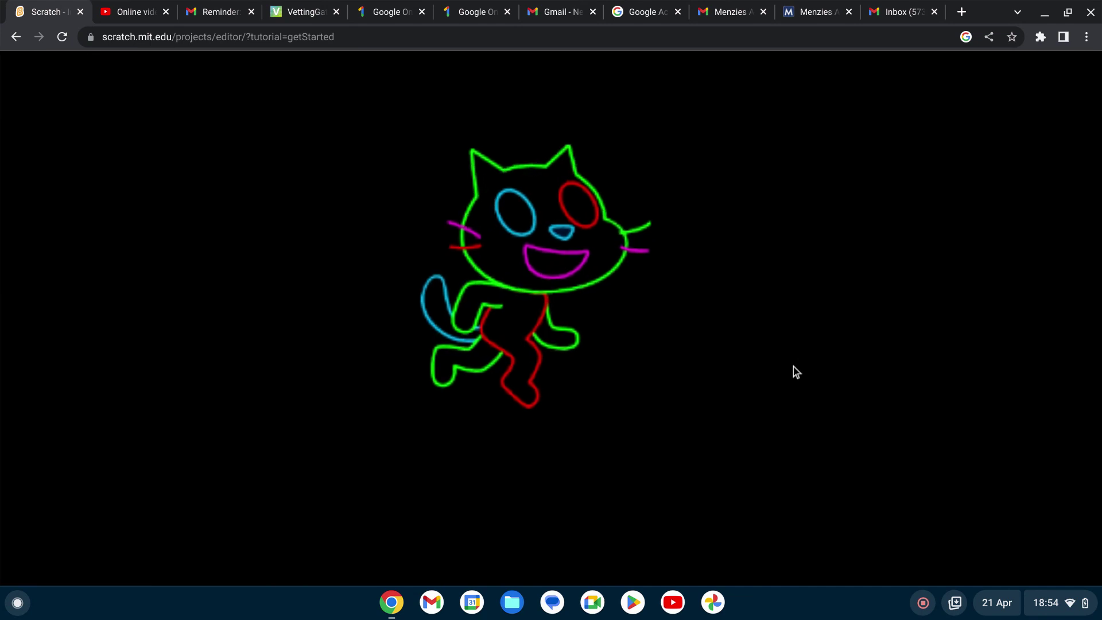
scroll(647, 377, "left", 2)
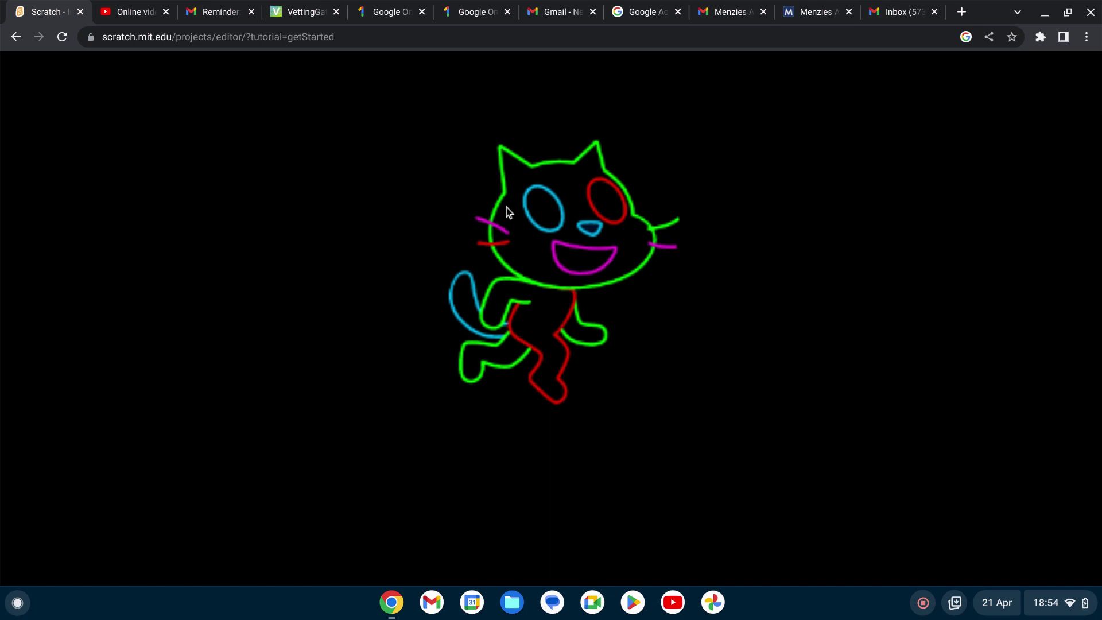
left_click(954, 607)
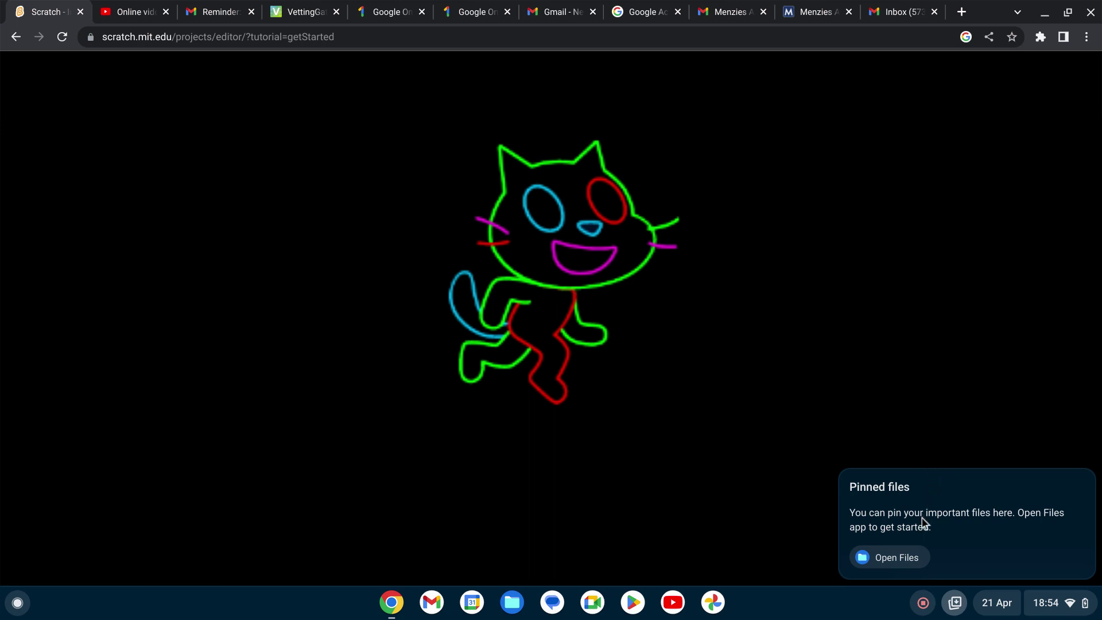
left_click(907, 561)
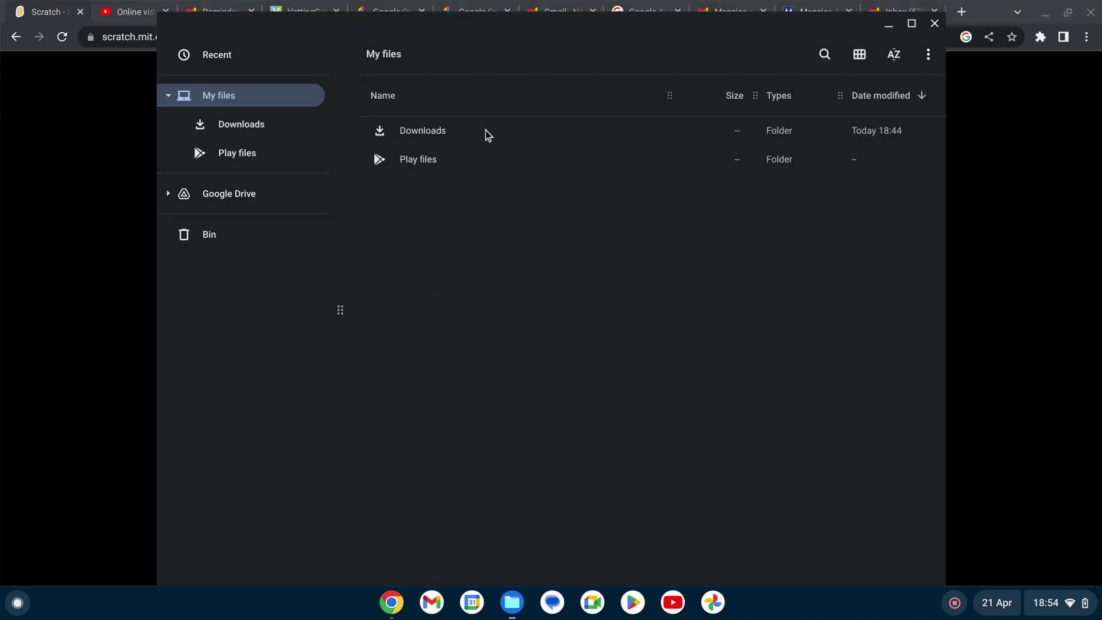
left_click(502, 127)
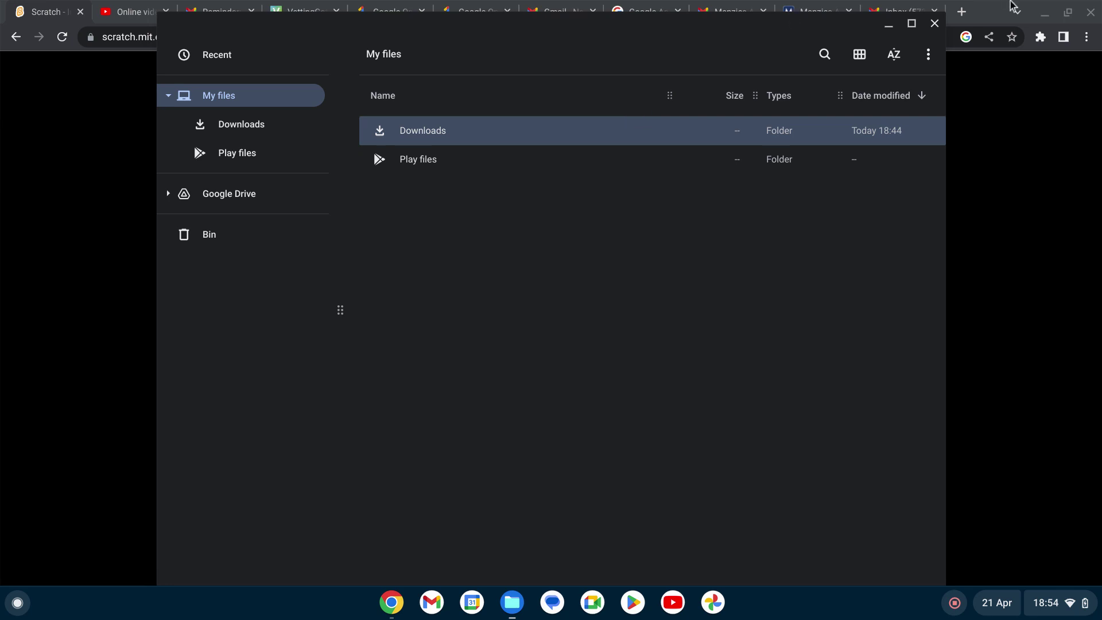
left_click(934, 23)
Start saving the stage image to the Downloads folder and clear the suggested file name
right_click(671, 242)
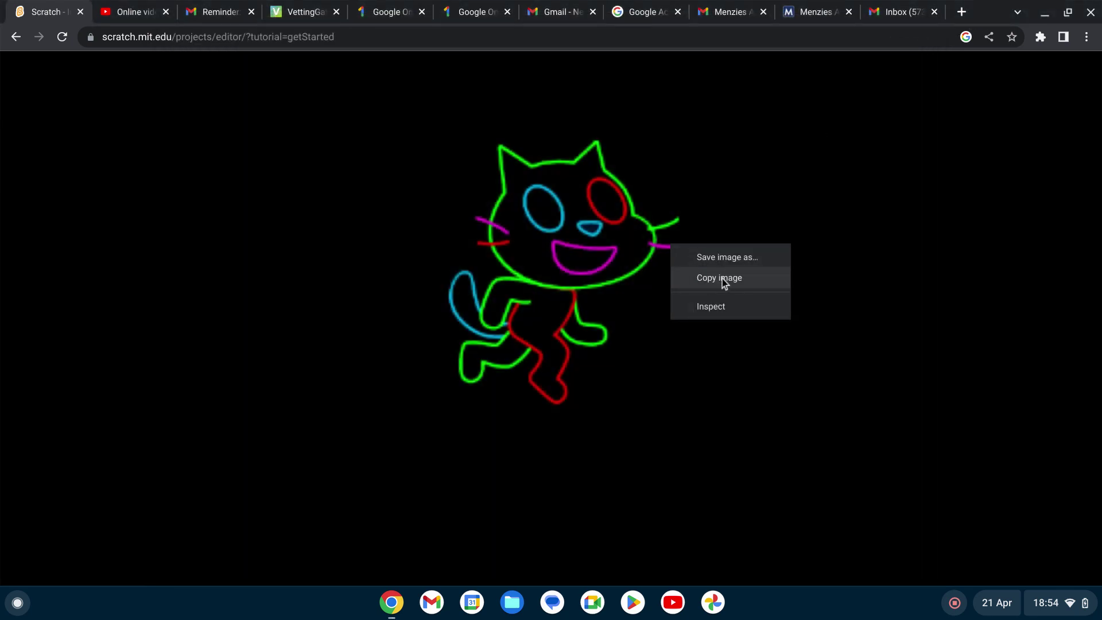
left_click(734, 260)
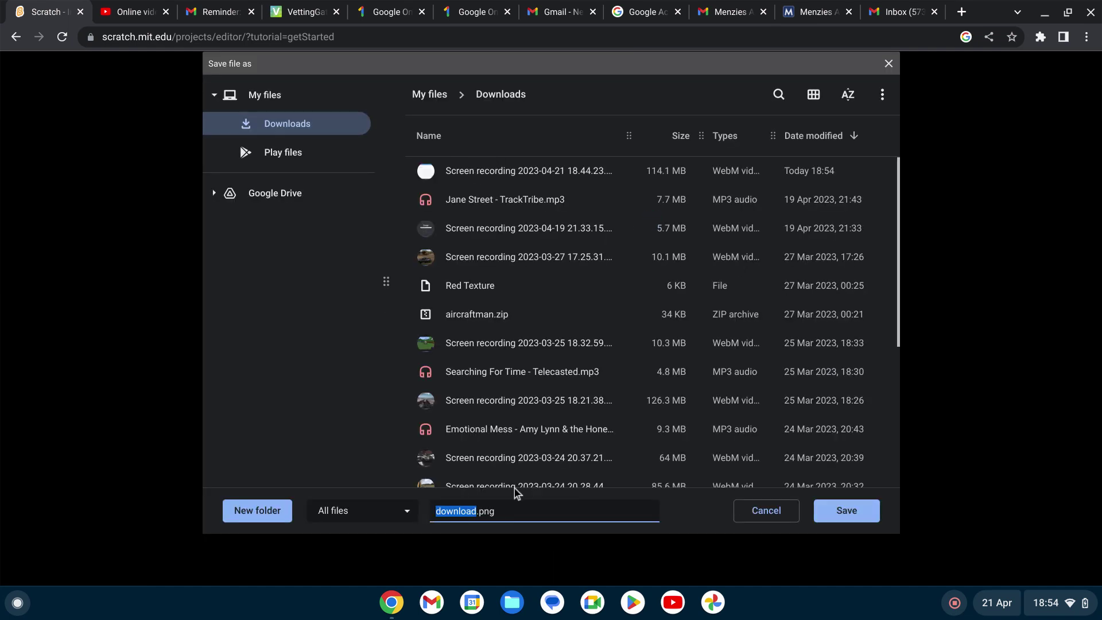
left_click(538, 505)
key("BackSpace")
key("BackSpace")
key("BackSpace")
key("BackSpace")
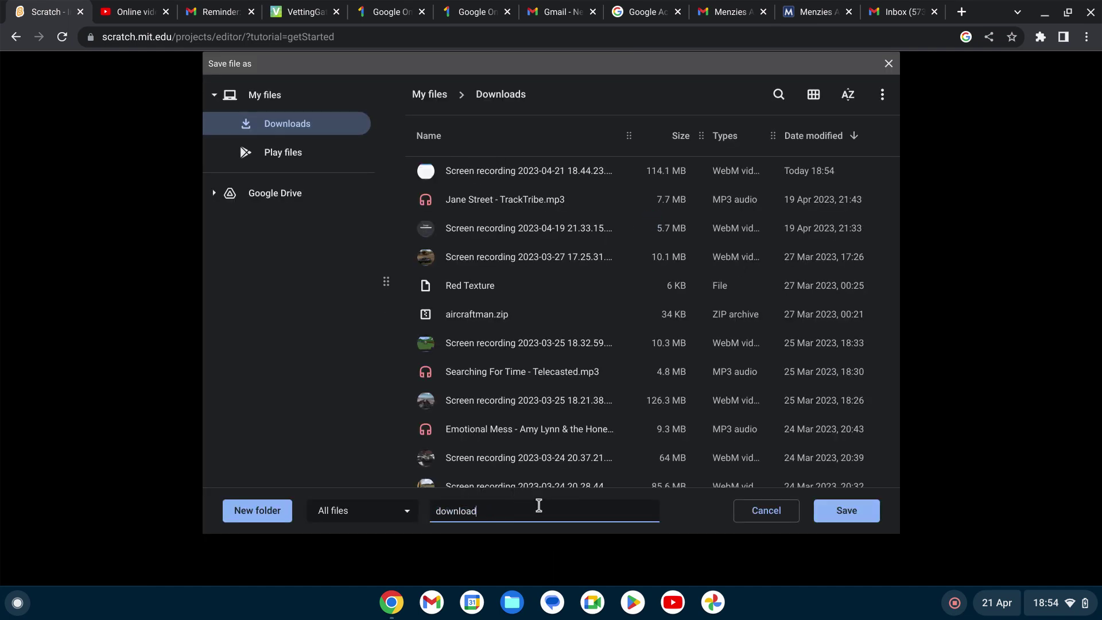
key("BackSpace")
key("BackSpace")
key("BackSpace")
key("BackSpace")
key("BackSpace")
key("BackSpace")
key("BackSpace")
key("BackSpace")
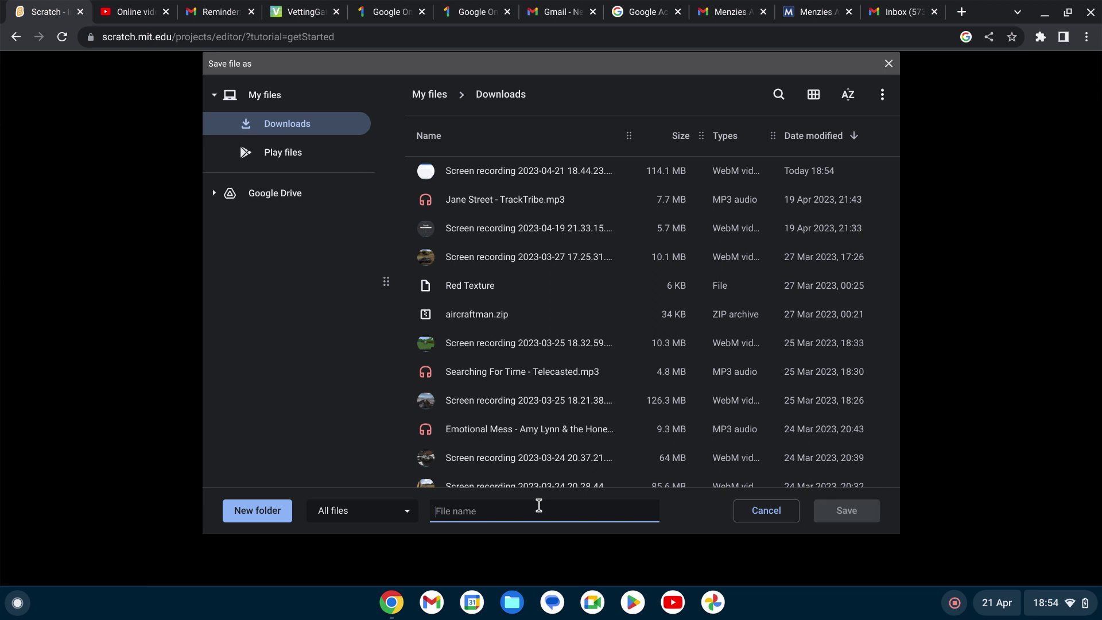
type("P")
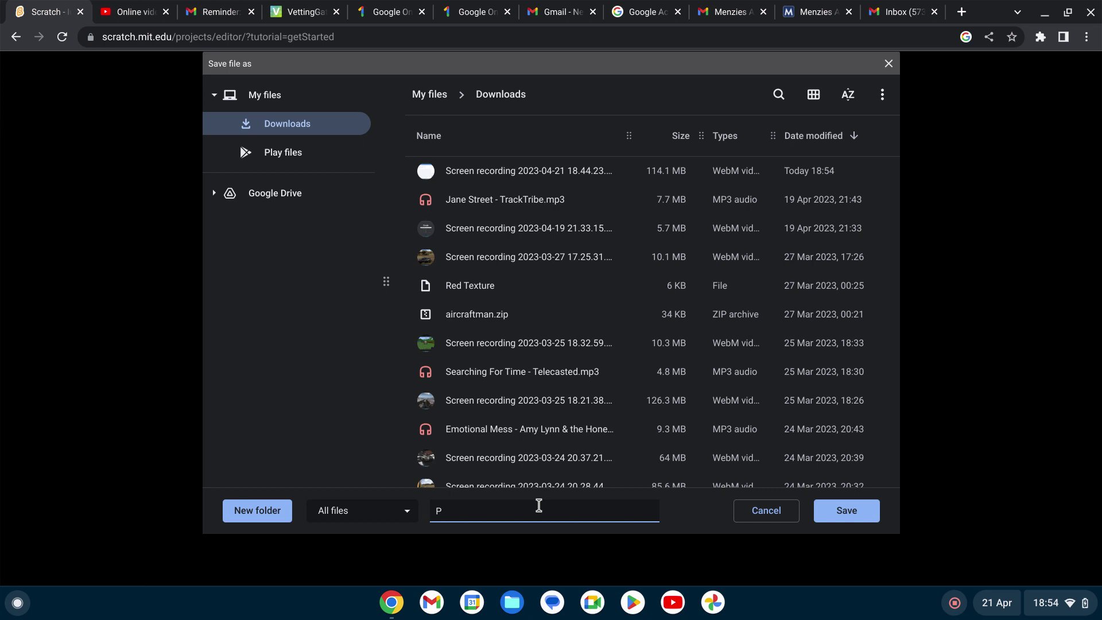
type("robably")
key("BackSpace")
key("BackSpace")
key("BackSpace")
key("BackSpace")
key("BackSpace")
key("BackSpace")
key("BackSpace")
key("BackSpace")
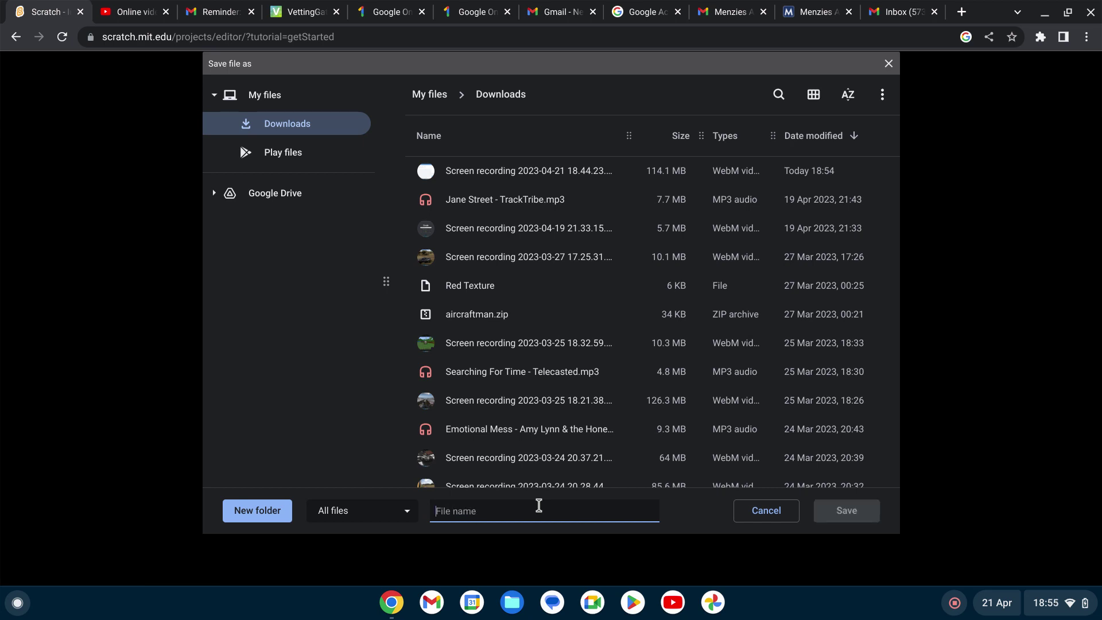
Name the stage image Draft logo and save it in the Downloads folder
type("Draft logo")
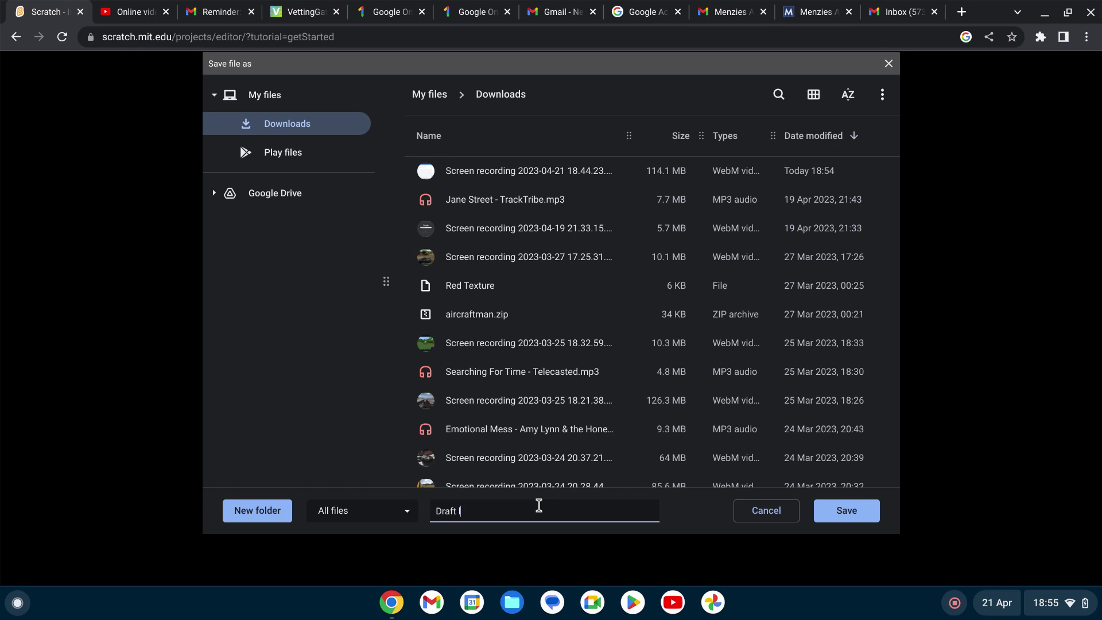
left_click(870, 517)
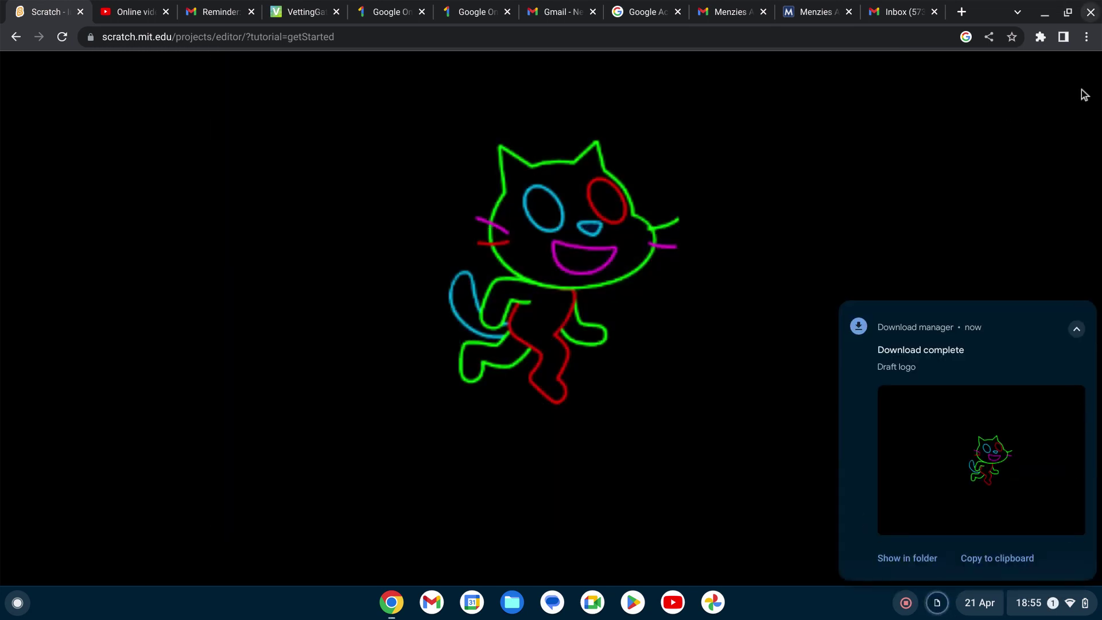